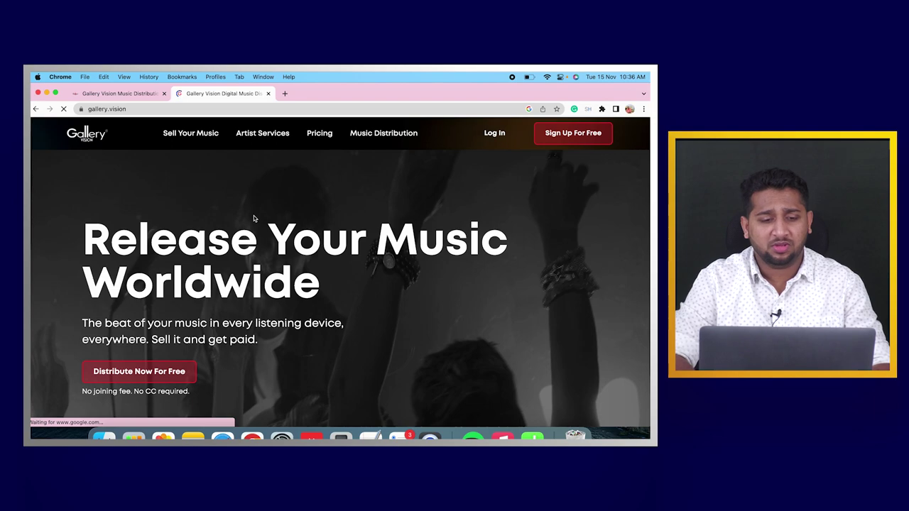
Look over the Gallery Vision home page and open its login page.
scroll(321, 218, down, 3)
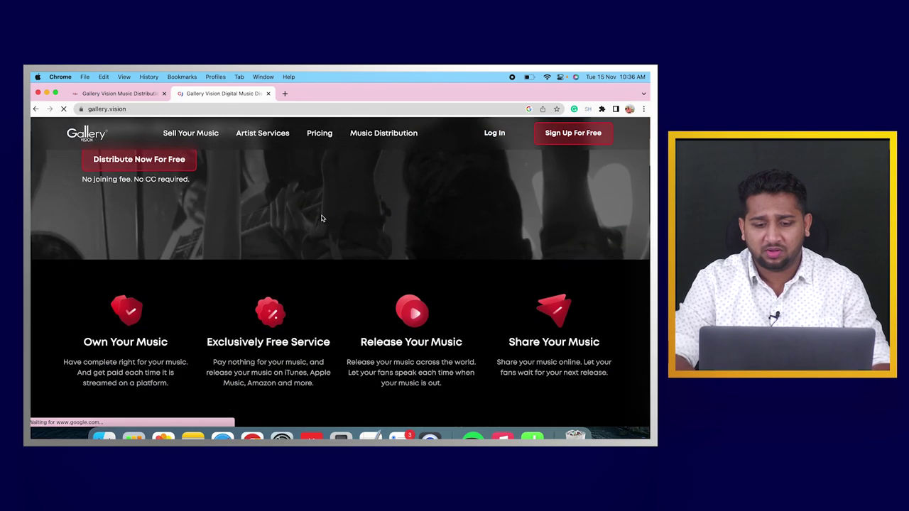
scroll(321, 218, down, 5)
scroll(321, 218, up, 10)
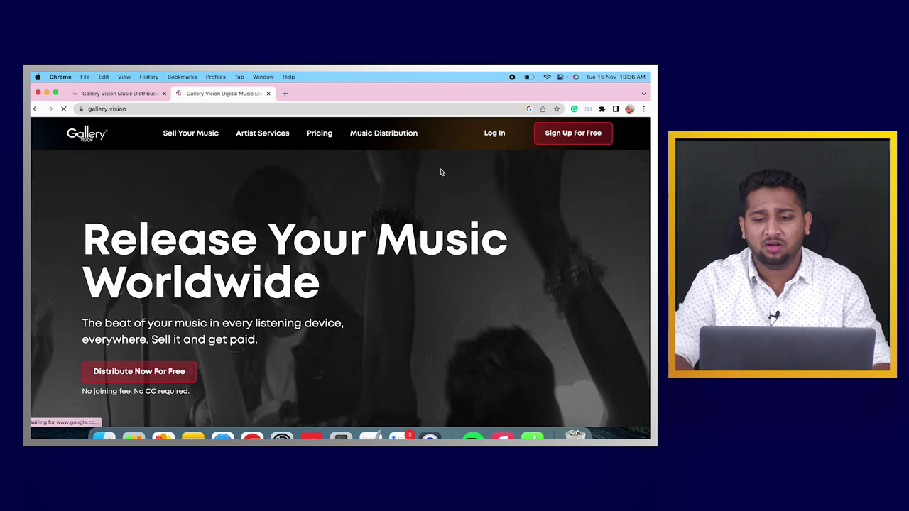
click(584, 146)
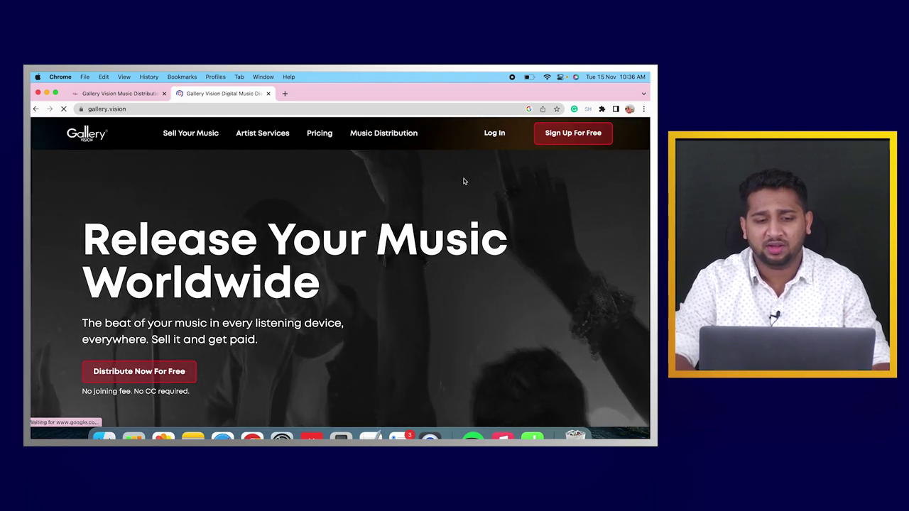
click(493, 135)
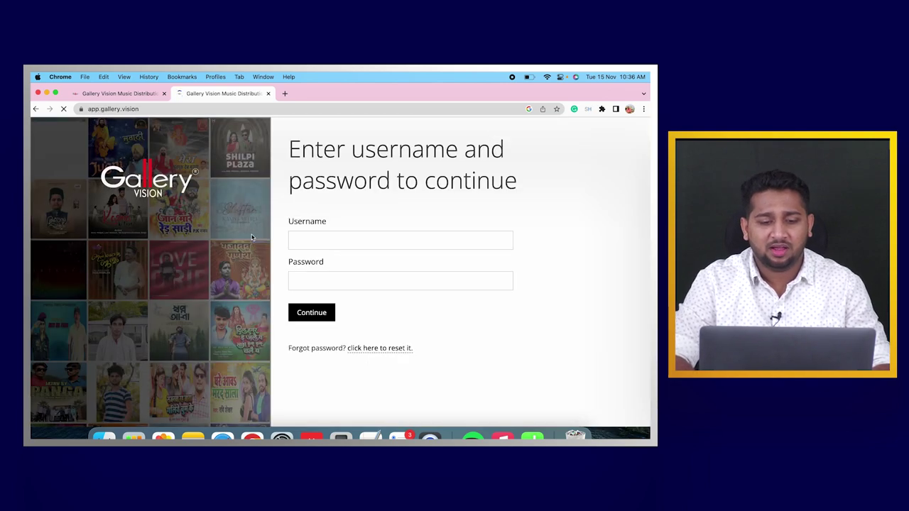
Log in with the account username and password, and close the extra browser tab.
click(323, 245)
text(f)
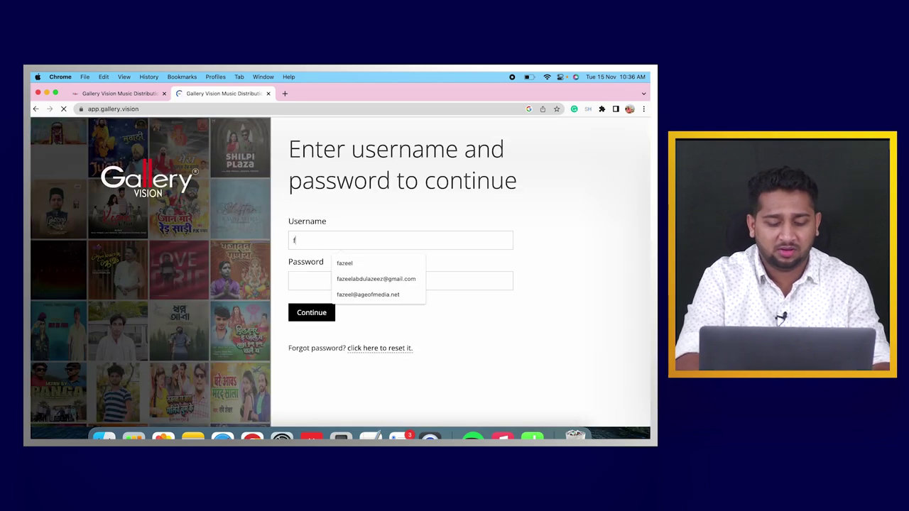
text(azeel)
key(Tab)
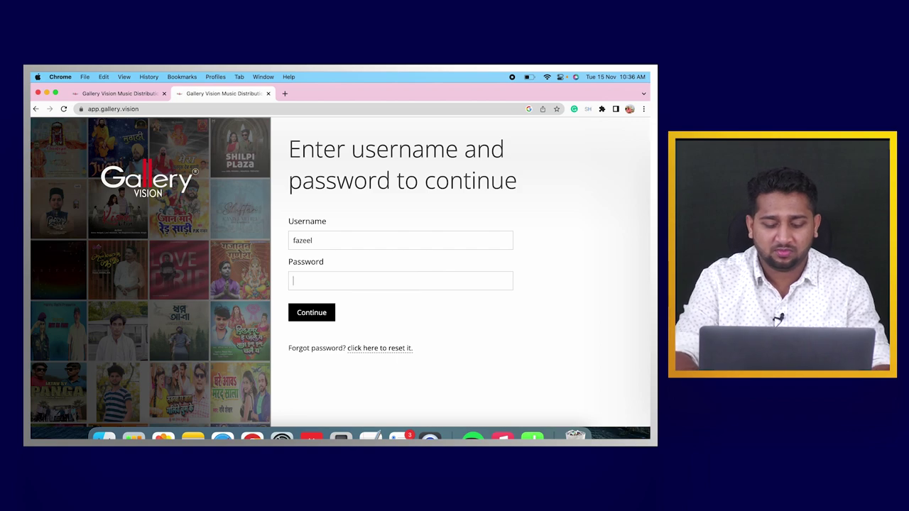
text(•••)
key(Return)
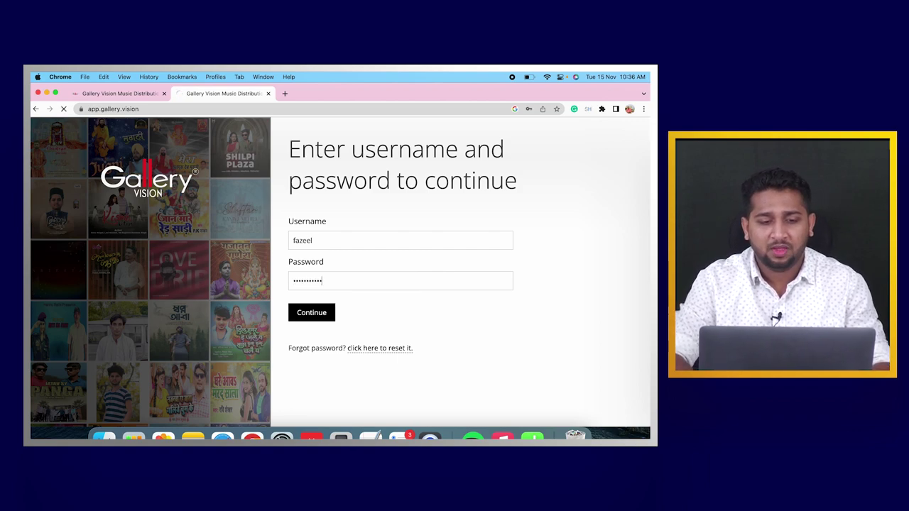
key(super+w)
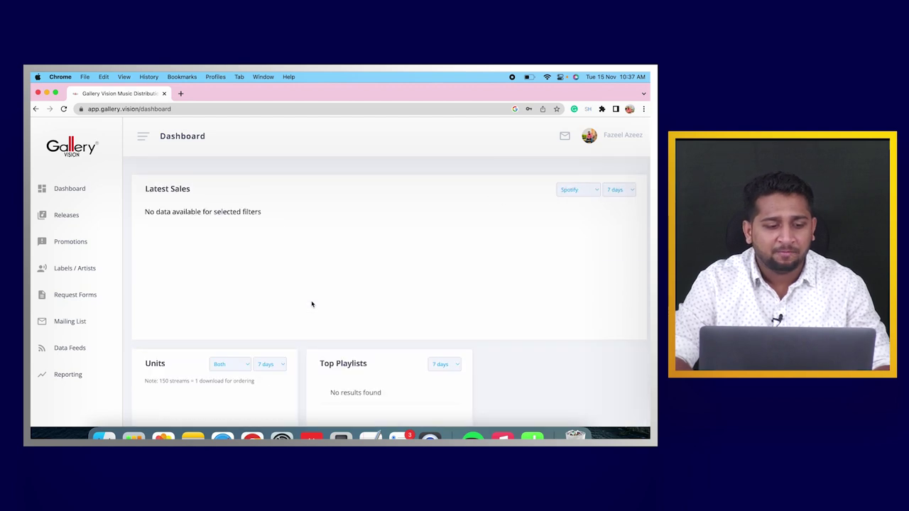
Examine the platform and time period options of the Latest Sales filters on the dashboard.
click(89, 196)
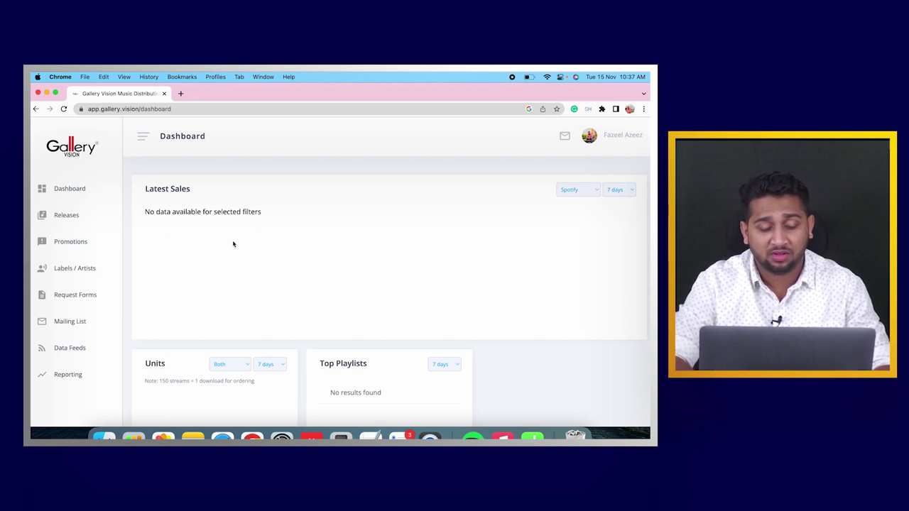
click(582, 191)
click(626, 193)
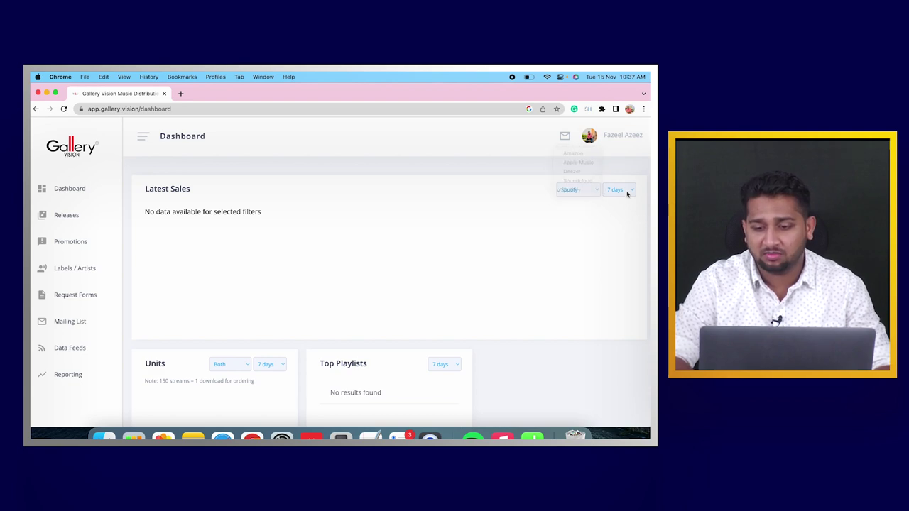
click(626, 193)
click(586, 191)
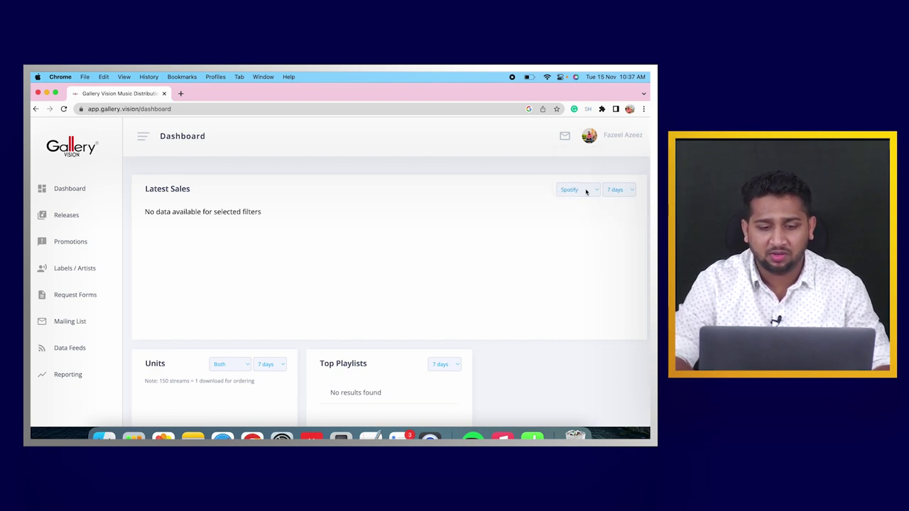
click(575, 189)
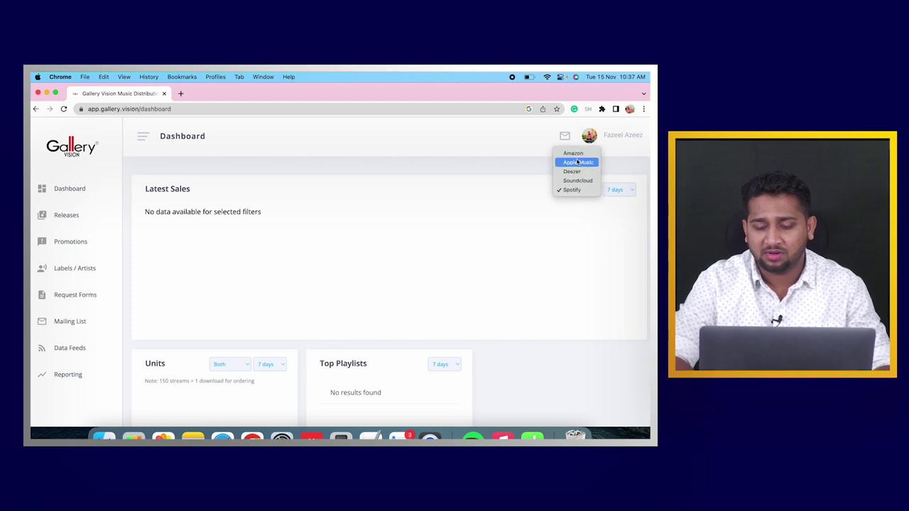
click(579, 206)
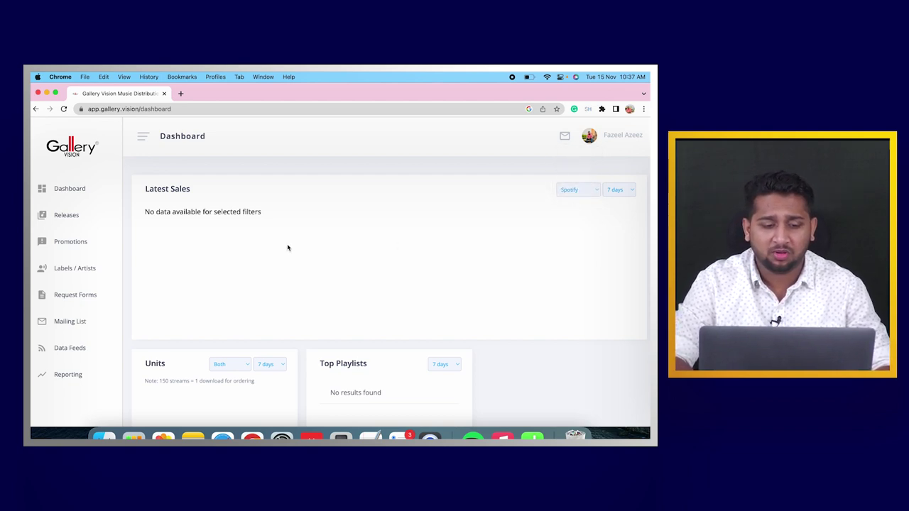
Start a new release and look through its form fields.
click(87, 216)
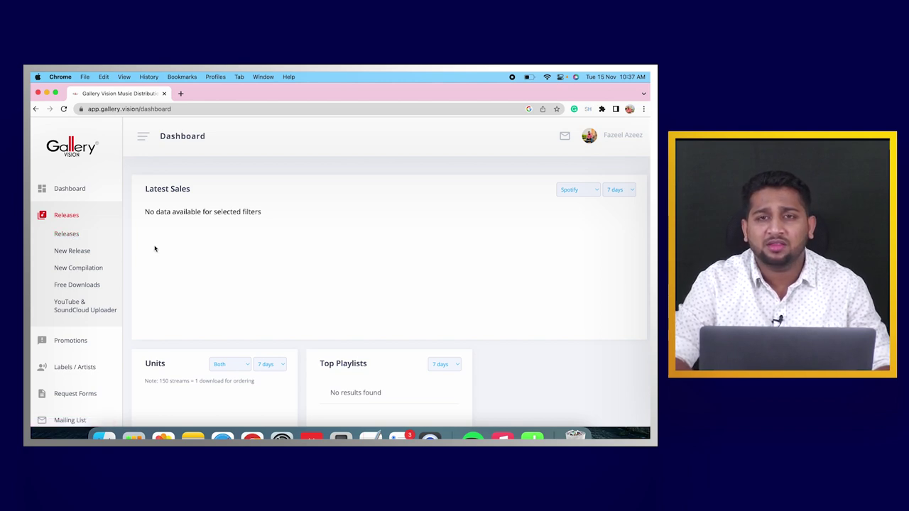
click(73, 251)
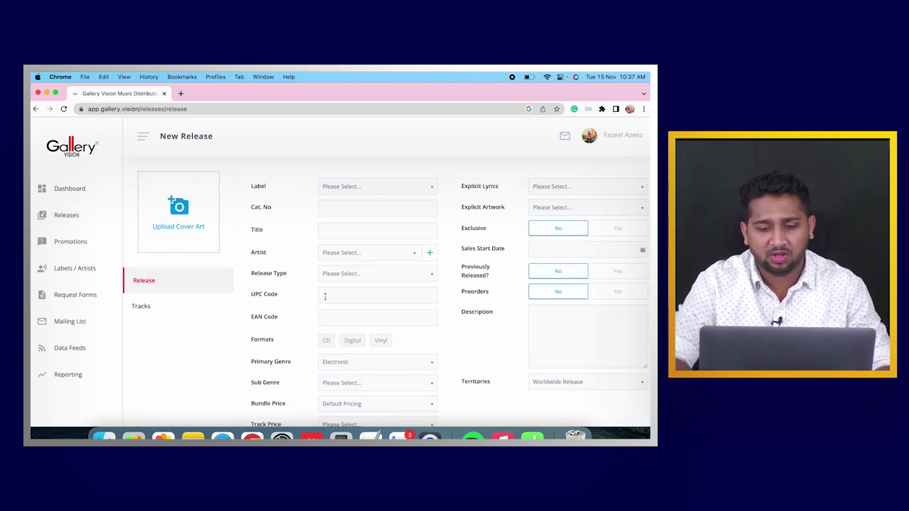
scroll(280, 260, down, 5)
scroll(280, 260, up, 5)
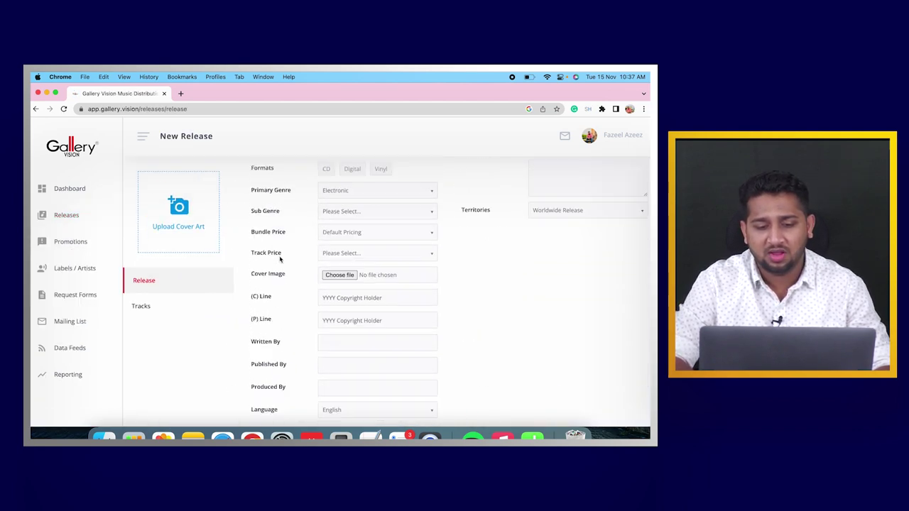
Check the available labels and where artists and labels are managed, and set the release's label to Peacemakers Audios.
click(405, 189)
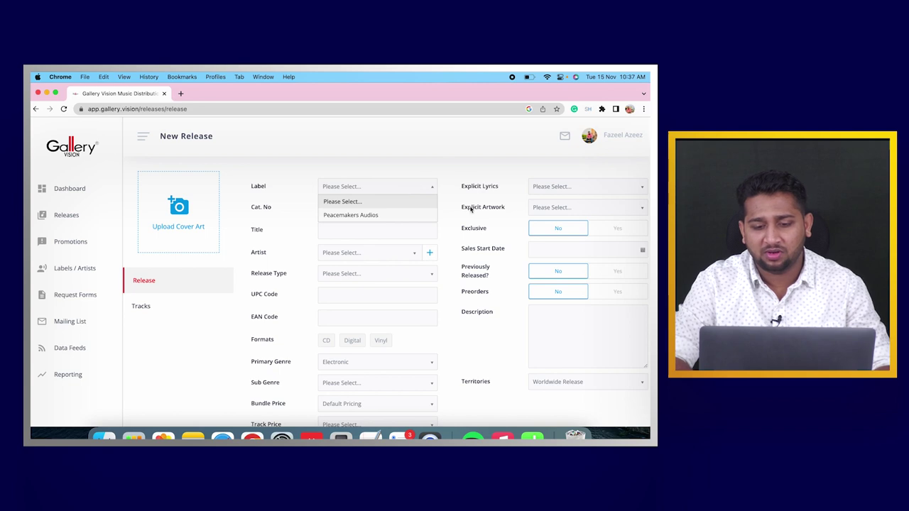
click(447, 206)
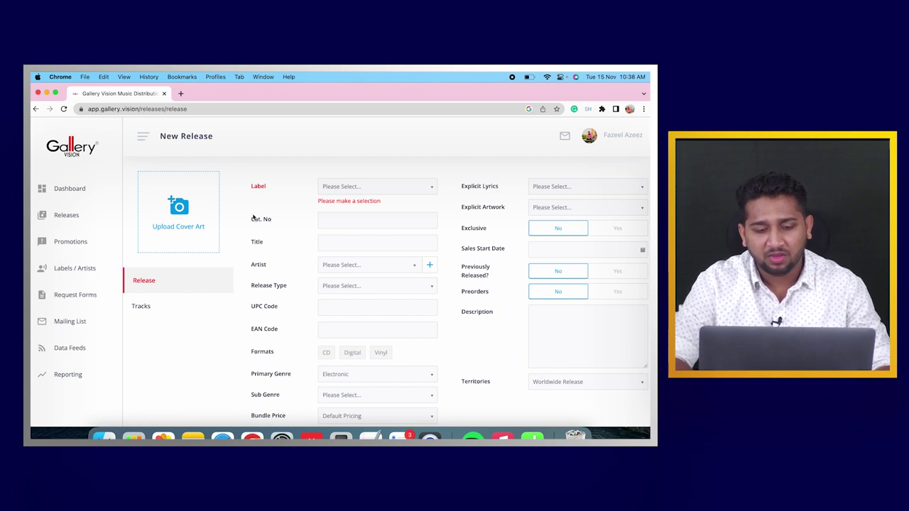
click(382, 187)
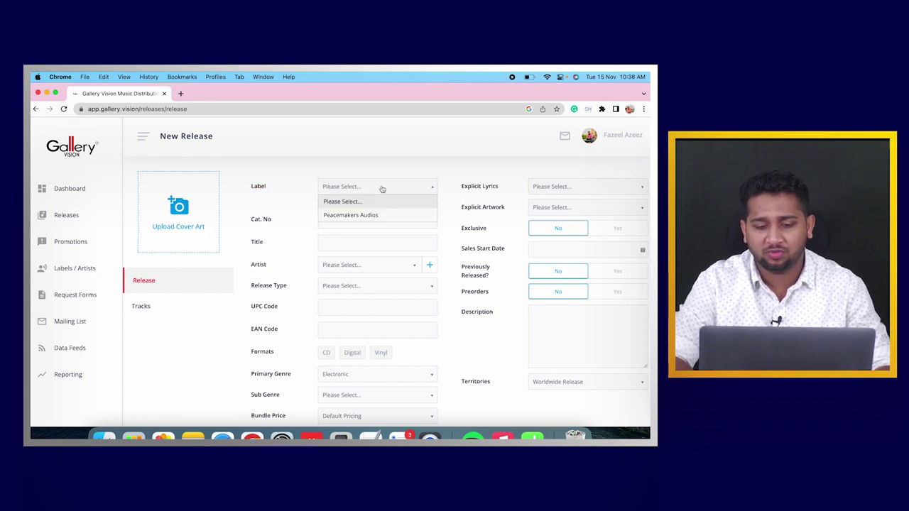
click(293, 191)
click(62, 274)
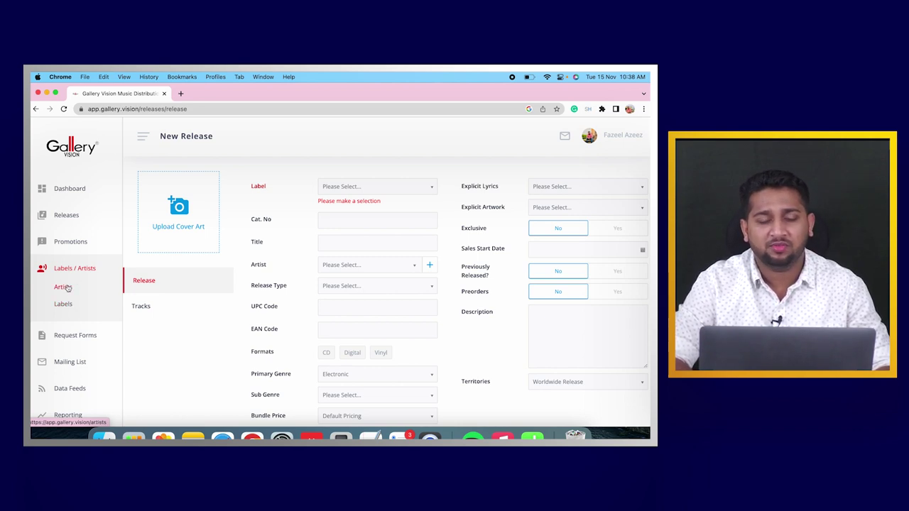
click(365, 189)
click(355, 213)
Examine the guidance for the release's catalog number and view the title field, leaving both empty.
click(354, 211)
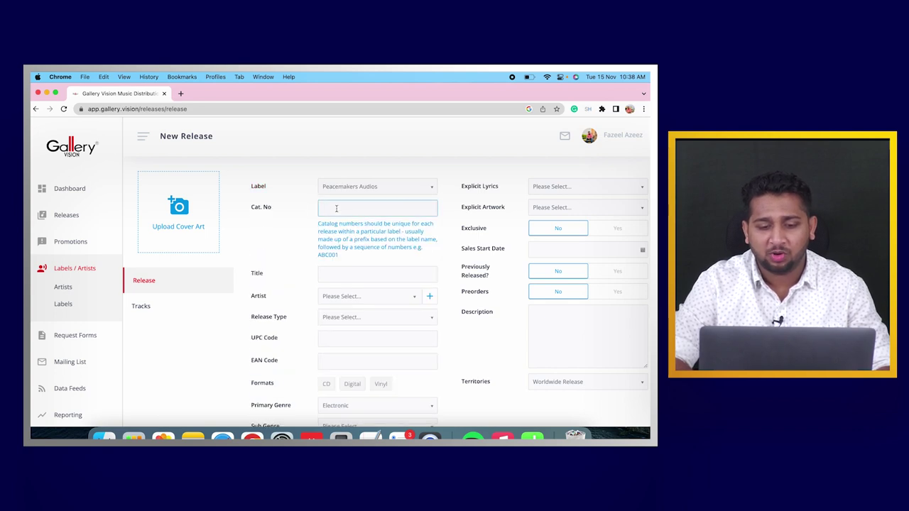
click(289, 228)
click(330, 211)
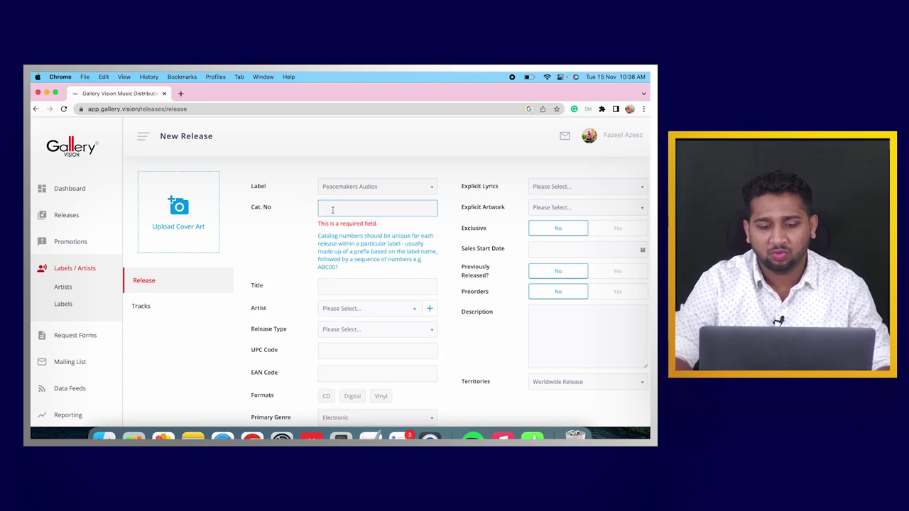
click(306, 252)
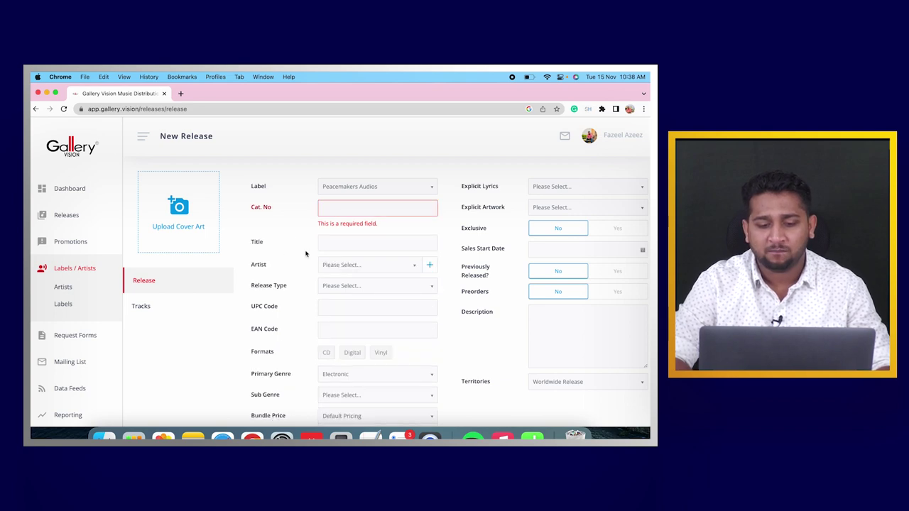
click(356, 242)
click(286, 255)
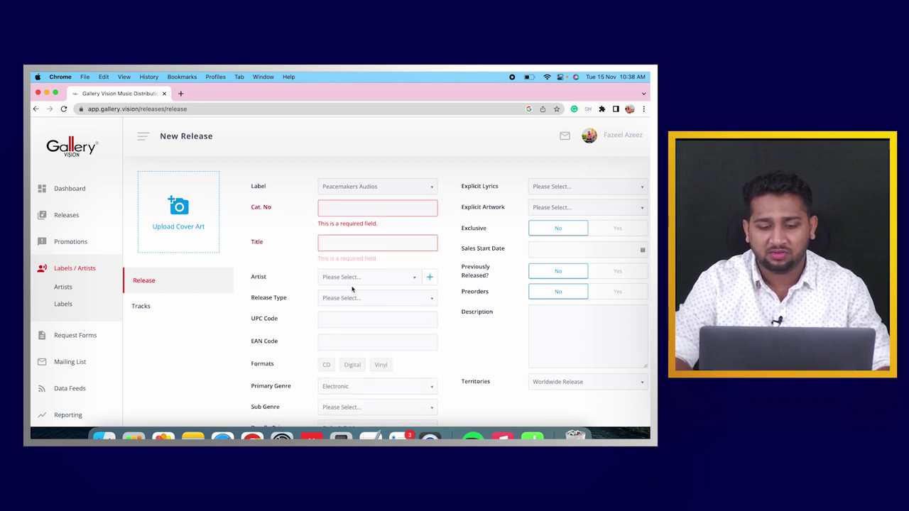
View the artist choices and the form for creating a new artist, and cancel without creating one.
click(361, 279)
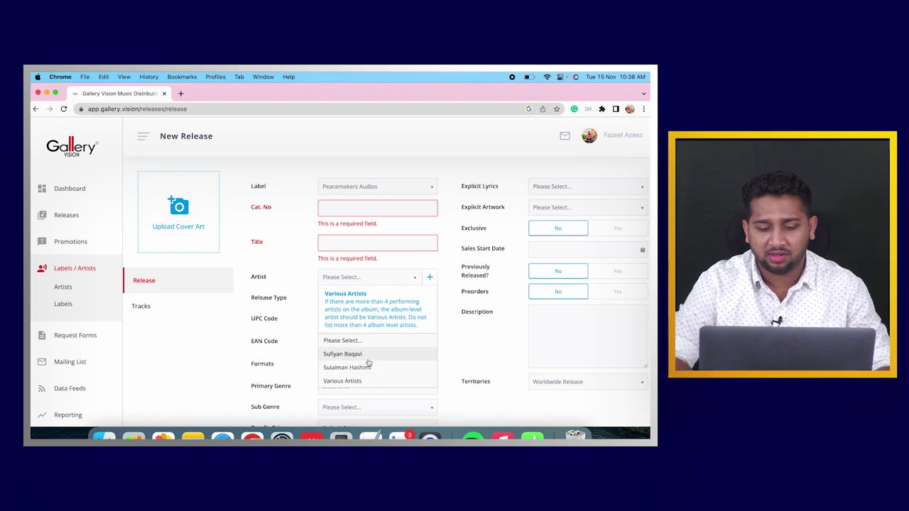
click(429, 277)
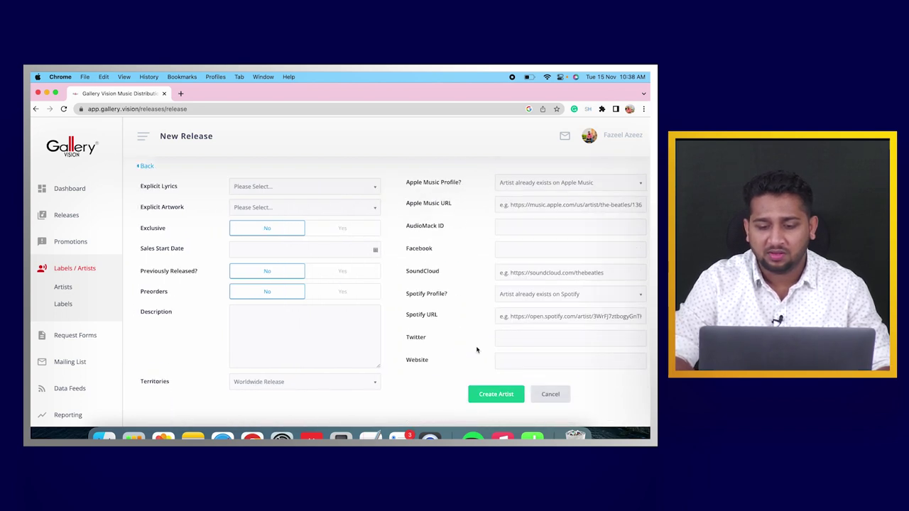
click(552, 396)
Read the Single, EP and Album definitions in the release type options without choosing a type.
scroll(379, 285, down, 3)
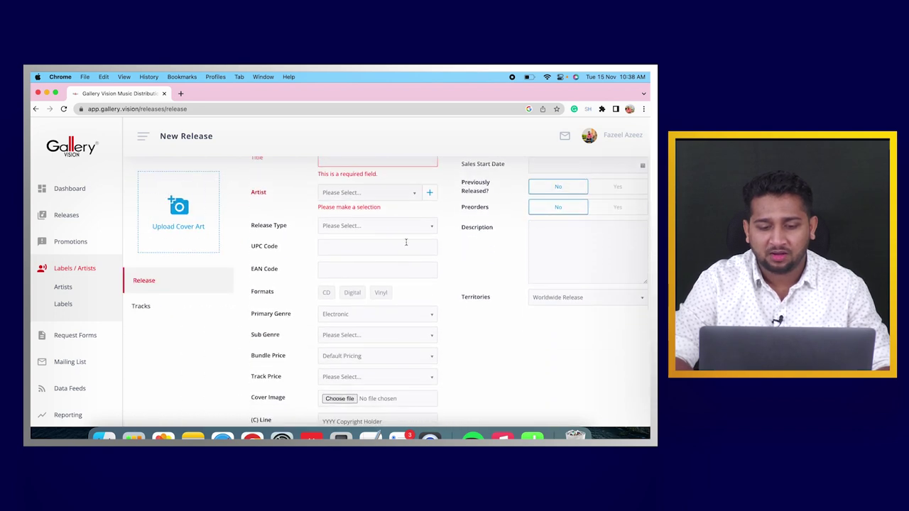
click(366, 226)
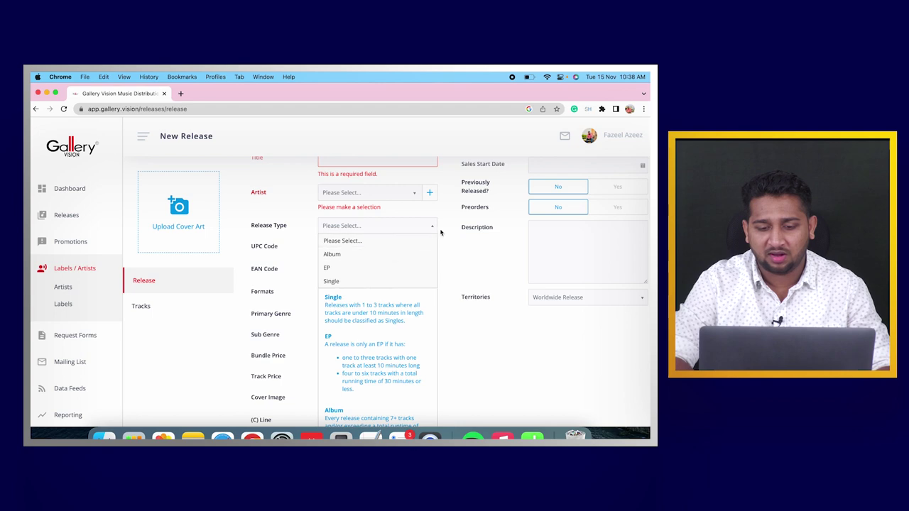
scroll(448, 233, down, 1)
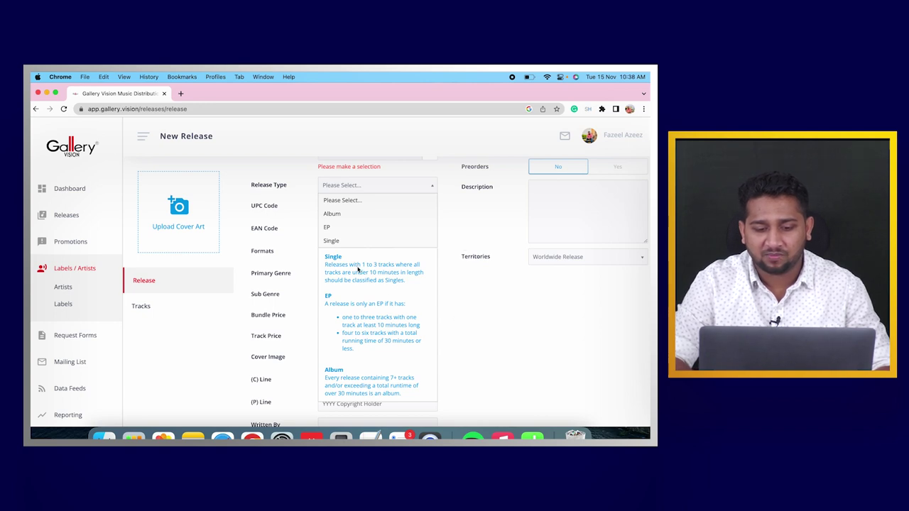
scroll(369, 287, down, 1)
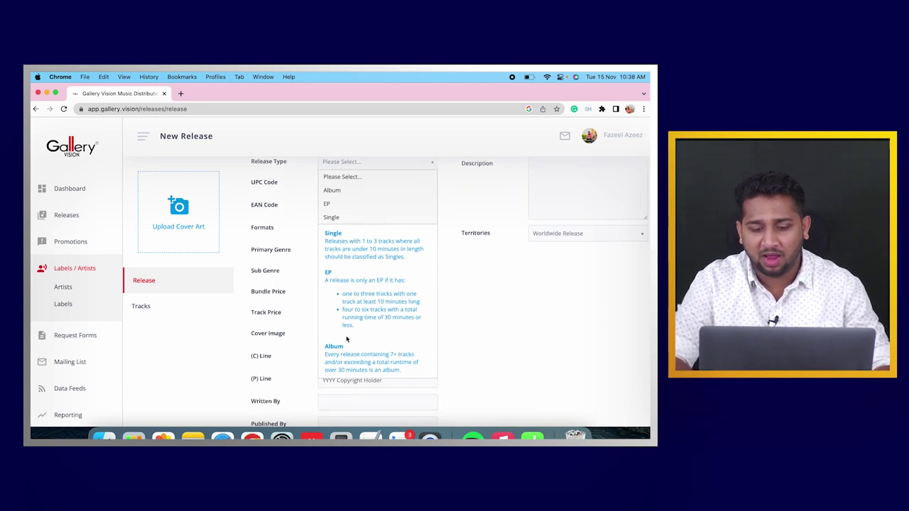
scroll(442, 269, up, 1)
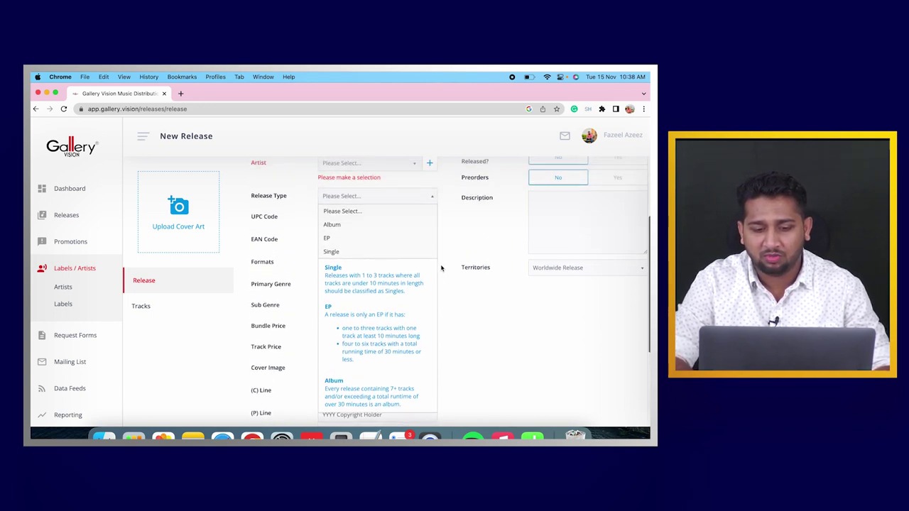
click(444, 200)
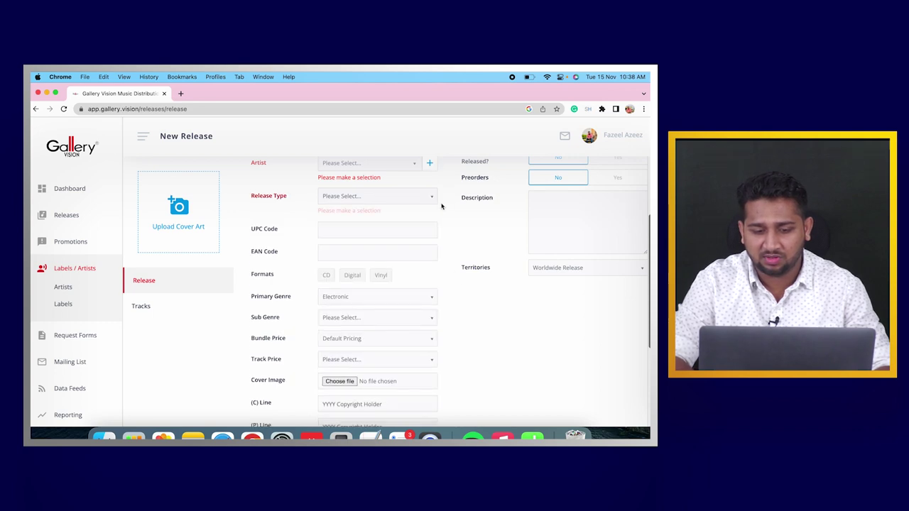
Read the guidance for the UPC and EAN codes, leaving both codes blank.
click(354, 236)
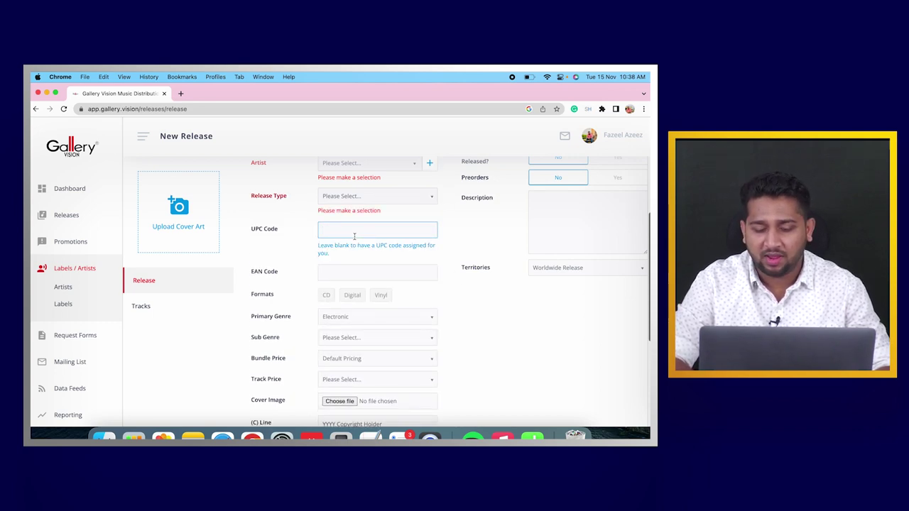
click(348, 272)
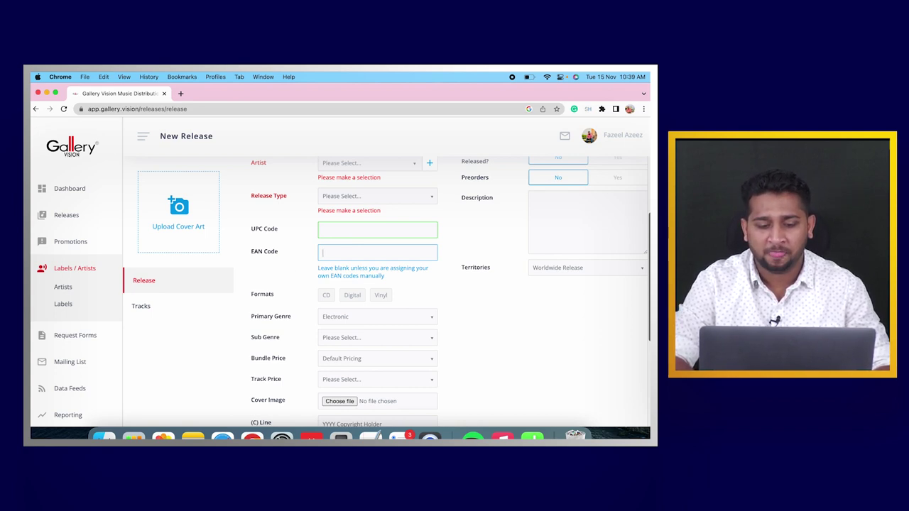
scroll(298, 269, down, 3)
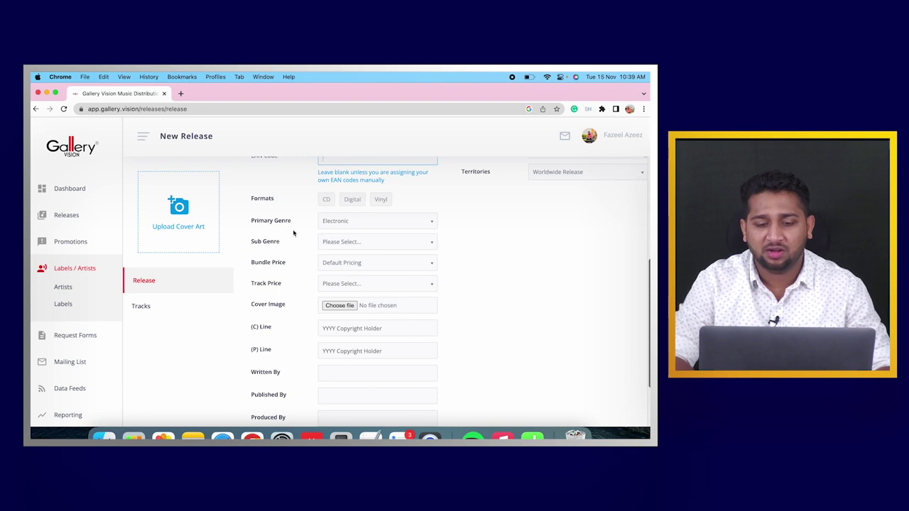
Look through the primary genre options for the new release and set the primary genre to Indian.
click(338, 221)
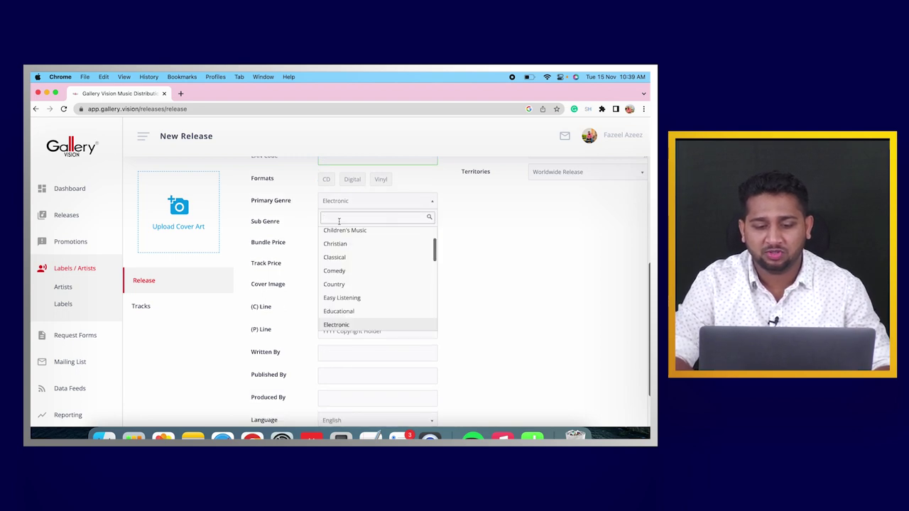
scroll(379, 288, up, 2)
scroll(379, 288, down, 10)
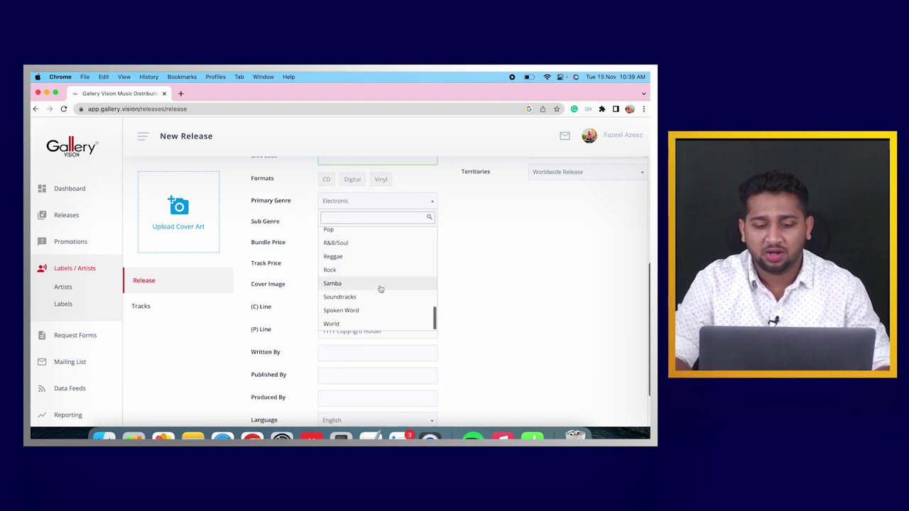
scroll(380, 288, up, 6)
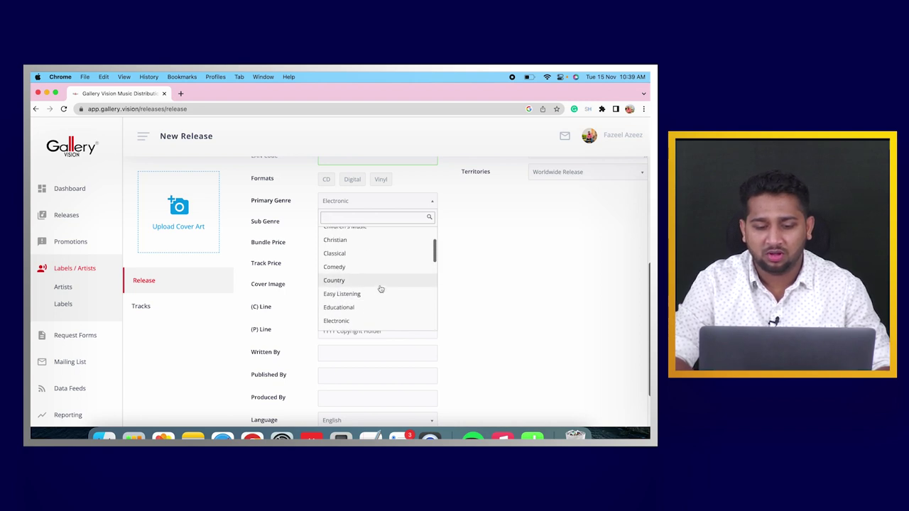
scroll(379, 288, down, 2)
scroll(365, 314, down, 1)
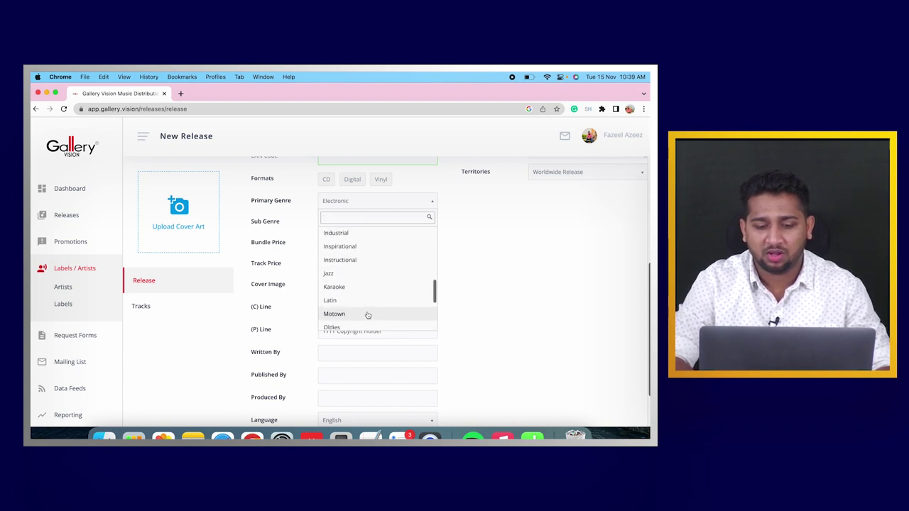
scroll(365, 298, up, 3)
click(360, 291)
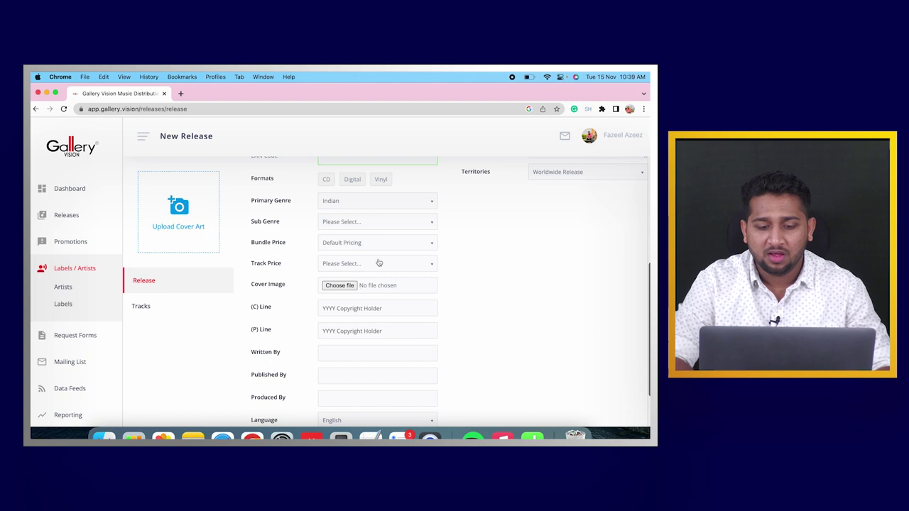
Look through the sub genre options for Indian music, down to the regional languages, without choosing one.
click(371, 223)
scroll(382, 305, down, 15)
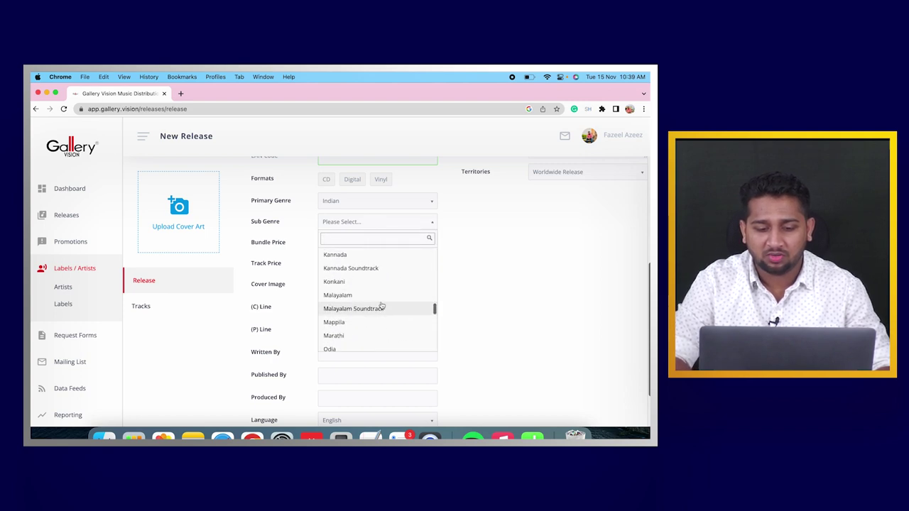
click(474, 256)
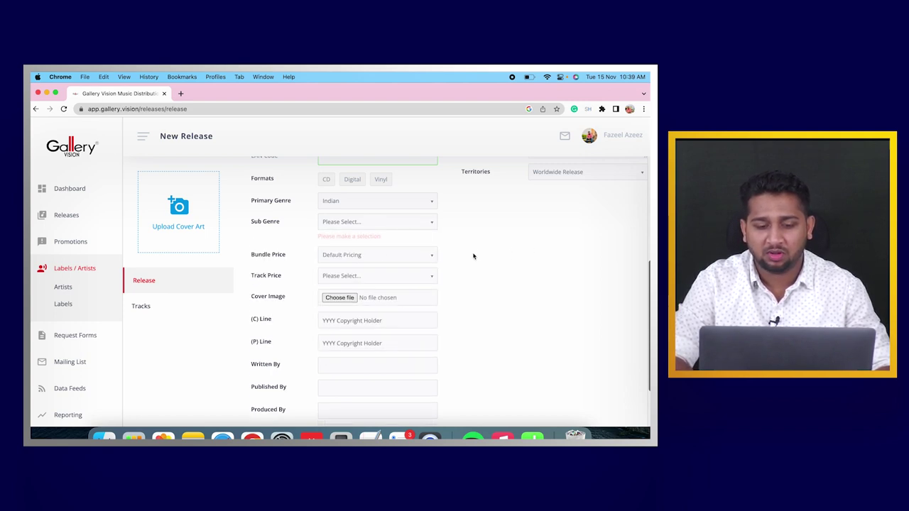
Examine the pricing guidance and price tiers for the bundle price and the track price, without changing either.
click(369, 260)
scroll(481, 331, down, 3)
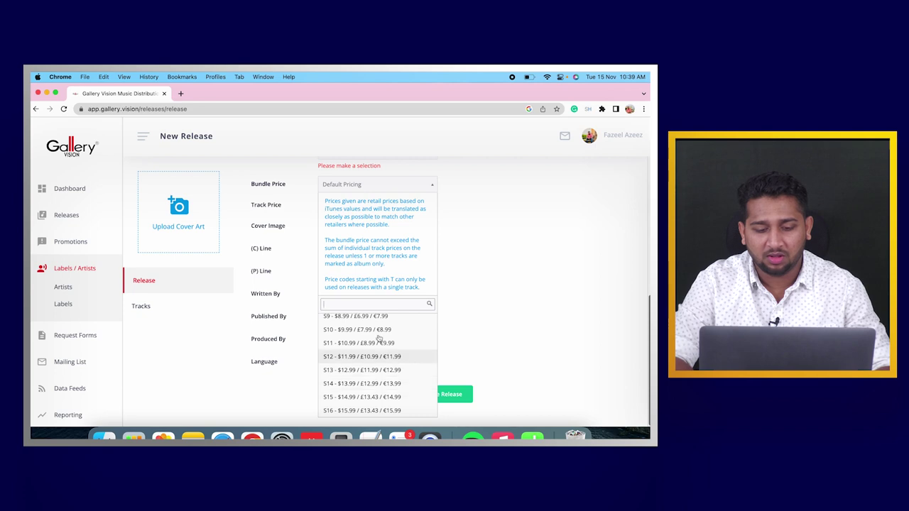
click(343, 320)
scroll(371, 251, up, 2)
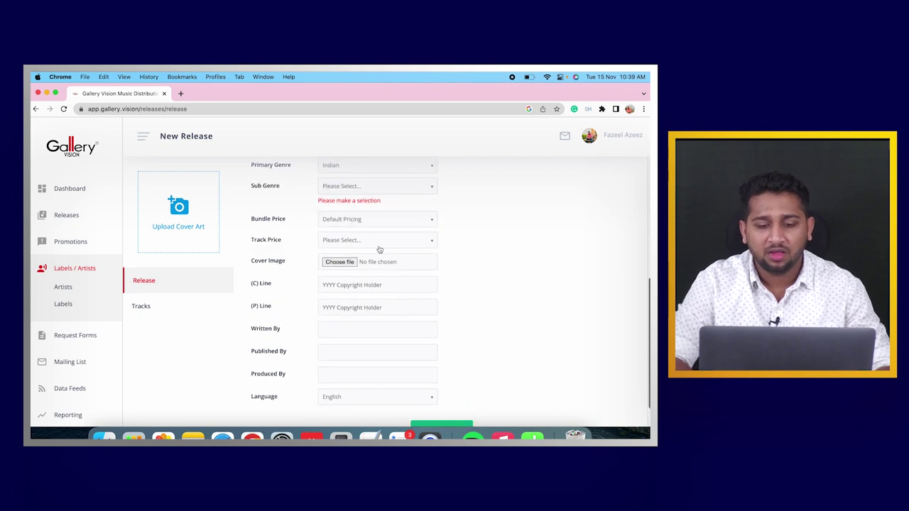
click(385, 245)
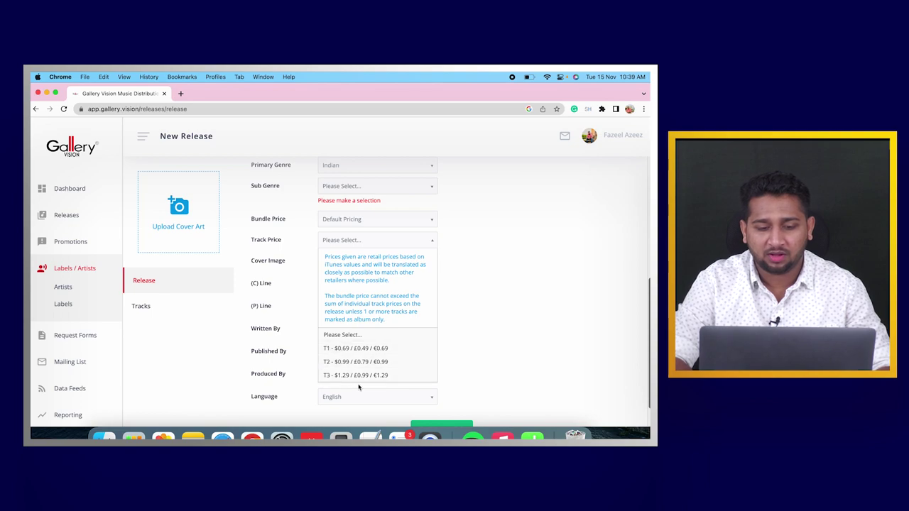
click(516, 274)
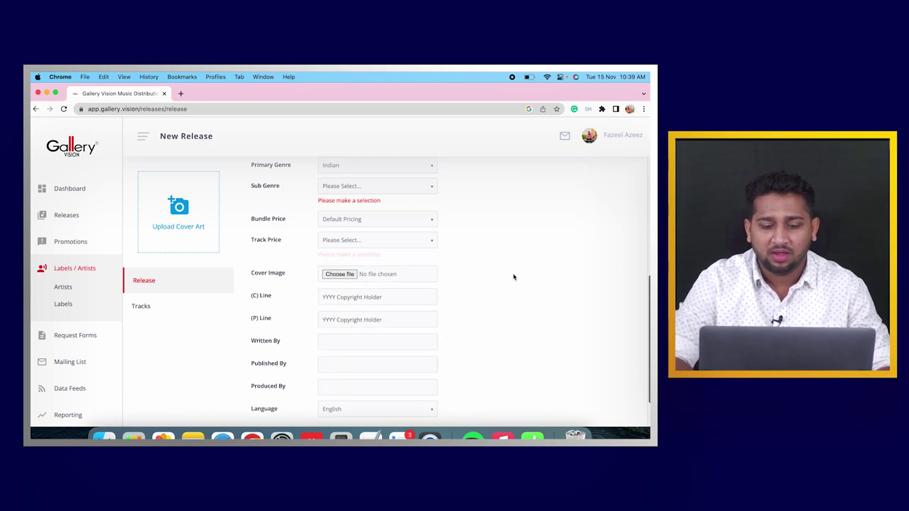
View the files available for the cover image and cancel without choosing one.
click(339, 274)
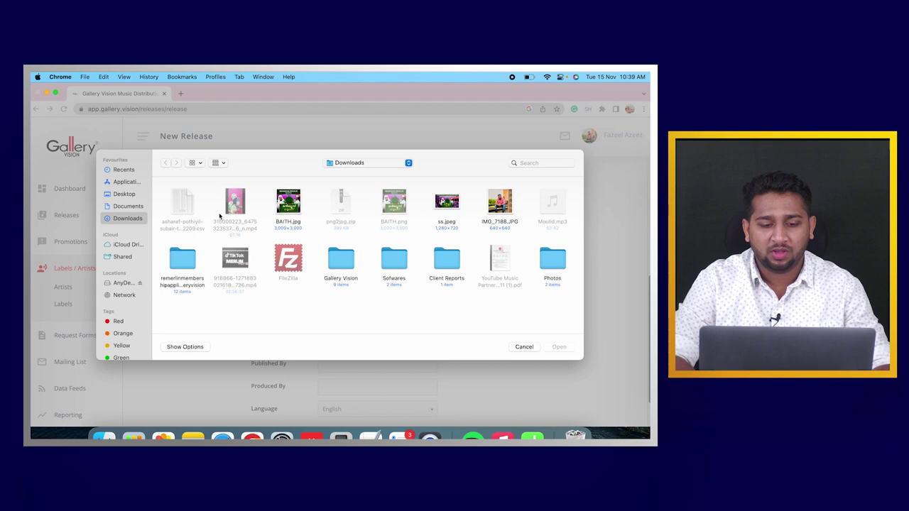
click(524, 347)
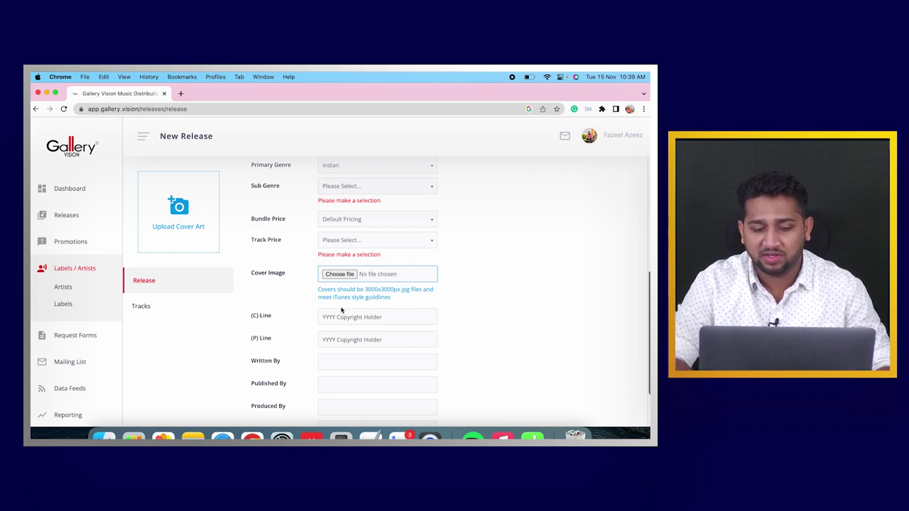
Read the guidance for the (C) Line and Written By fields, leaving both empty.
scroll(341, 310, down, 2)
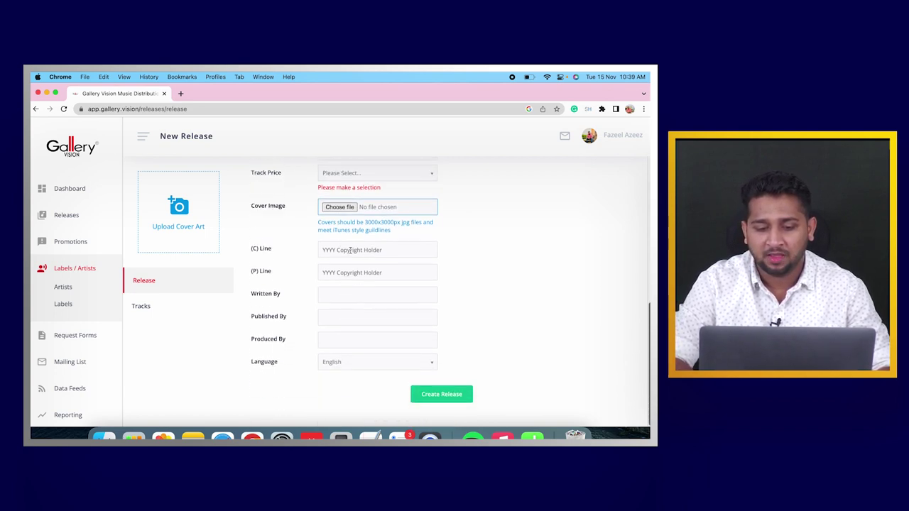
click(335, 253)
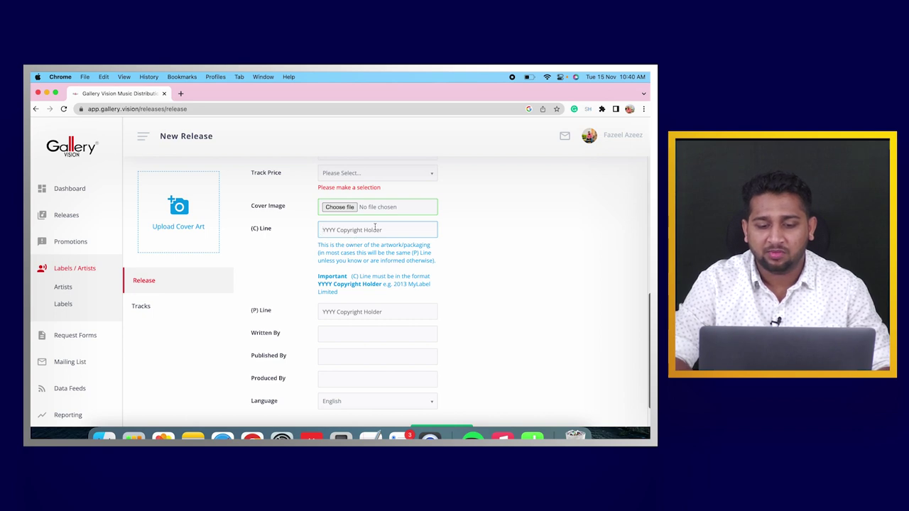
scroll(342, 324, down, 1)
click(343, 294)
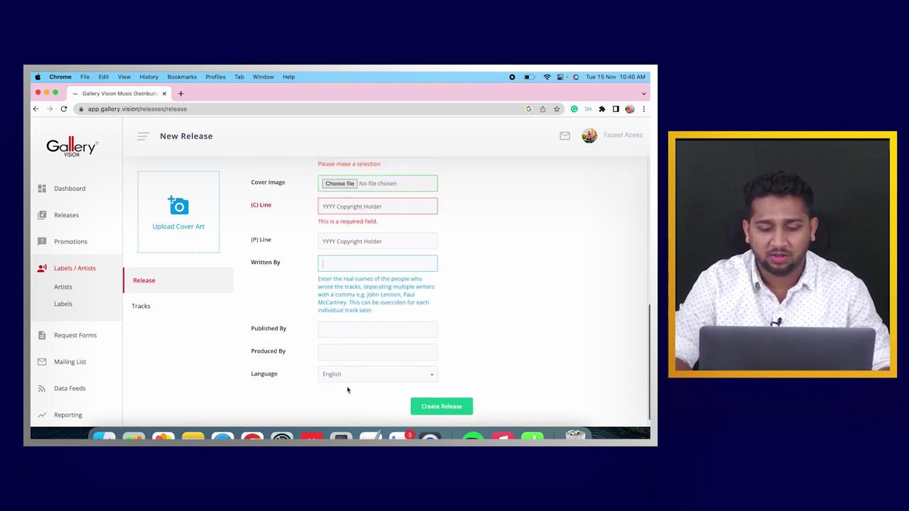
View the Explicit Lyrics options for the release without choosing one.
scroll(387, 224, up, 10)
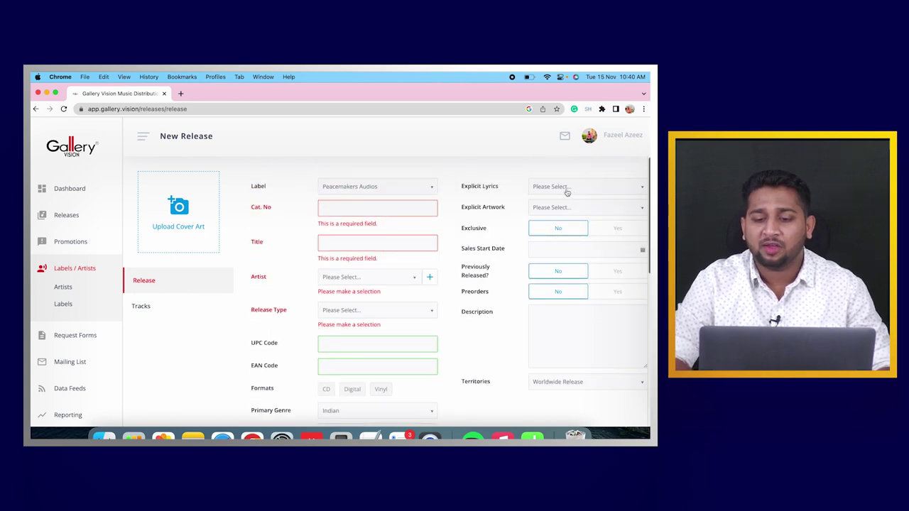
click(566, 193)
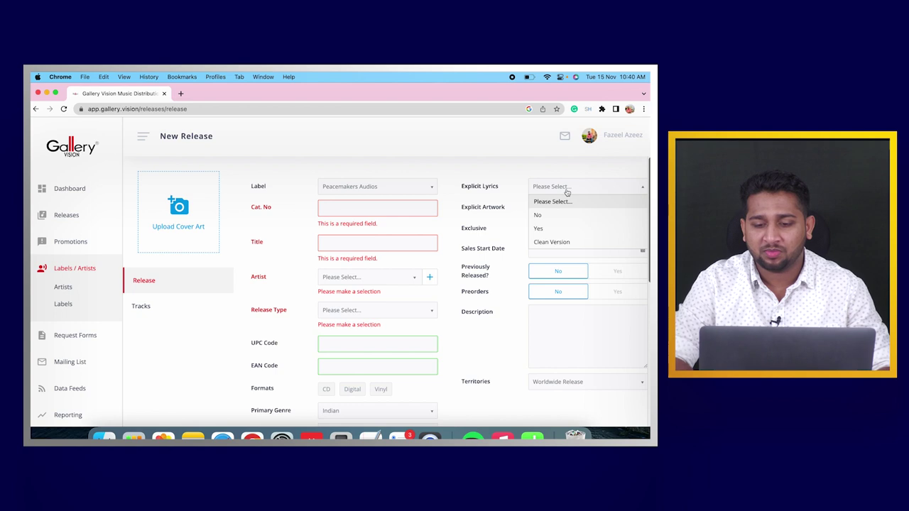
click(568, 192)
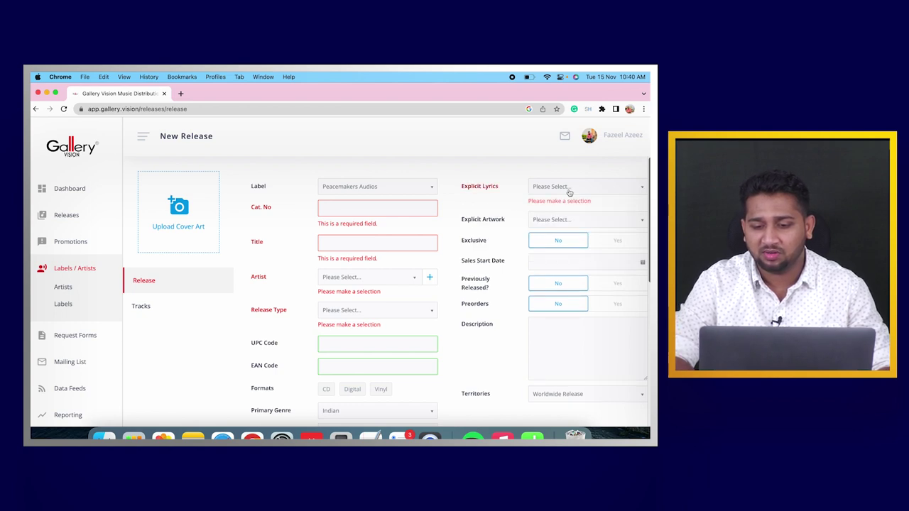
click(569, 192)
click(569, 192)
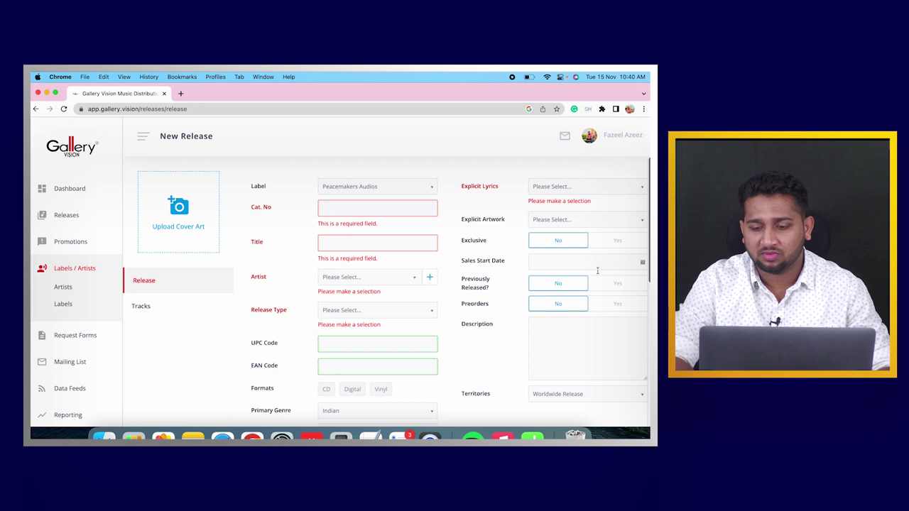
Set Exclusive to Yes to view the exclusive store settings, and return it to No.
click(615, 242)
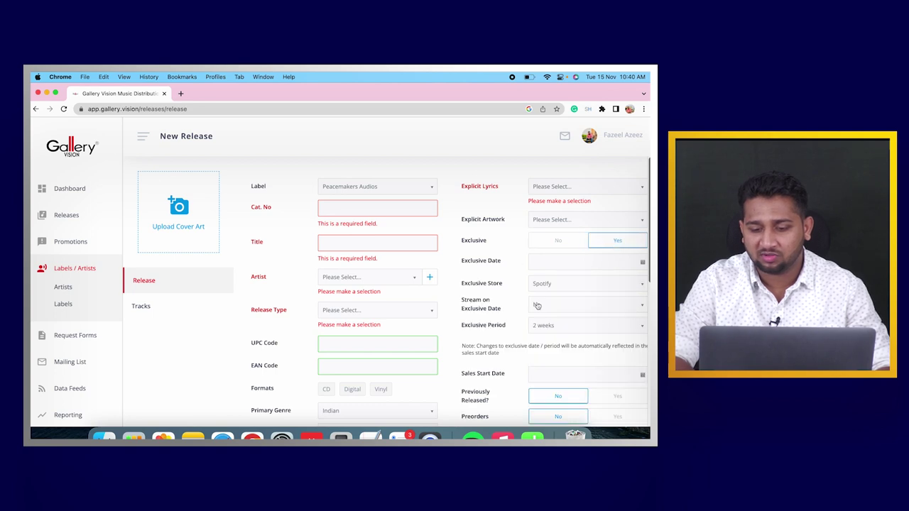
click(569, 287)
click(568, 288)
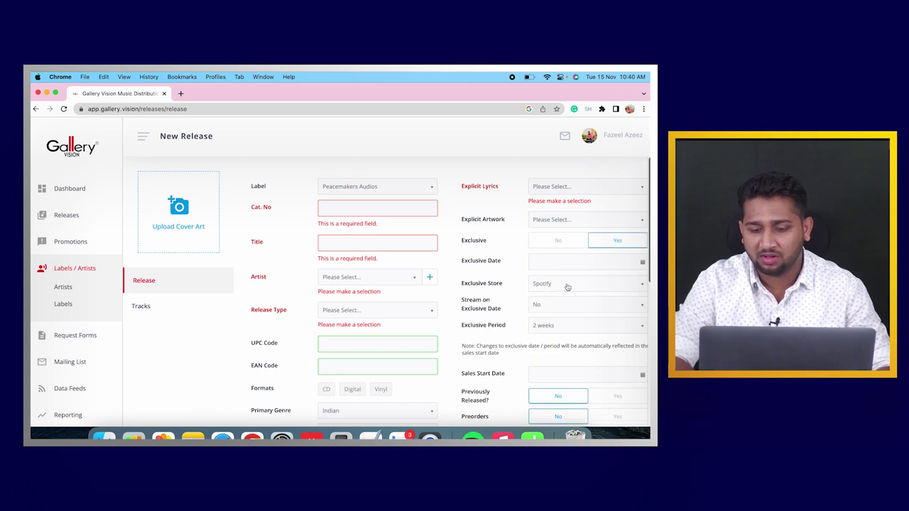
click(558, 241)
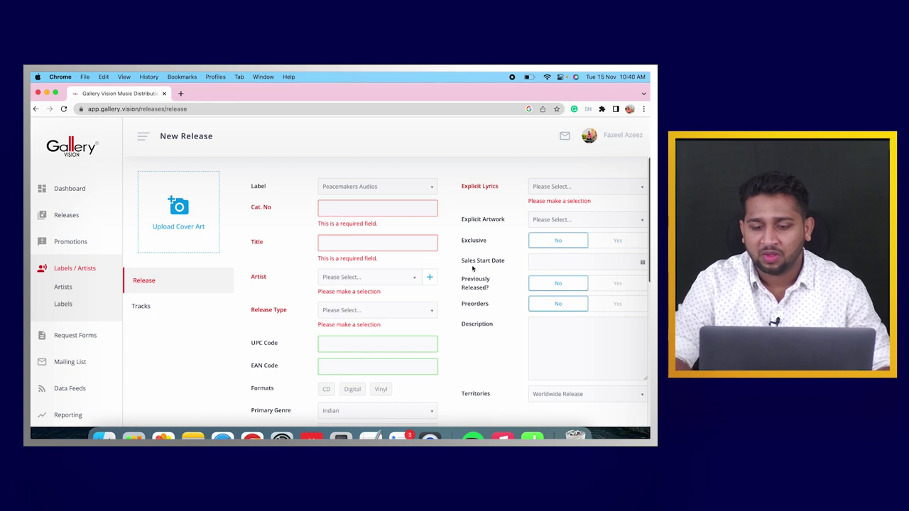
View the calendar for the sales start date and the description field, leaving both empty.
scroll(494, 259, down, 2)
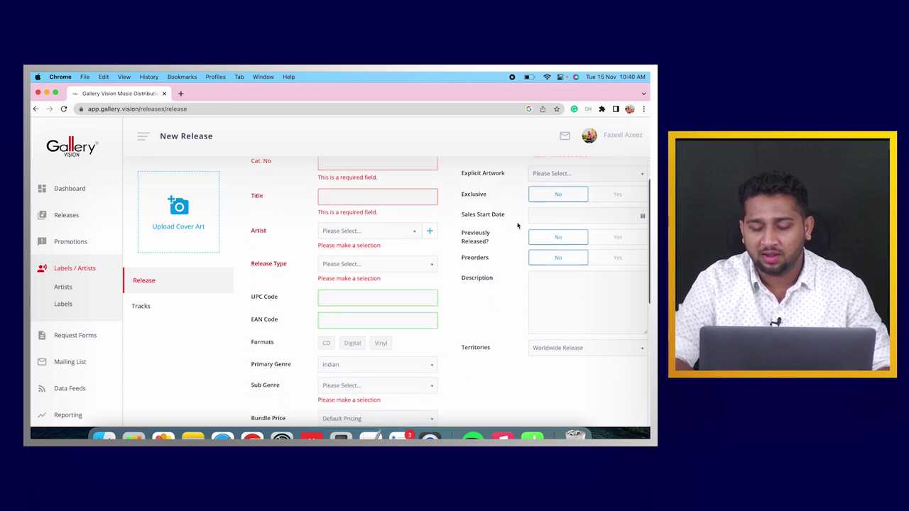
click(642, 217)
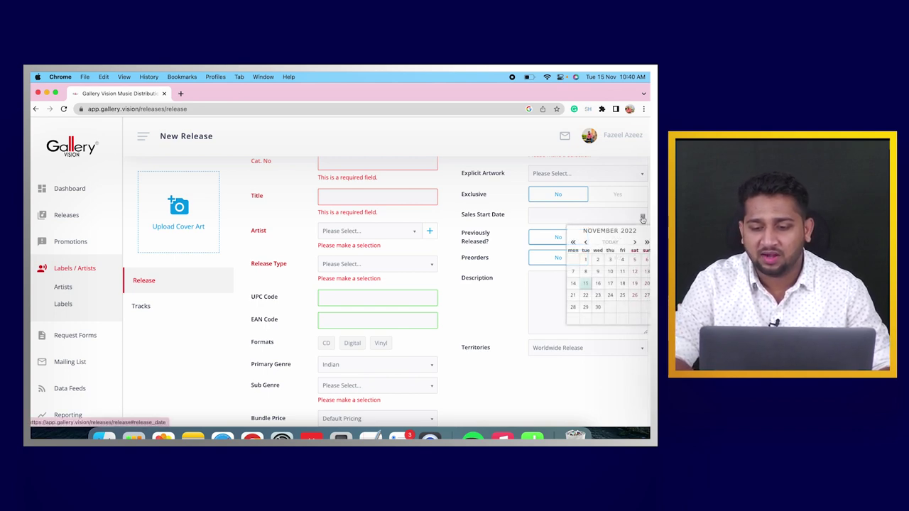
click(491, 301)
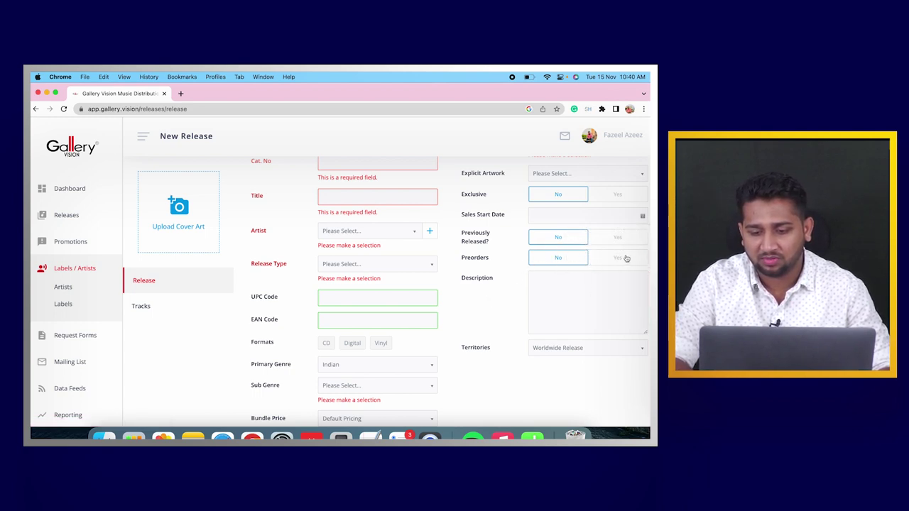
click(554, 293)
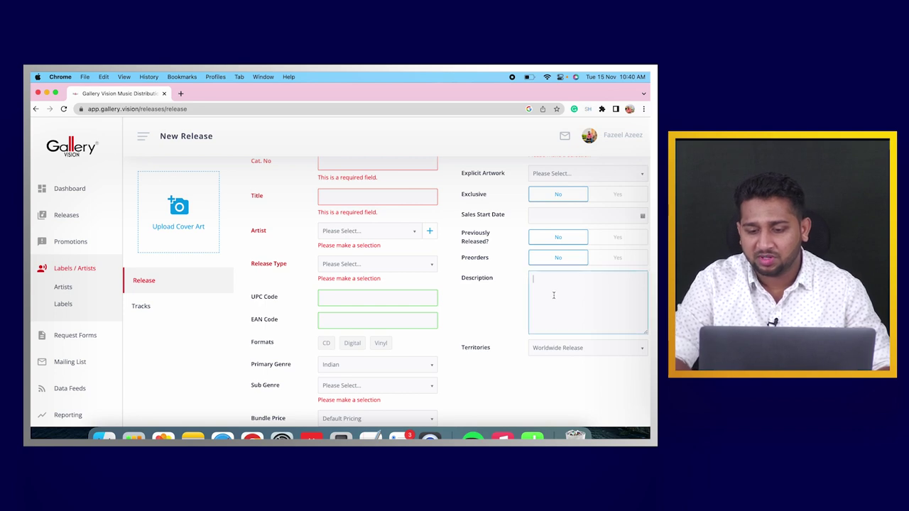
Review the new release form from start to end and try to open the release's Tracks section.
scroll(557, 302, down, 5)
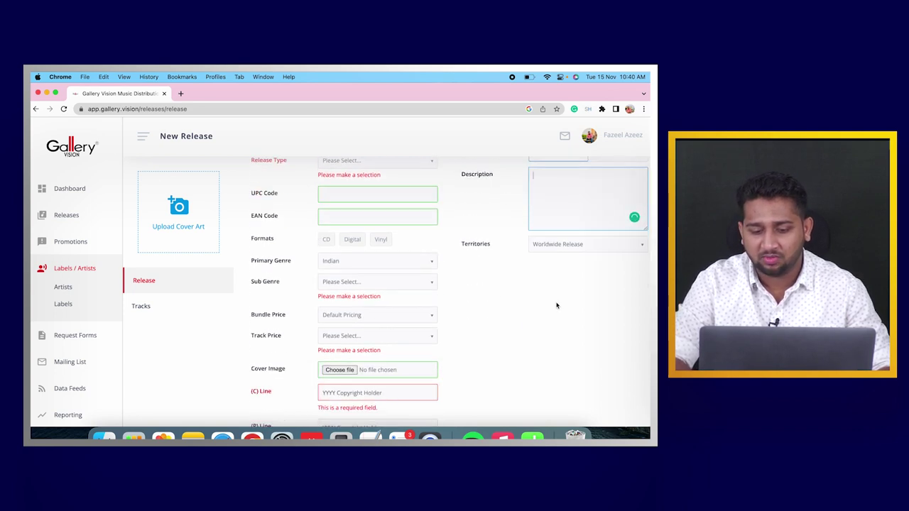
scroll(557, 305, down, 1)
scroll(557, 306, up, 7)
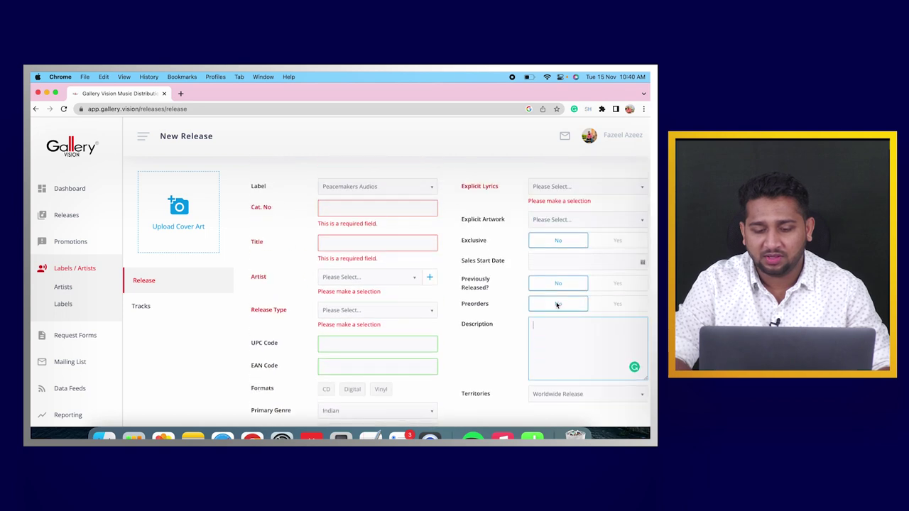
scroll(456, 334, down, 7)
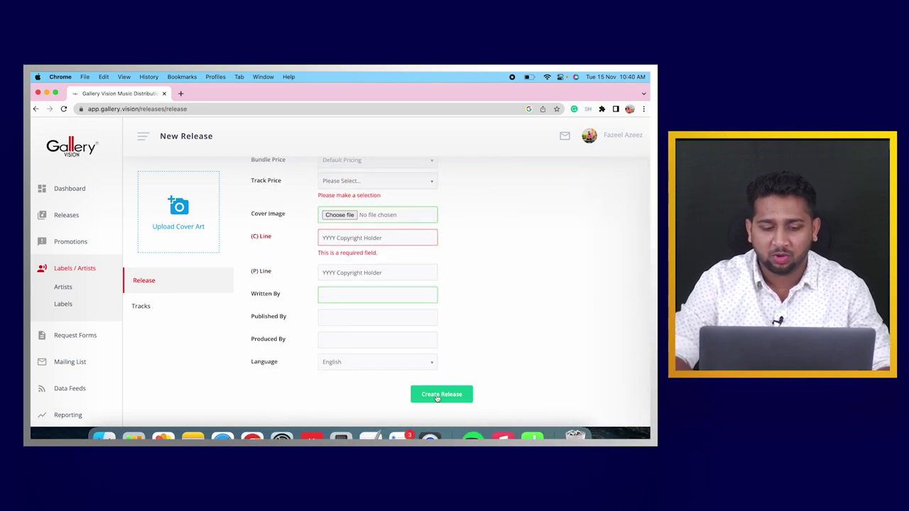
click(166, 305)
click(420, 158)
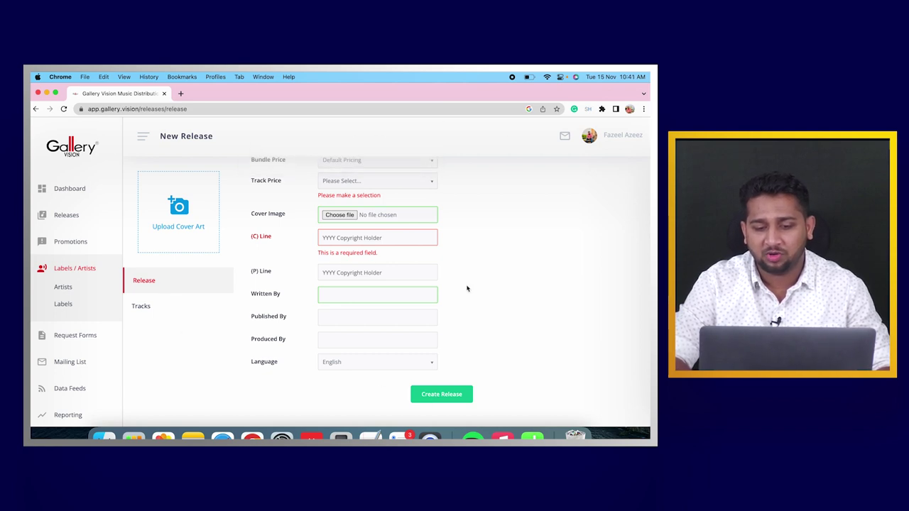
scroll(512, 372, up, 10)
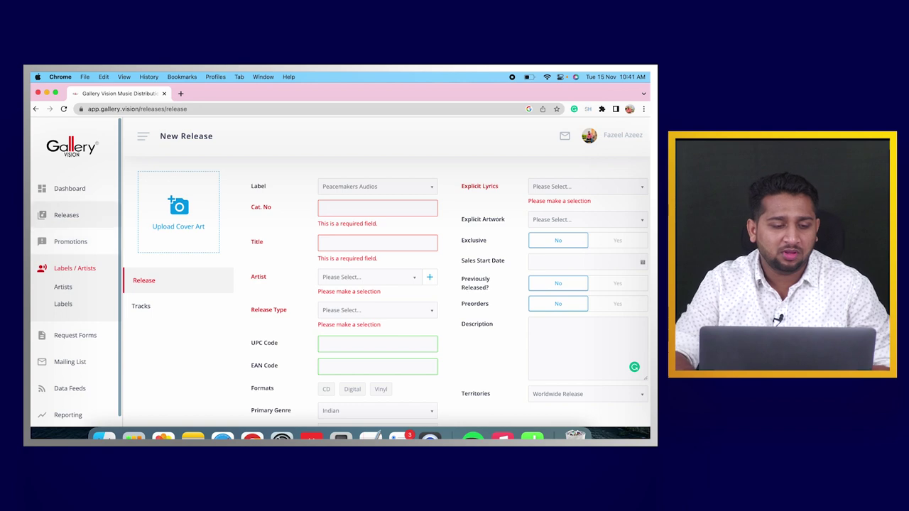
Leave the new release form without saving, show the list of existing releases, and open the Manqoos Moulid Baith release.
click(66, 215)
click(72, 240)
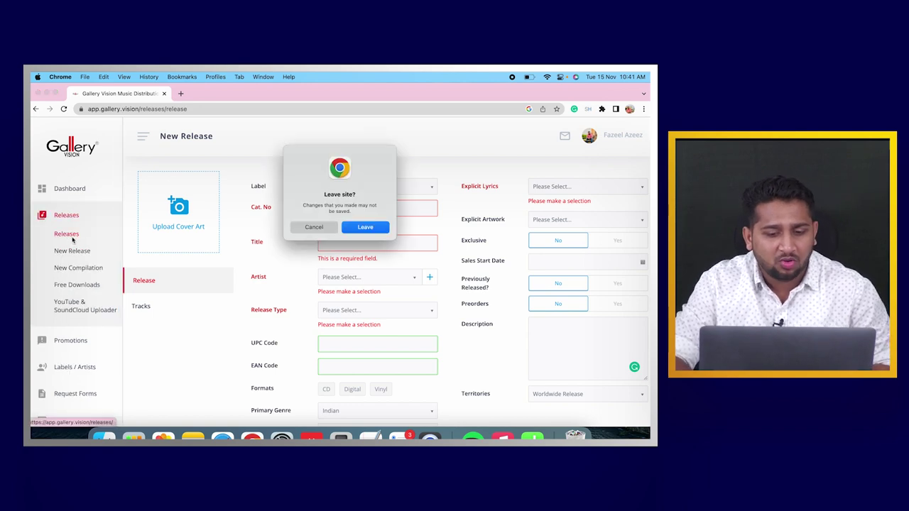
click(377, 228)
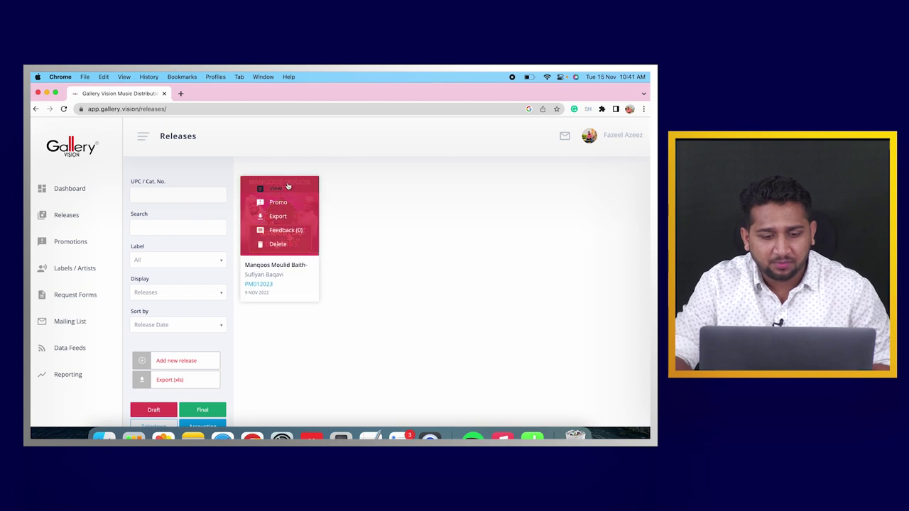
click(288, 186)
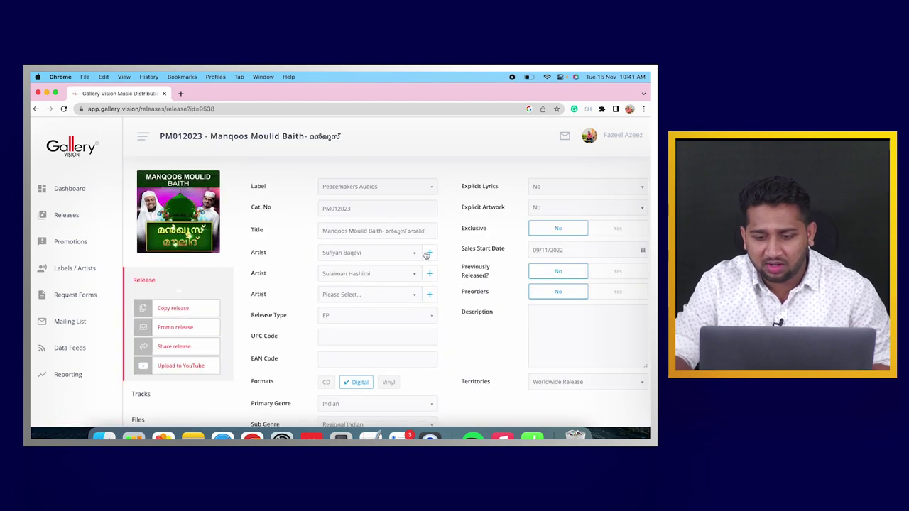
Review the release details of Manqoos Moulid Baith, from the label and artists down to the language and save options.
scroll(414, 308, down, 1)
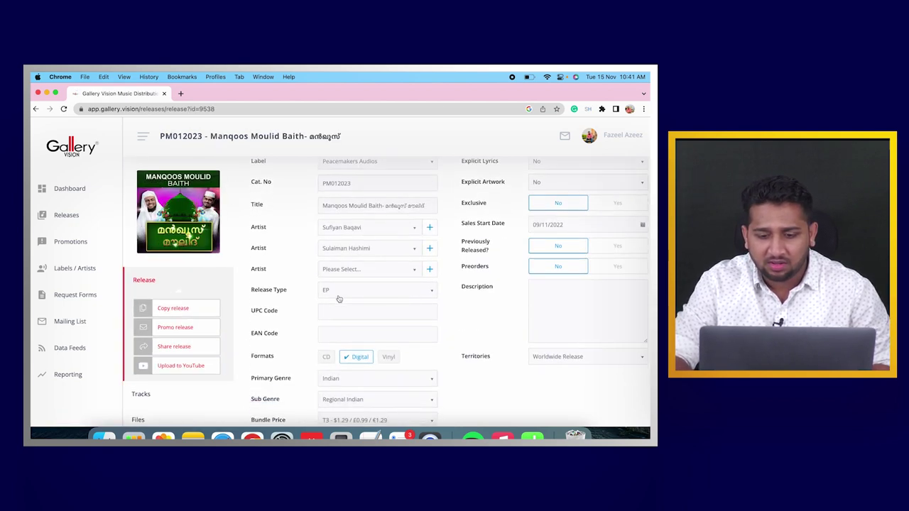
scroll(465, 213, down, 6)
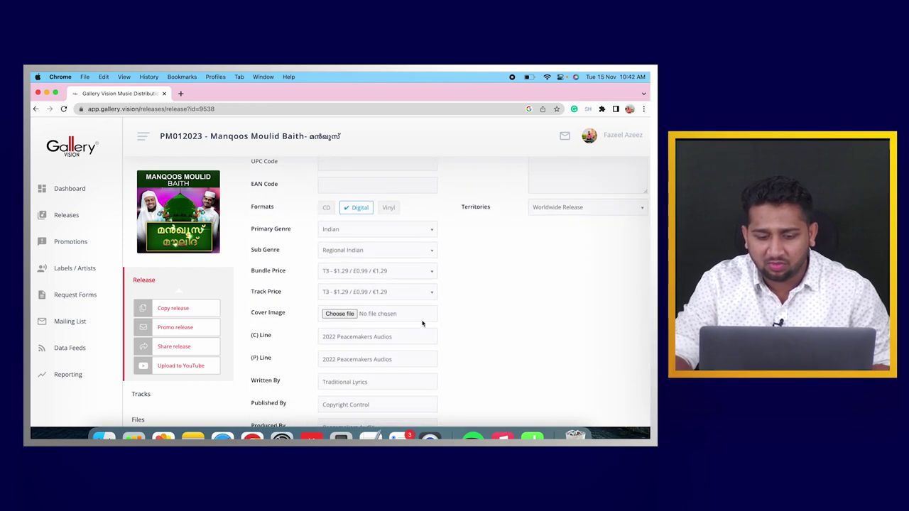
scroll(421, 323, down, 3)
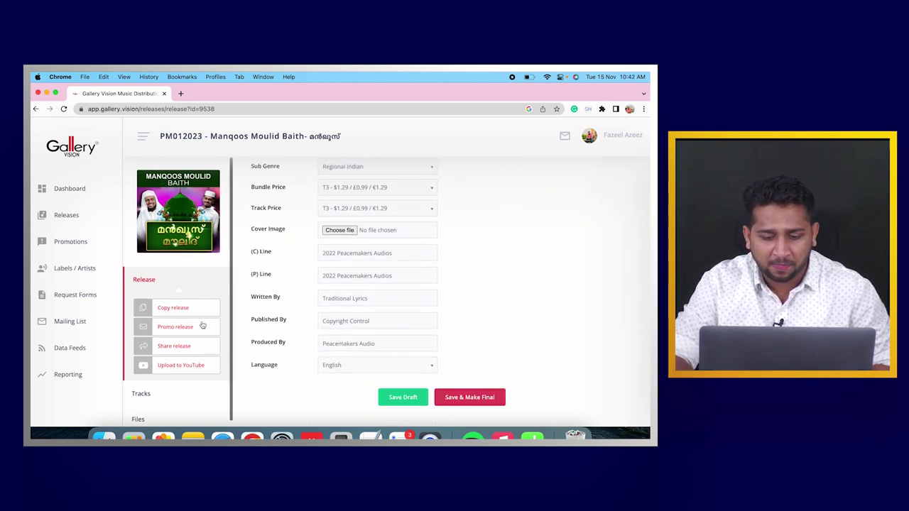
Open the Manqoos Moulid Baith track from the release's Tracks section, review its details through to Lyrics, and return to the track list.
click(159, 393)
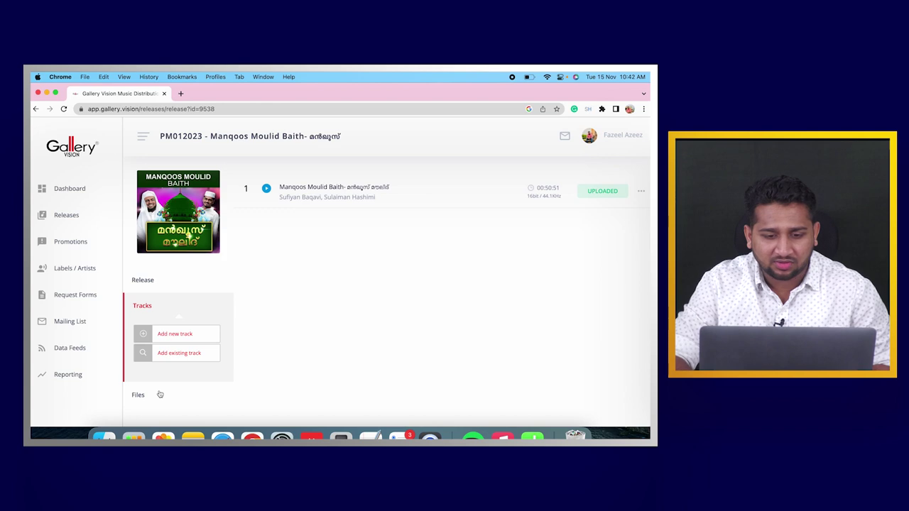
click(406, 197)
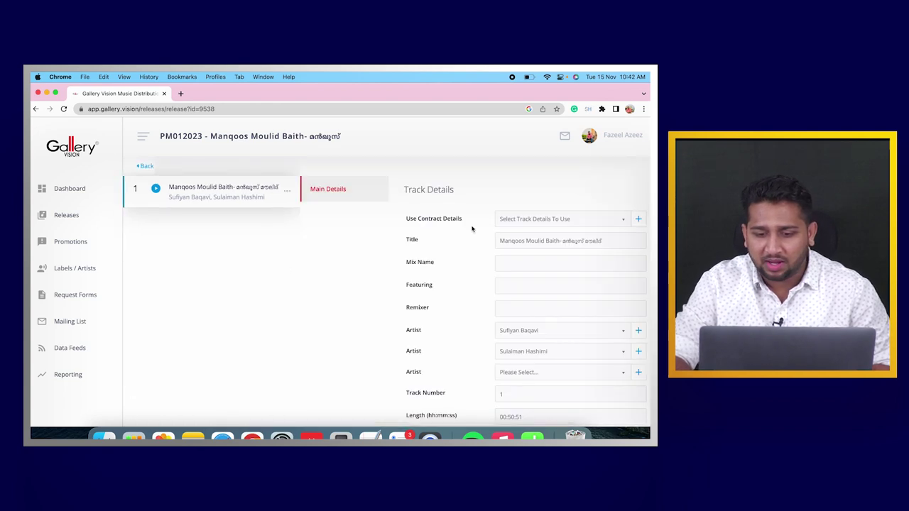
scroll(500, 288, down, 2)
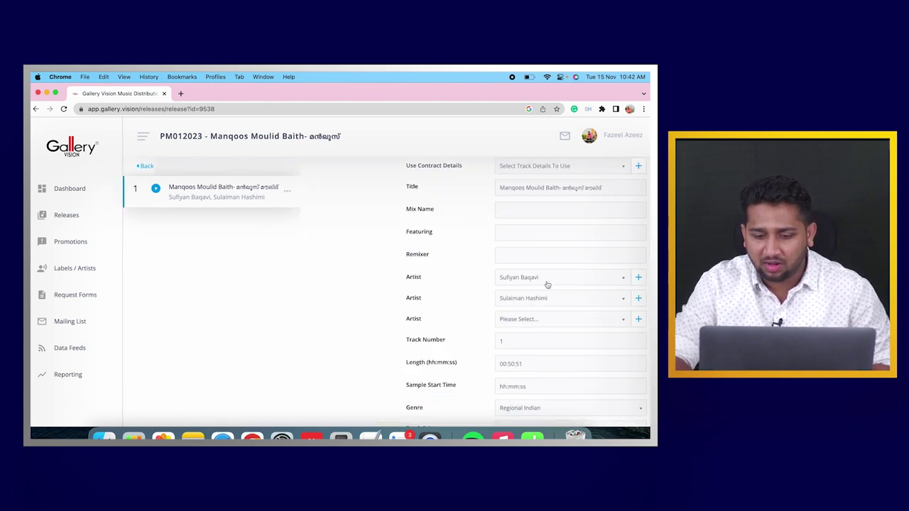
scroll(546, 284, down, 4)
scroll(525, 318, down, 3)
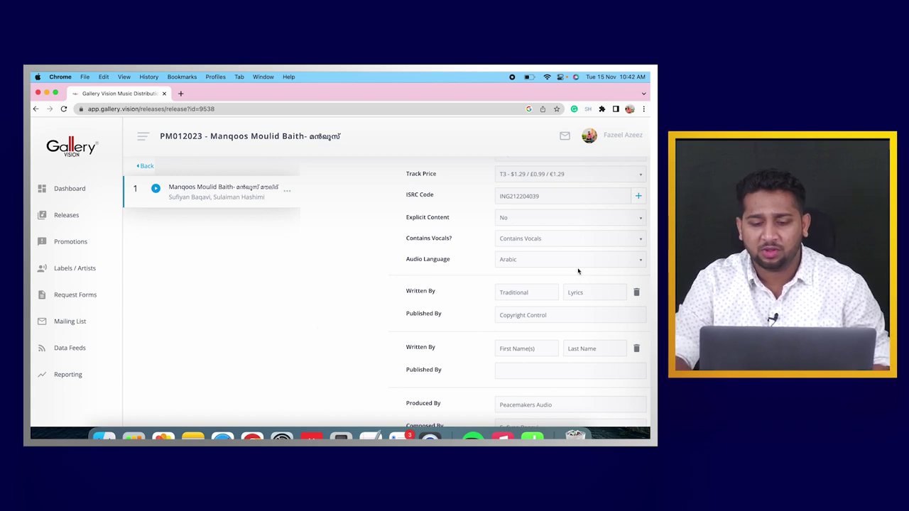
scroll(544, 346, down, 5)
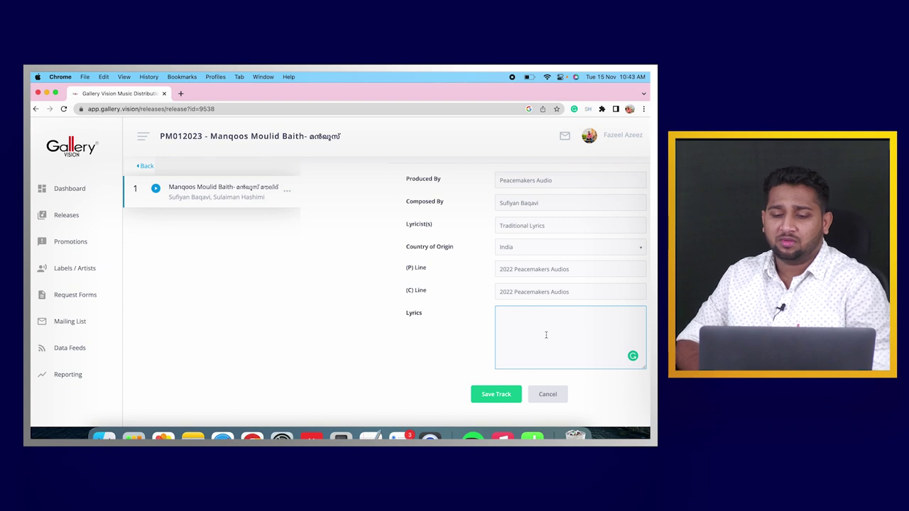
scroll(314, 277, up, 15)
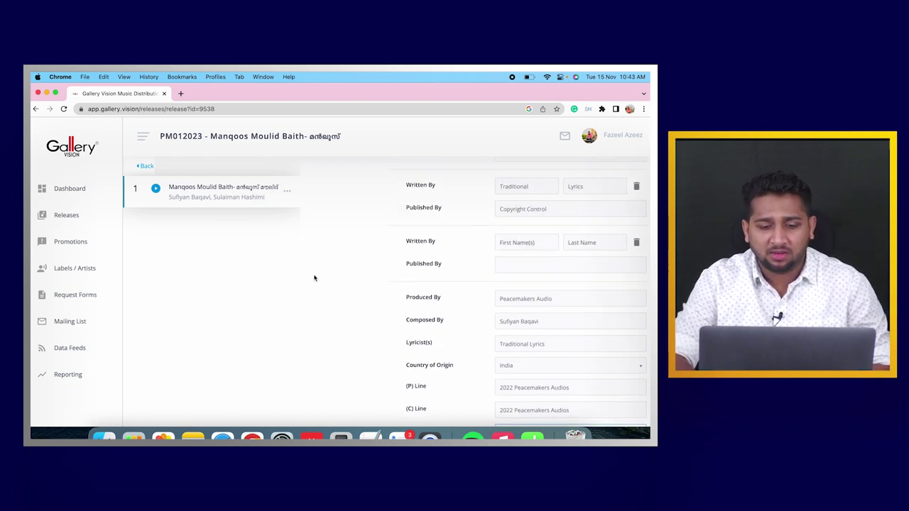
click(145, 166)
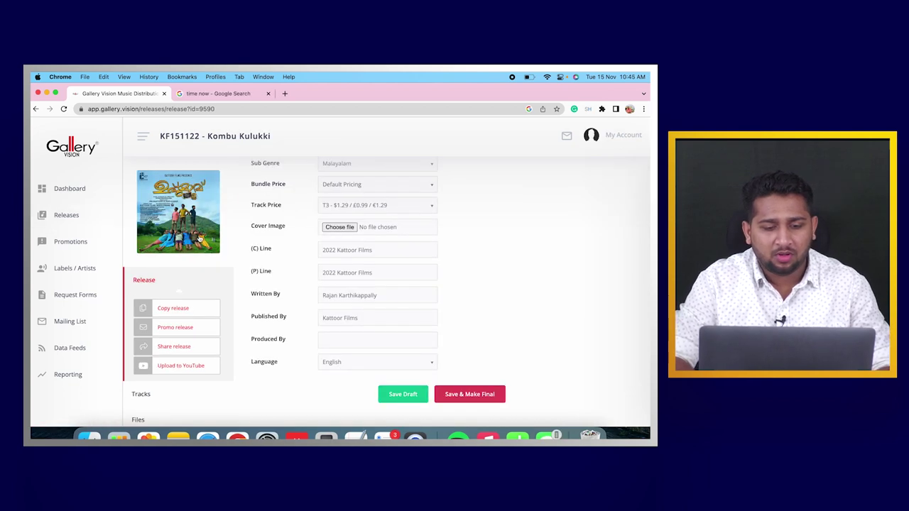
Review the release details of Kombu Kulukki from start to end.
scroll(343, 209, up, 8)
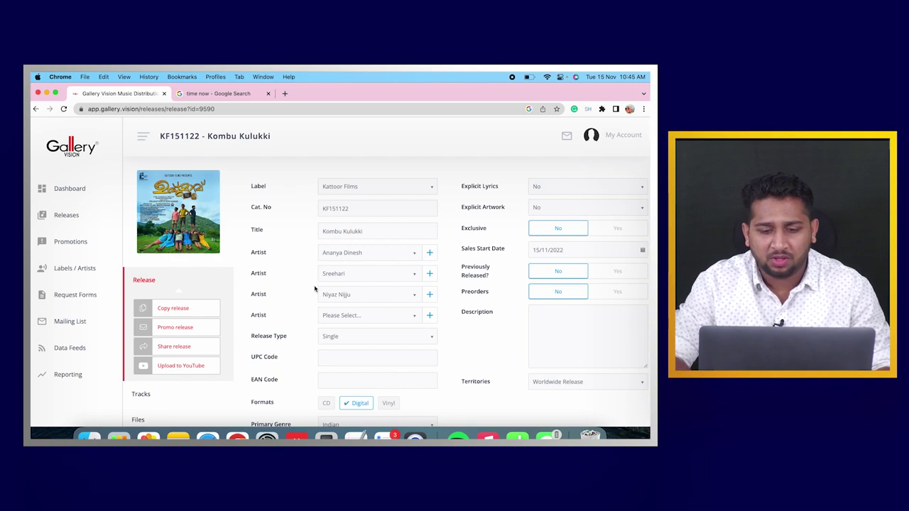
scroll(315, 291, down, 5)
scroll(315, 291, down, 3)
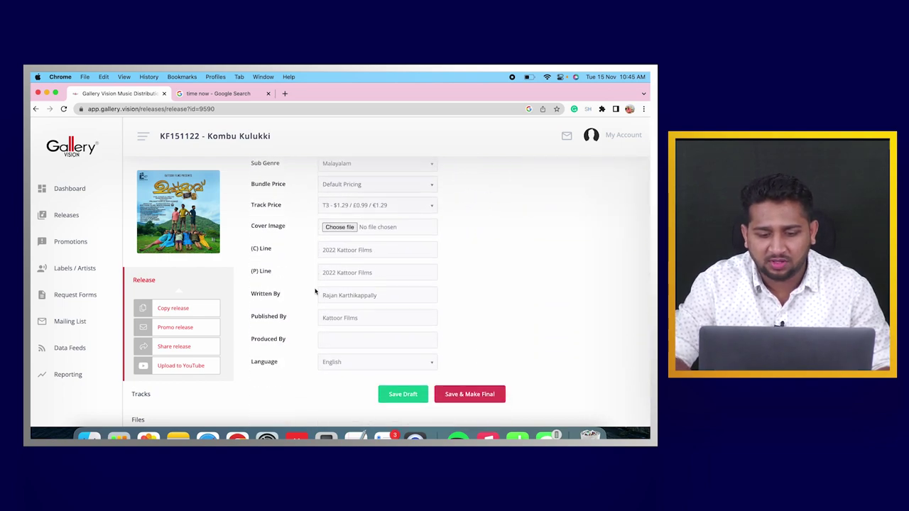
scroll(315, 291, up, 8)
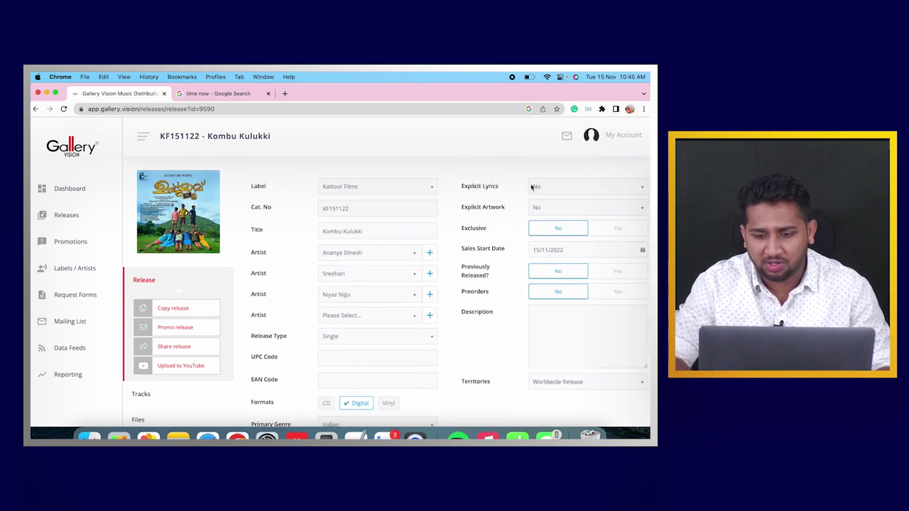
scroll(202, 304, down, 1)
Open the Kombu Kulukki track from the release's Tracks section, save its details, and return to the track list.
click(159, 396)
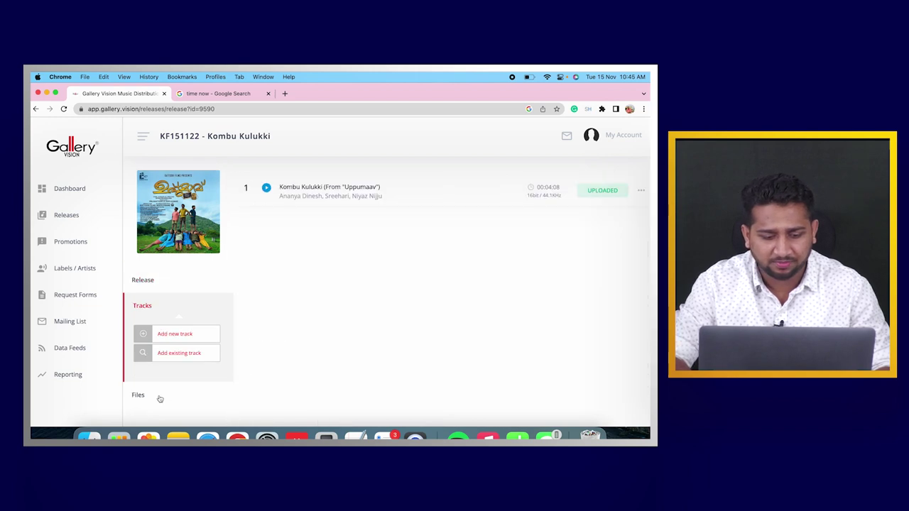
click(417, 194)
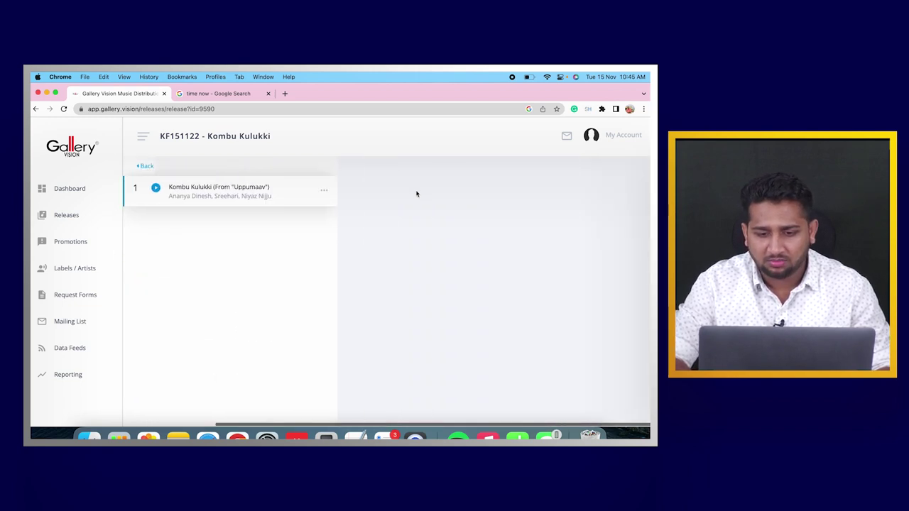
scroll(534, 336, down, 15)
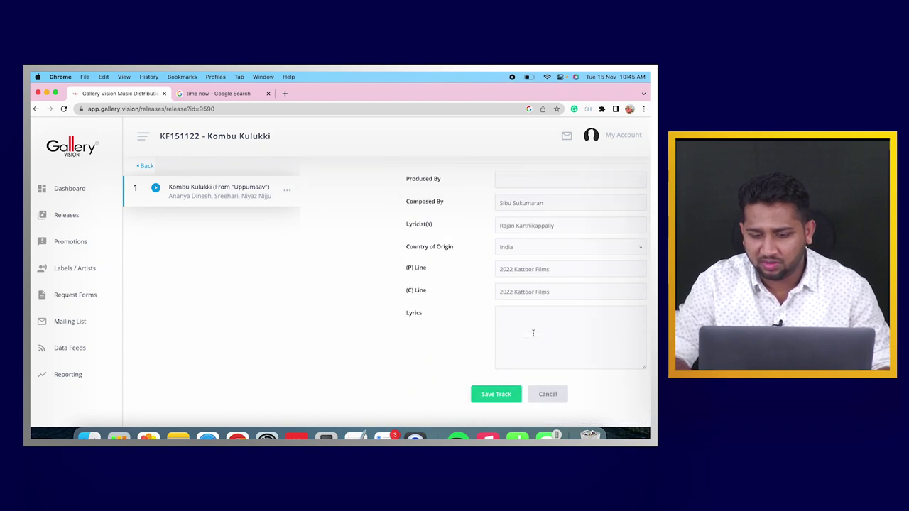
click(496, 394)
click(149, 170)
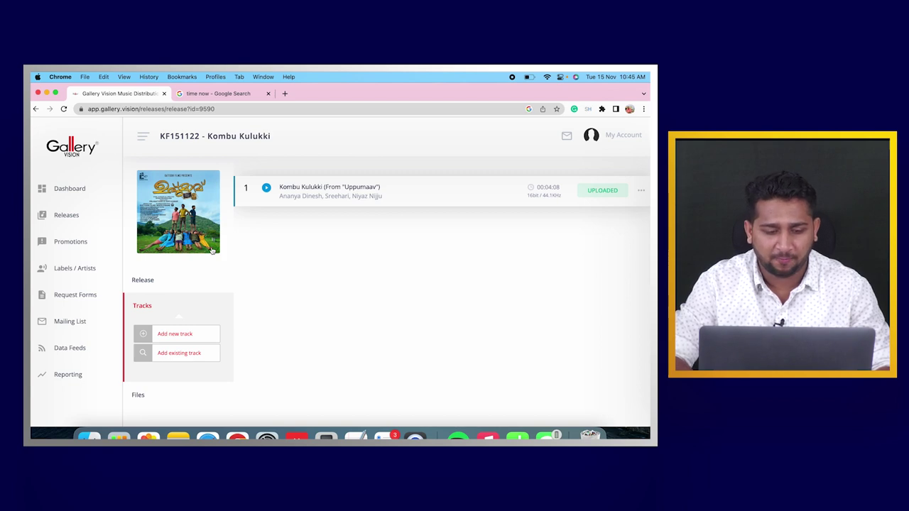
Return to the Kombu Kulukki release details and look over the form again.
click(173, 285)
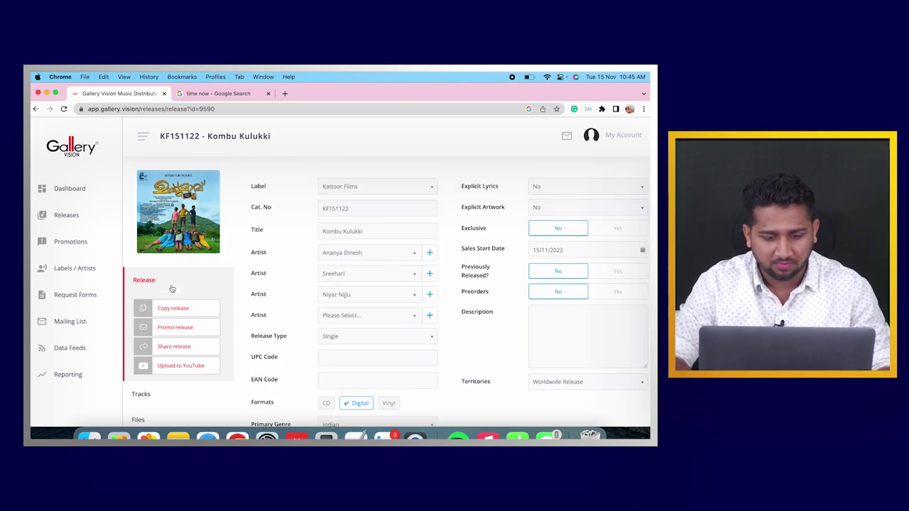
scroll(381, 344, down, 1)
scroll(382, 344, down, 3)
scroll(381, 344, up, 5)
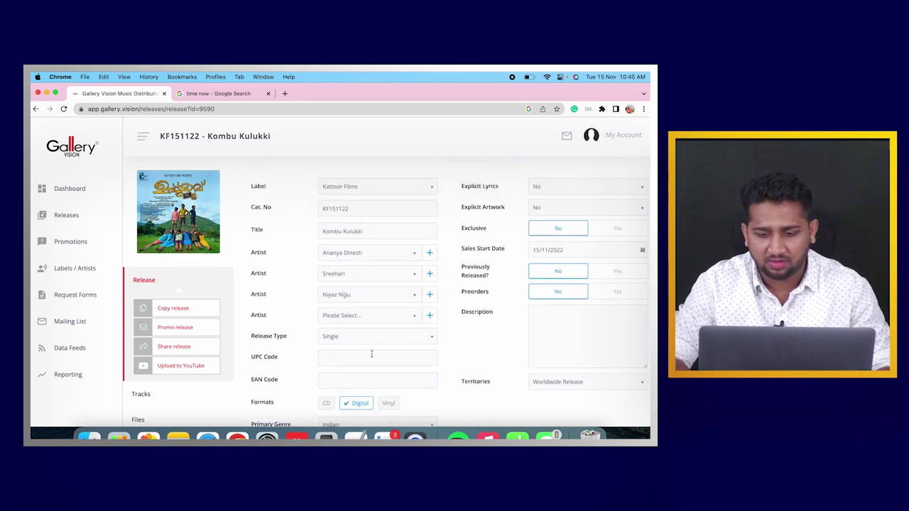
Reopen the Kombu Kulukki track to check its details, including the ISRC code and audio language, and return to the track list.
scroll(192, 301, down, 1)
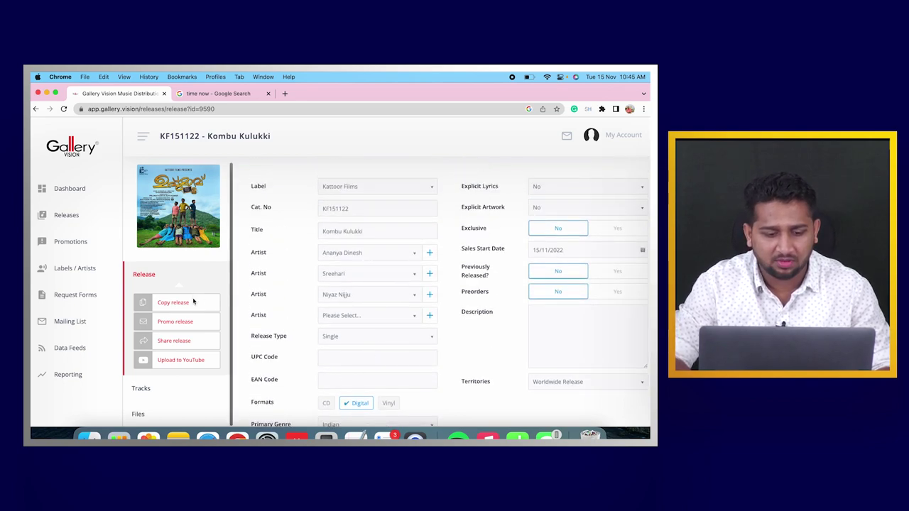
click(157, 387)
click(396, 194)
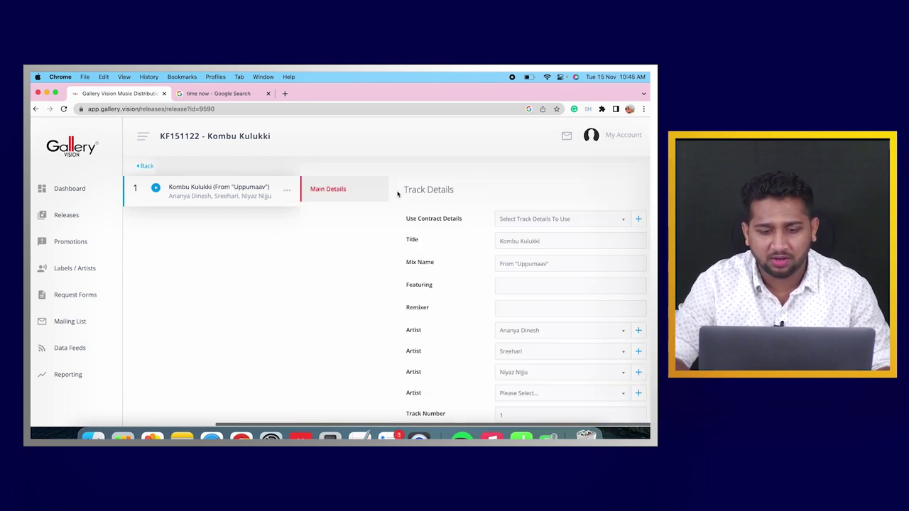
scroll(492, 341, down, 5)
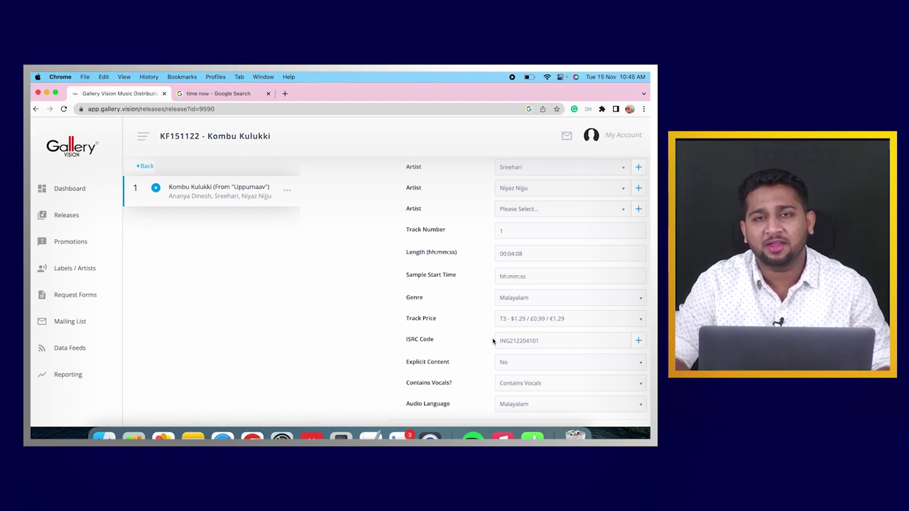
click(150, 167)
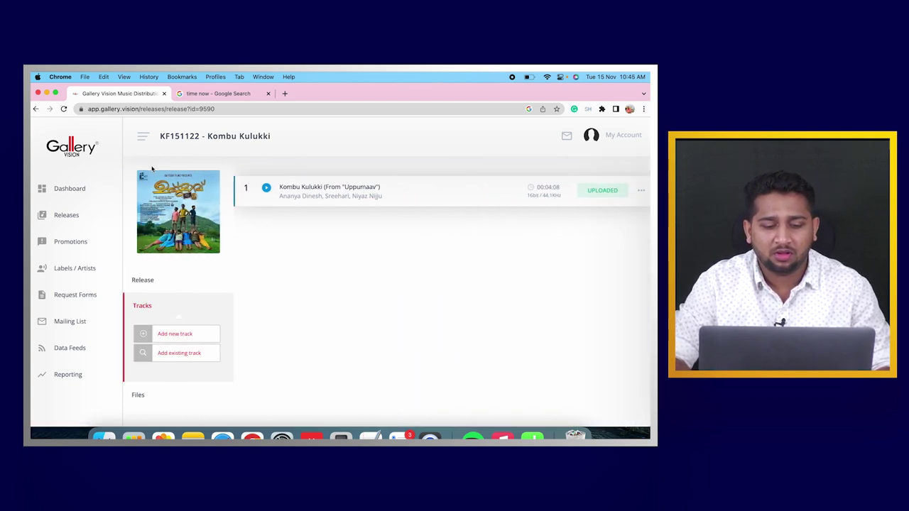
Save the Kombu Kulukki release as final and choose to send it anyway without a guaranteed live date.
click(176, 291)
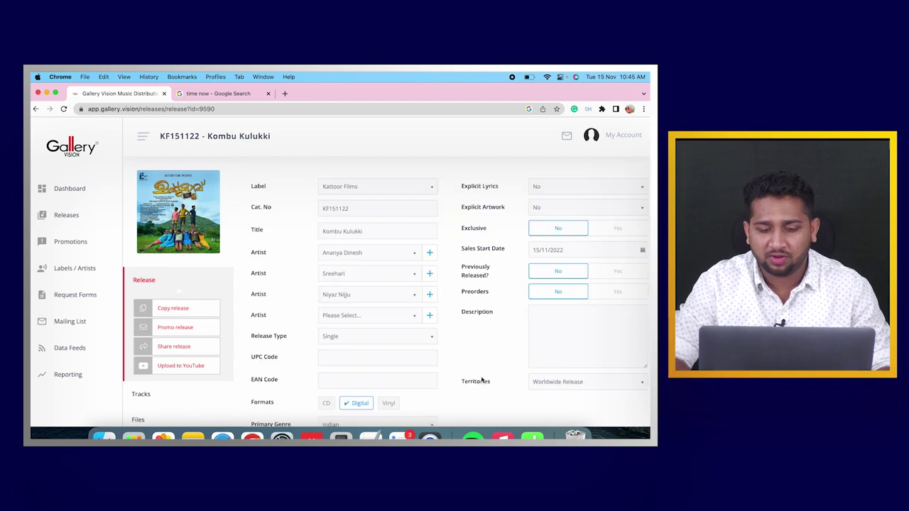
scroll(481, 382, down, 10)
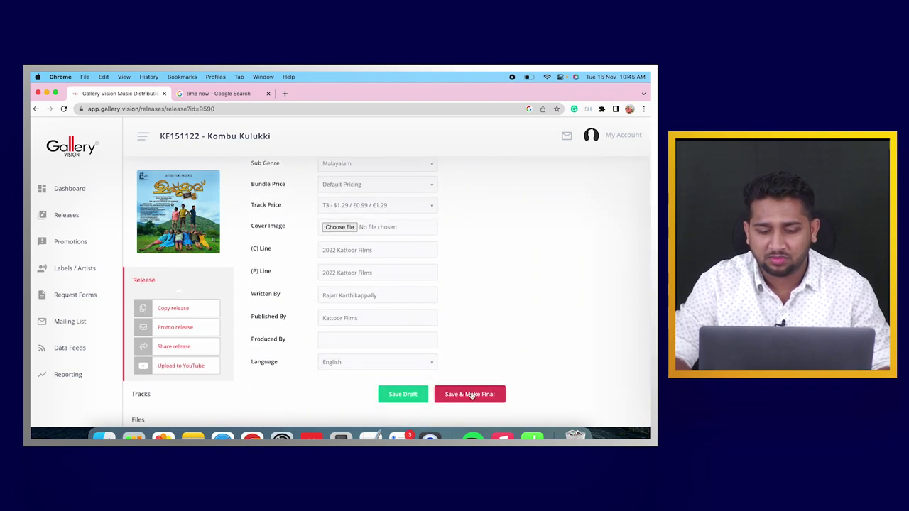
click(469, 395)
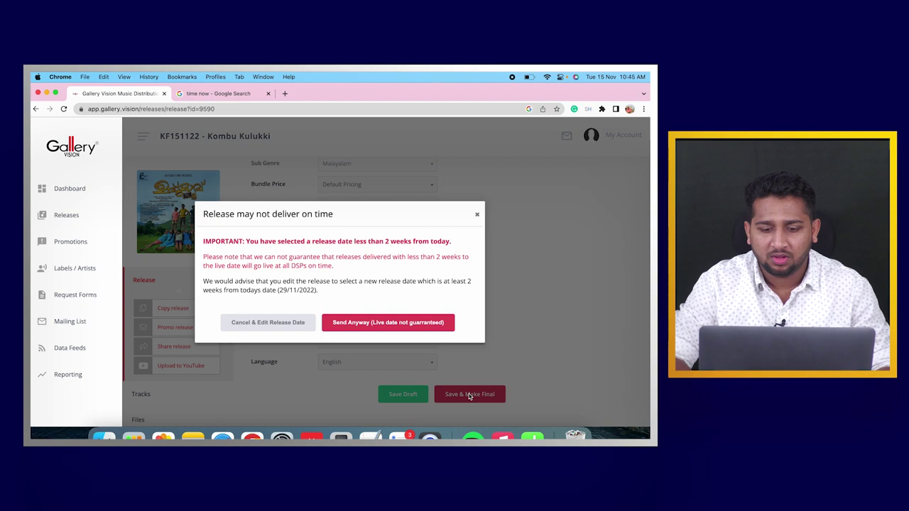
click(404, 322)
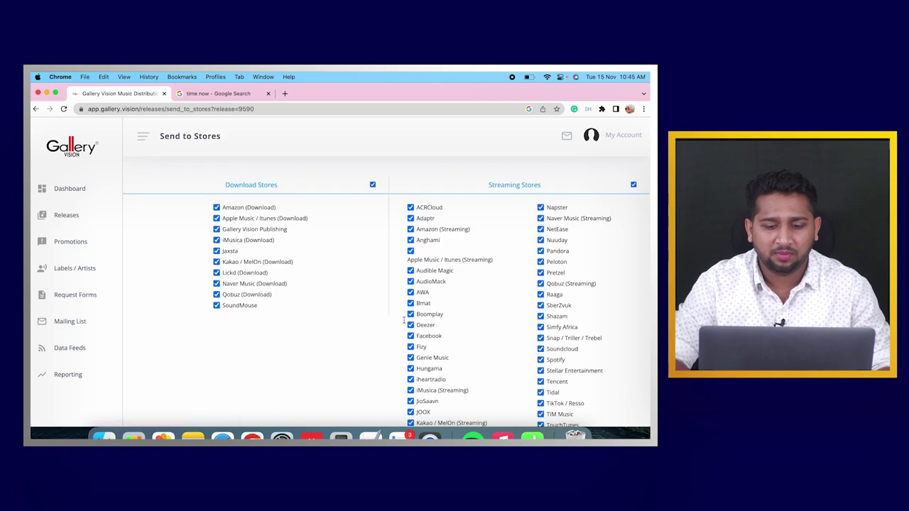
Examine the full list of download and streaming stores available for sending the release.
scroll(404, 321, down, 5)
scroll(403, 321, up, 5)
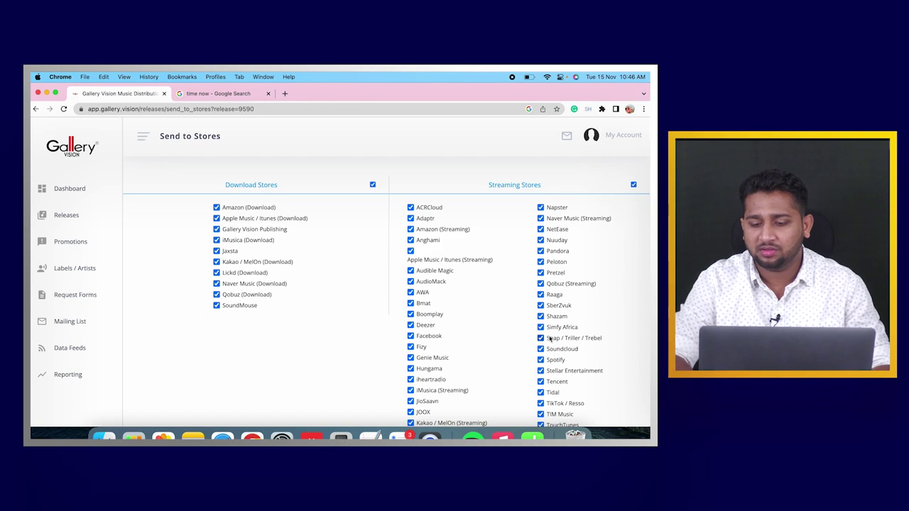
scroll(548, 339, down, 3)
scroll(548, 340, up, 5)
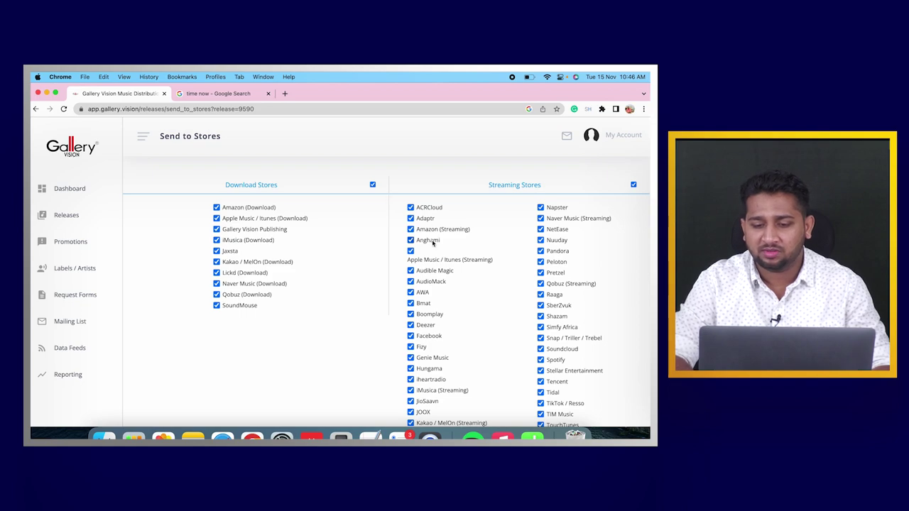
scroll(432, 243, down, 2)
scroll(433, 243, up, 2)
scroll(432, 243, down, 4)
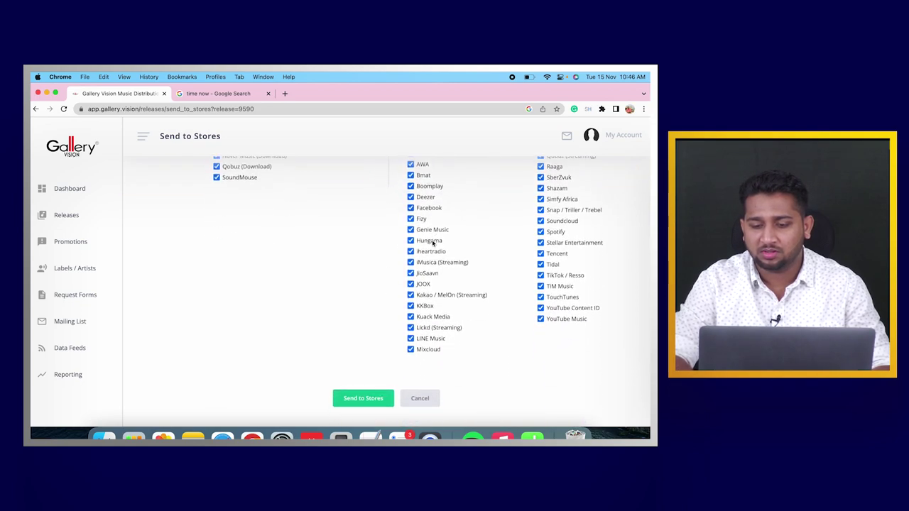
scroll(433, 242, up, 4)
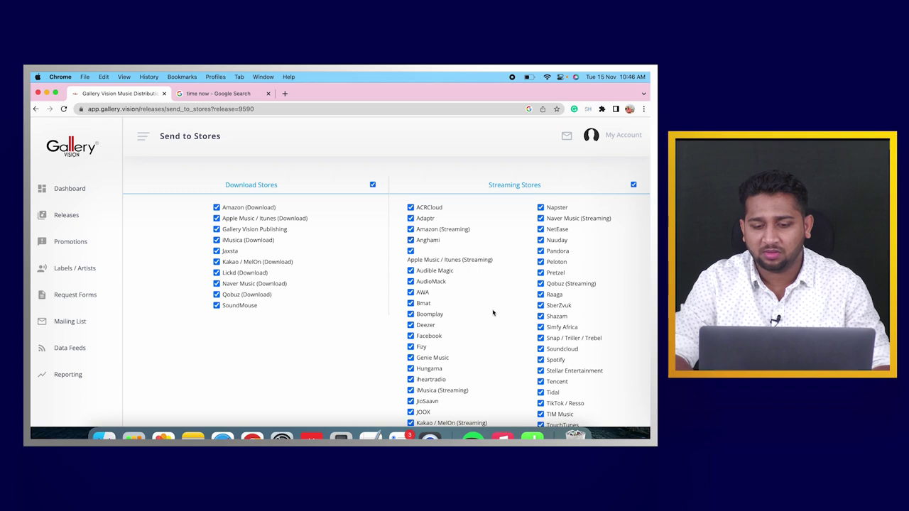
scroll(493, 310, down, 5)
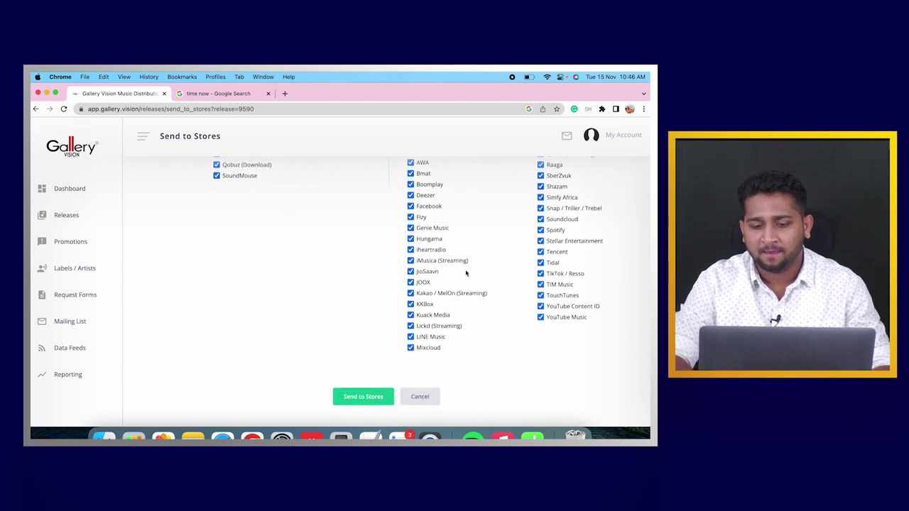
scroll(465, 273, up, 5)
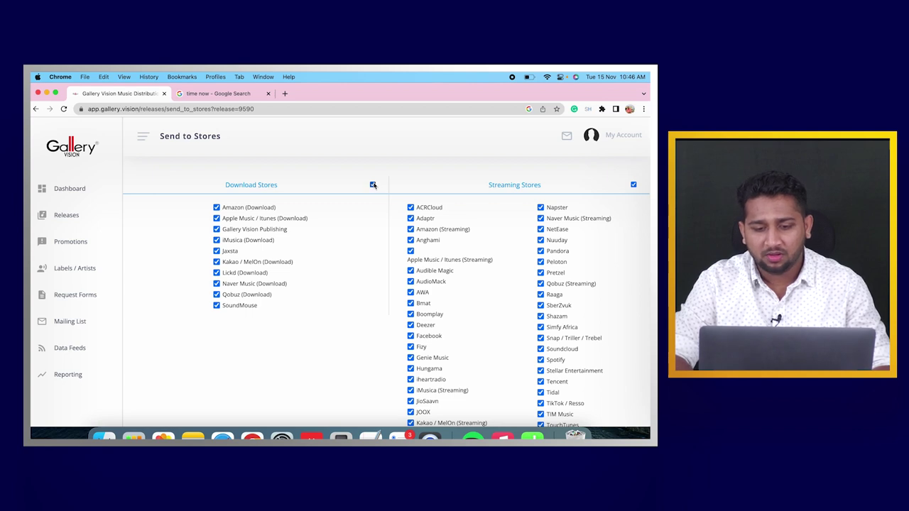
Deselect and reselect all download stores, and do the same for all streaming stores.
click(372, 184)
click(372, 185)
click(633, 185)
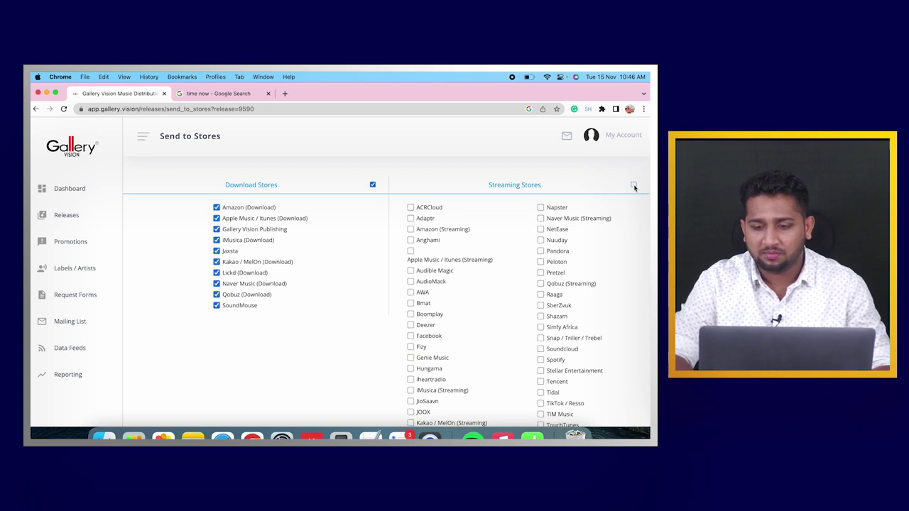
click(410, 167)
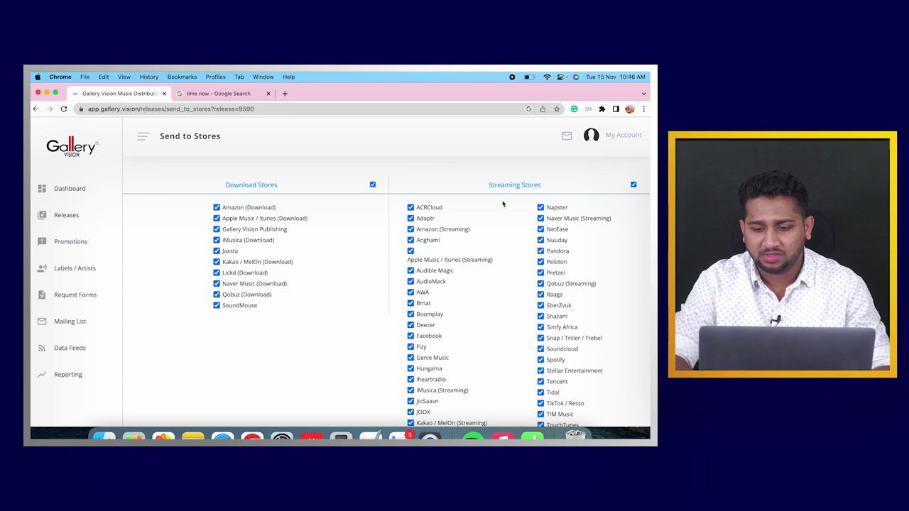
Review the store lists and deselect all download stores and all streaming stores.
scroll(551, 268, down, 4)
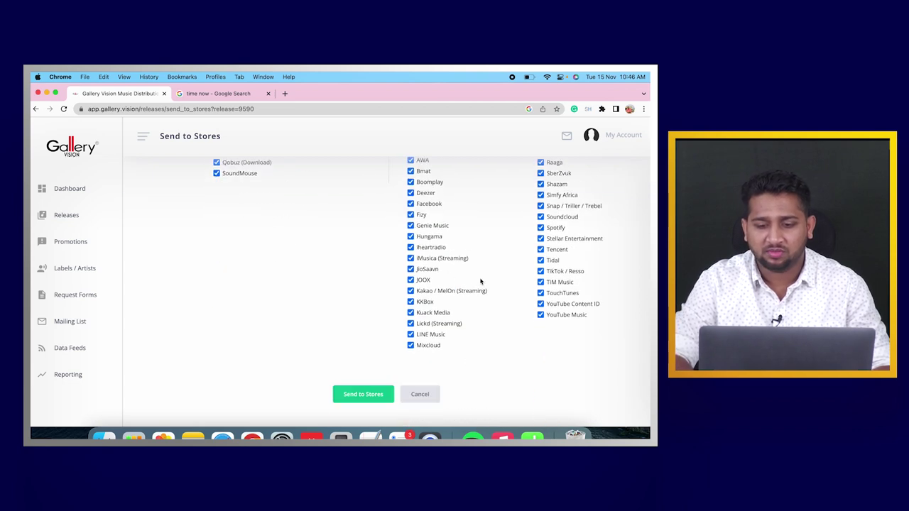
scroll(480, 281, up, 3)
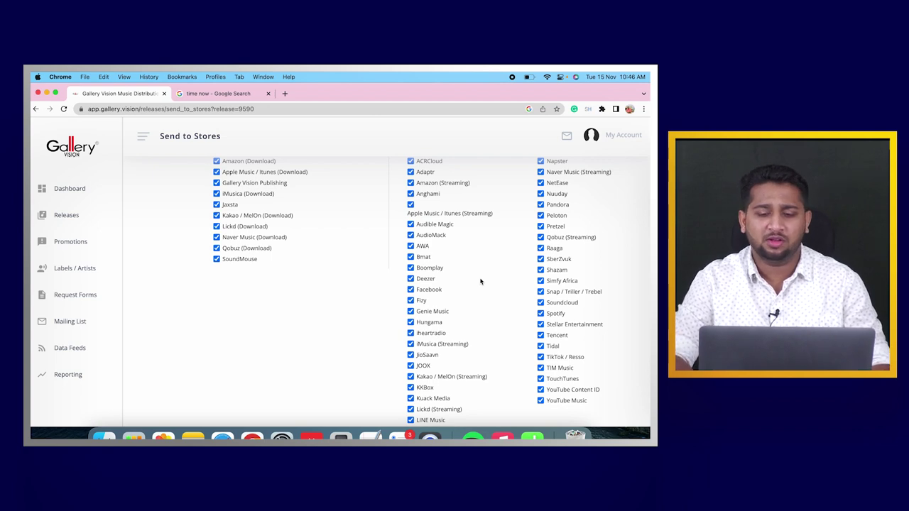
scroll(481, 281, down, 3)
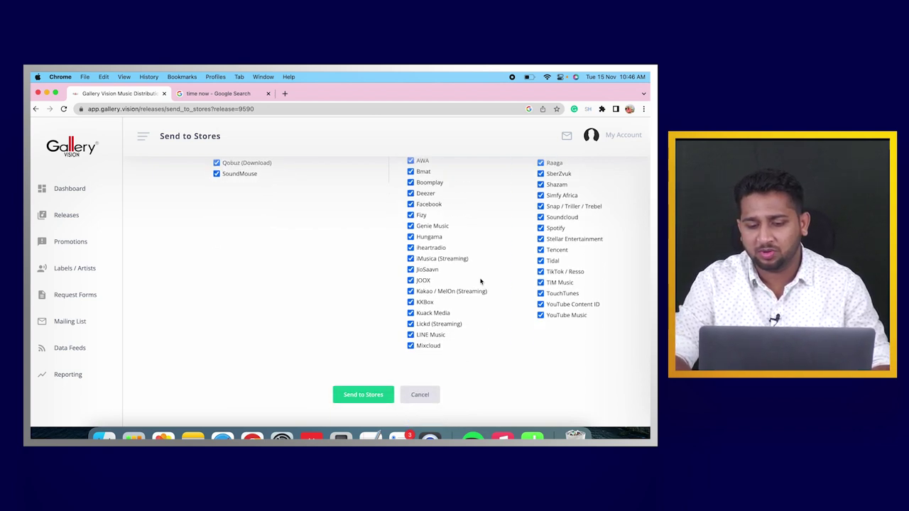
scroll(481, 281, up, 5)
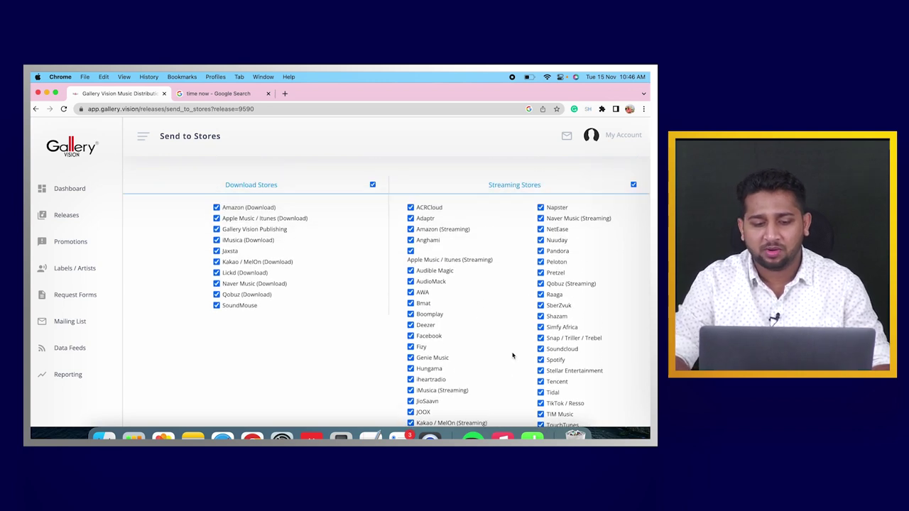
click(372, 186)
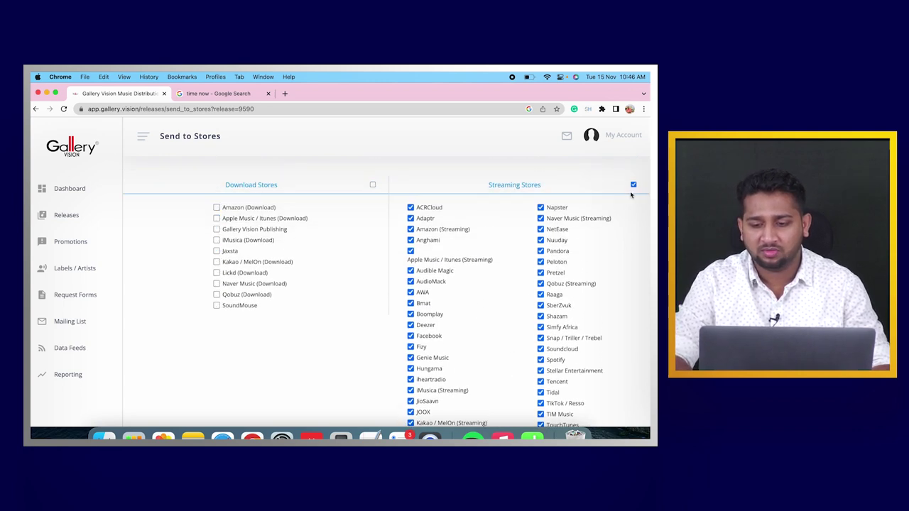
click(634, 185)
Select only Hungama, Genie Music, Facebook and TikTok / Resso among the streaming stores.
scroll(455, 281, down, 4)
click(410, 253)
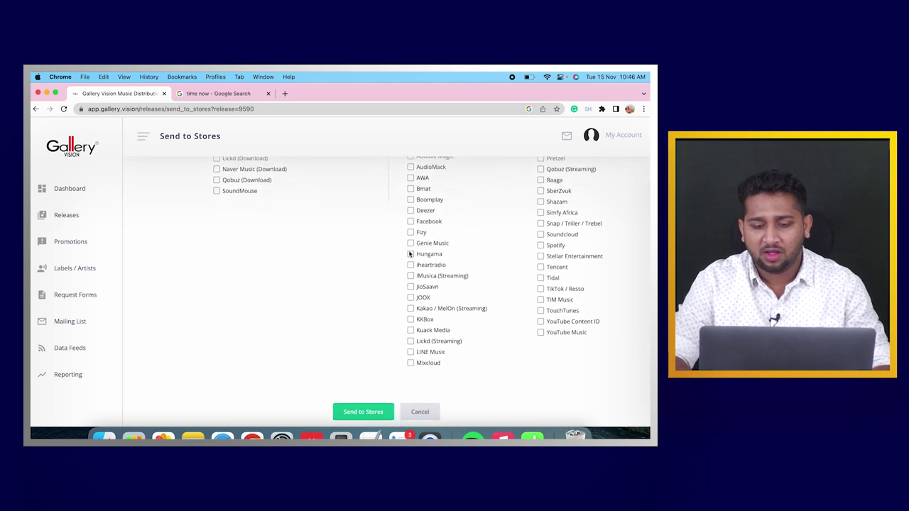
click(410, 243)
click(410, 221)
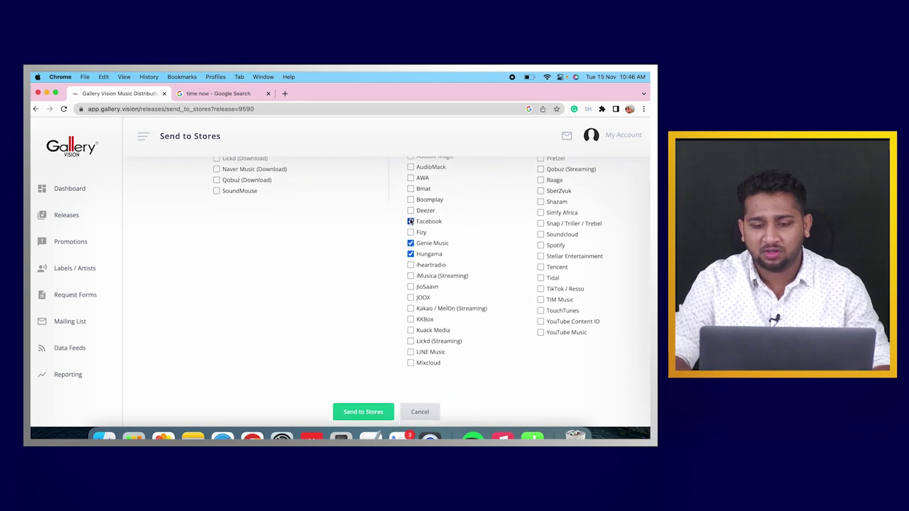
scroll(426, 238, up, 2)
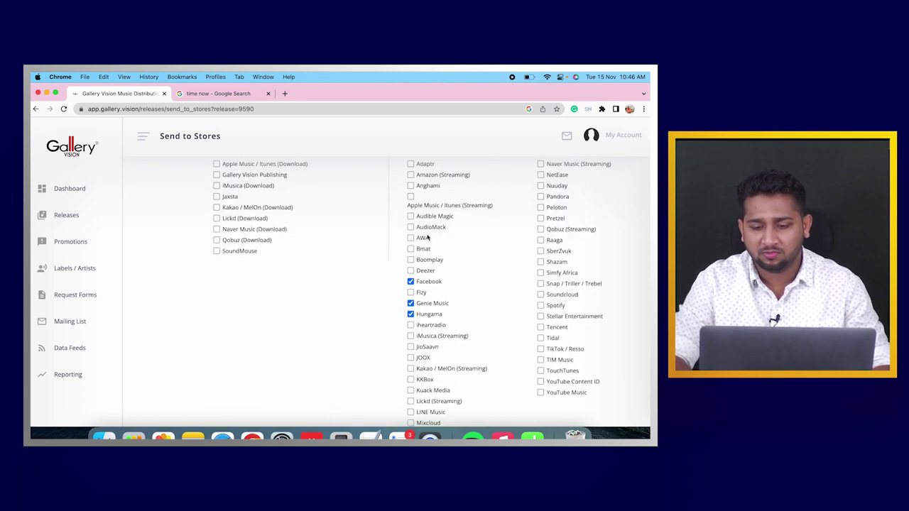
click(540, 349)
scroll(396, 313, up, 2)
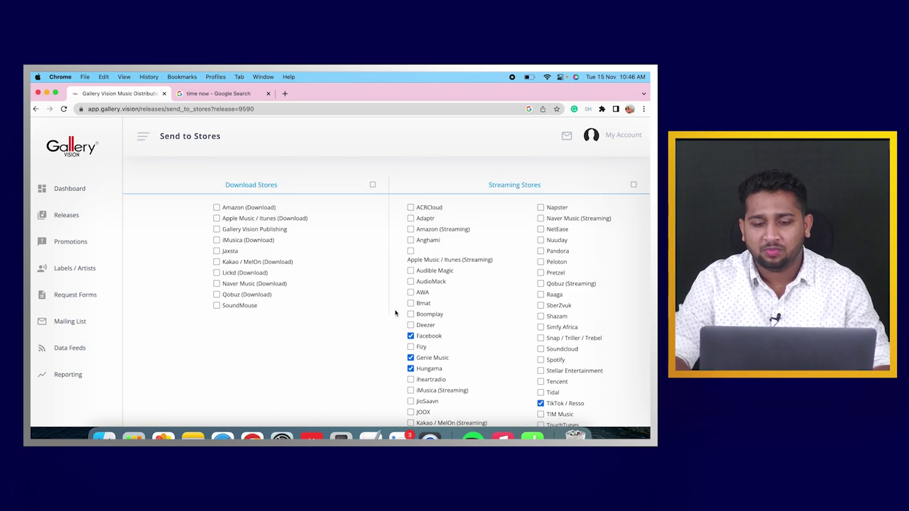
Select all download stores and all streaming stores for the release.
scroll(396, 312, down, 4)
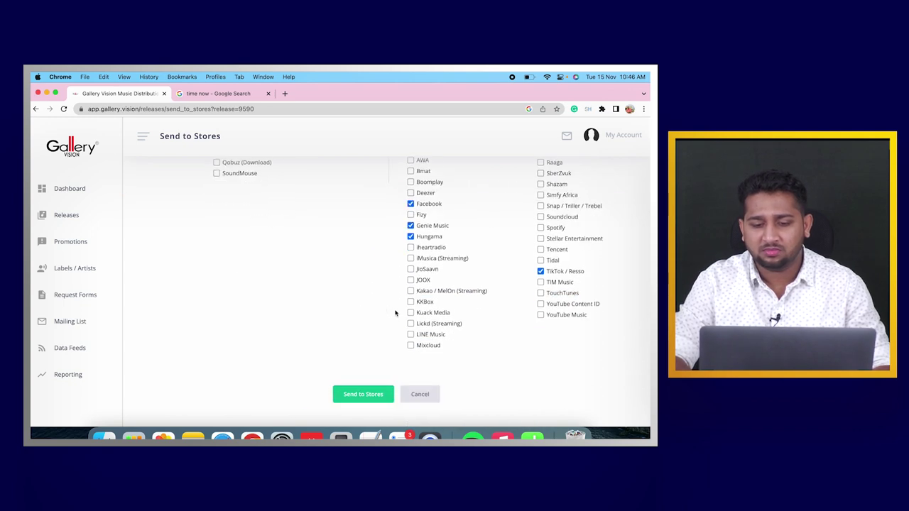
scroll(395, 313, up, 4)
click(372, 184)
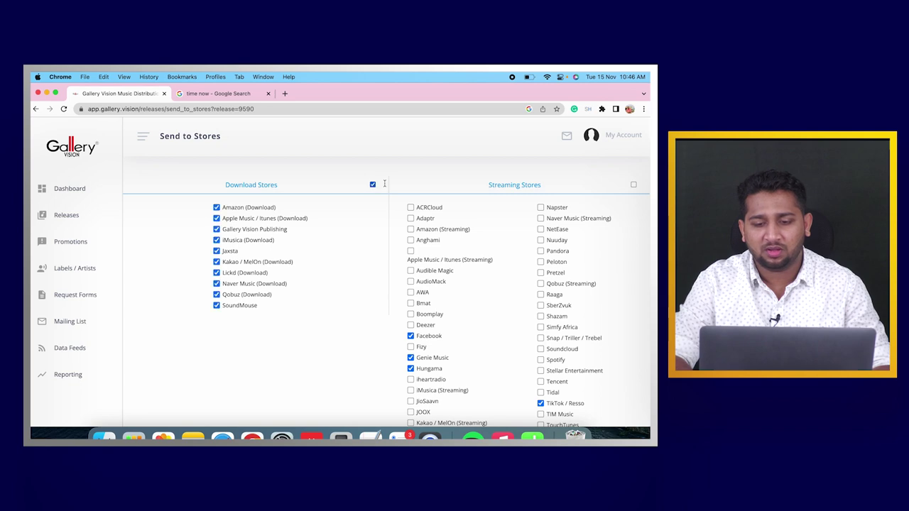
click(633, 184)
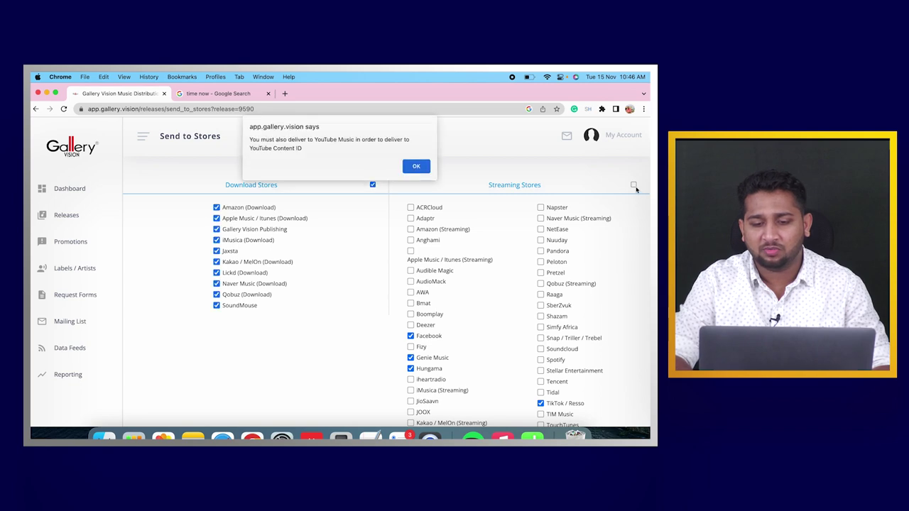
click(413, 168)
Look over the complete store selection and send the Kombu Kulukki release to the selected stores.
scroll(382, 291, down, 4)
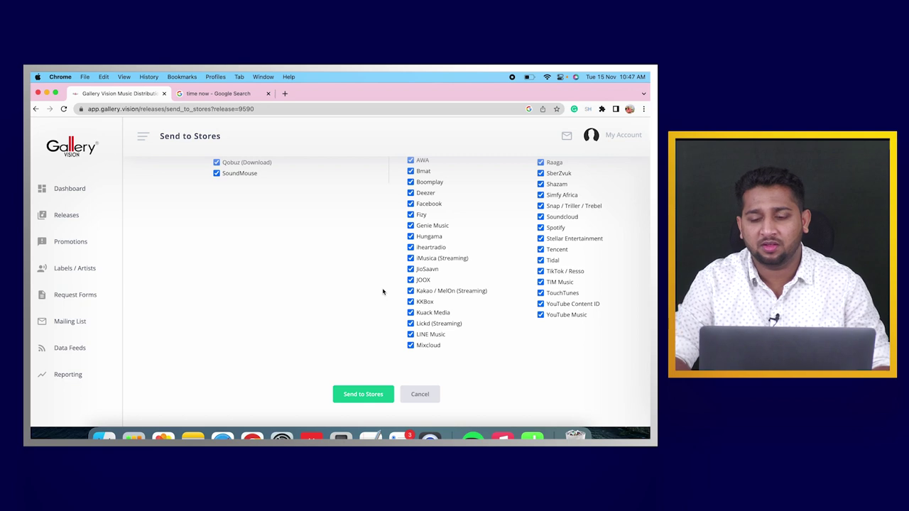
scroll(495, 290, up, 5)
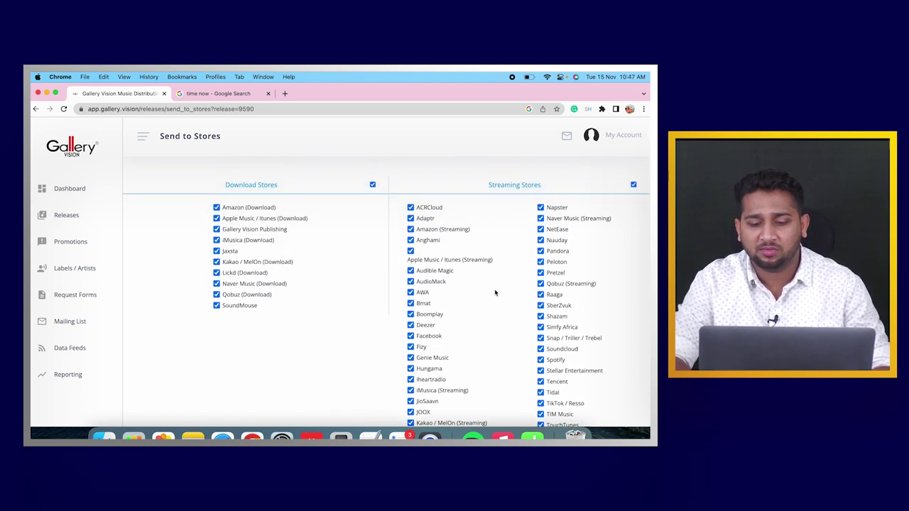
scroll(490, 355, down, 4)
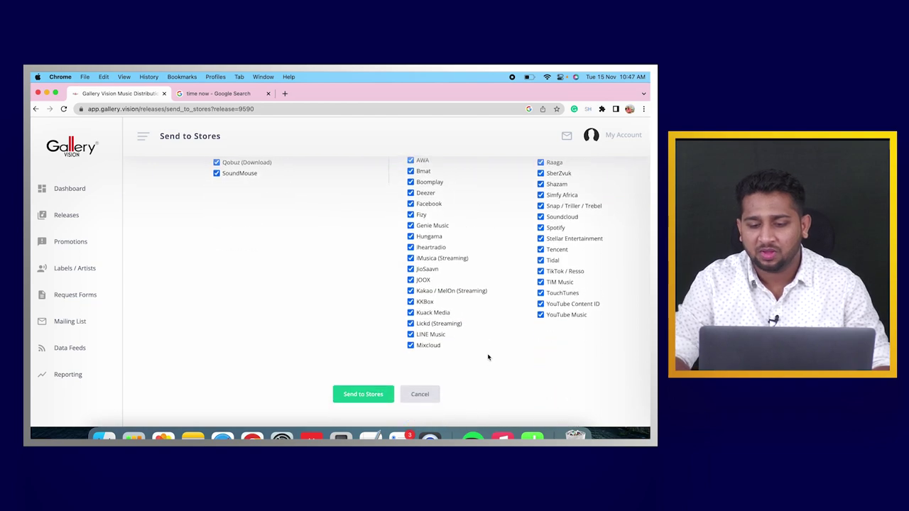
scroll(441, 228, up, 3)
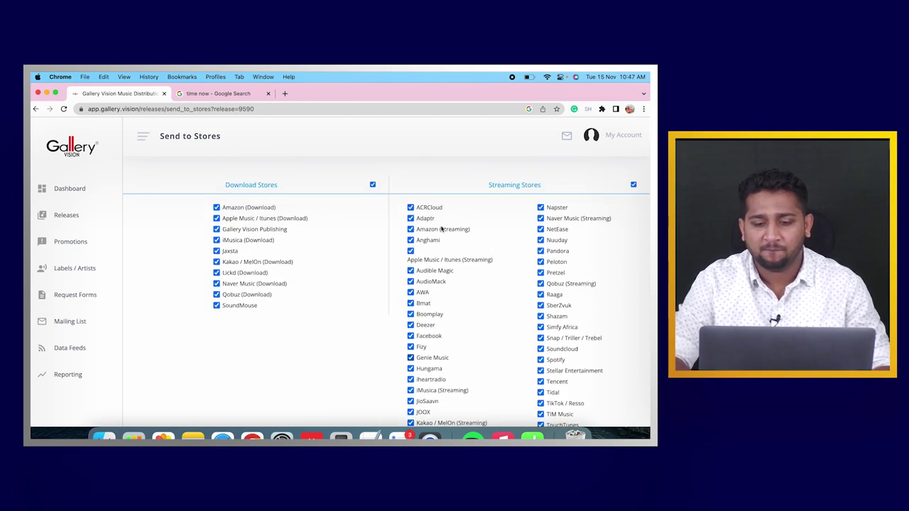
scroll(441, 228, down, 4)
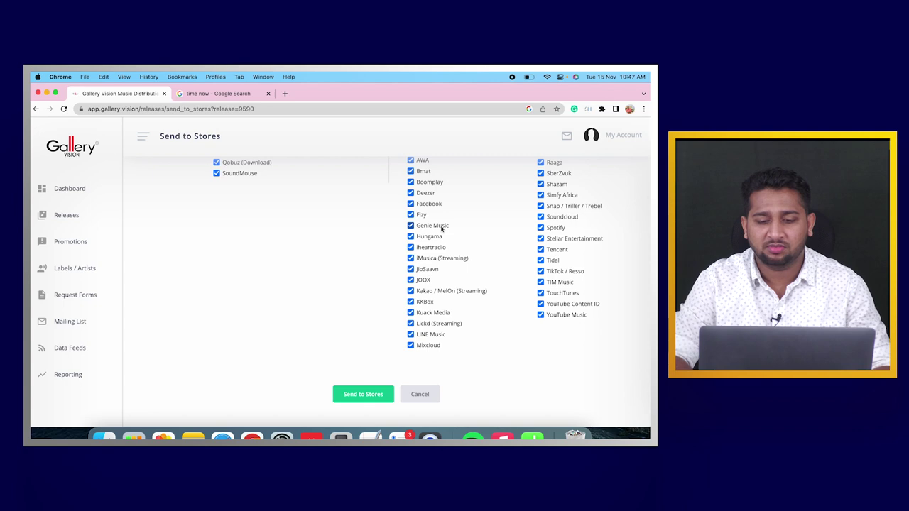
scroll(440, 229, up, 4)
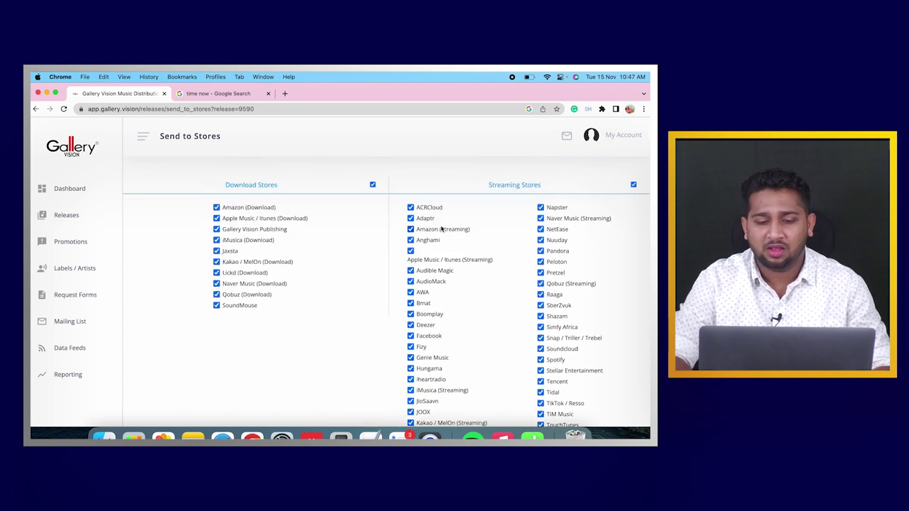
scroll(440, 229, down, 5)
click(358, 401)
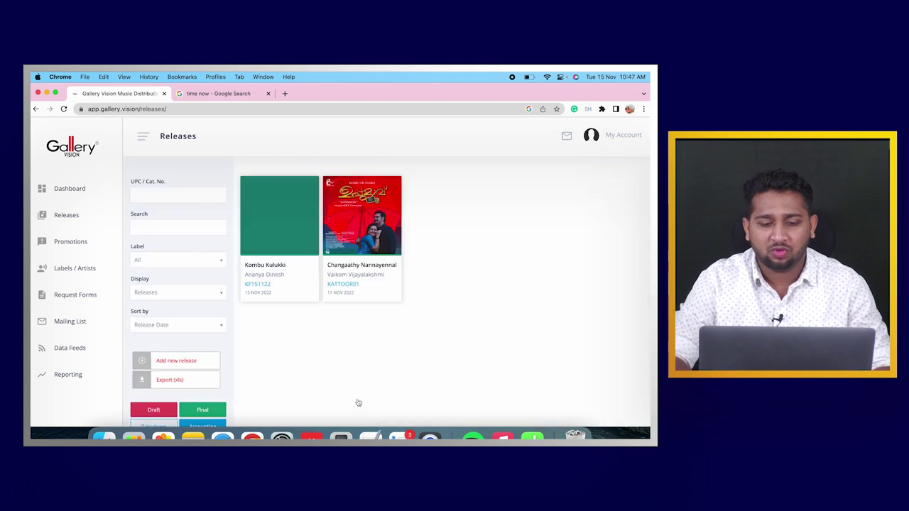
View the Kombu Kulukki release and open its deliveries.
click(276, 192)
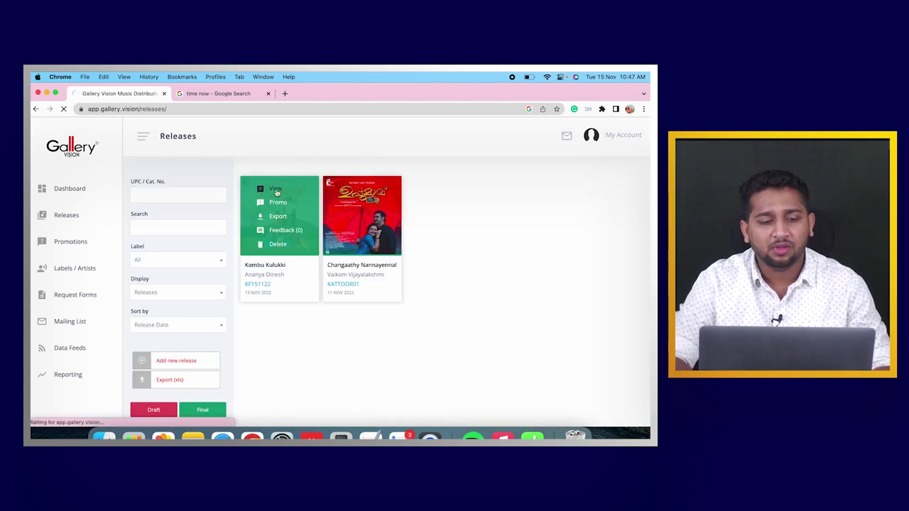
scroll(178, 289, down, 3)
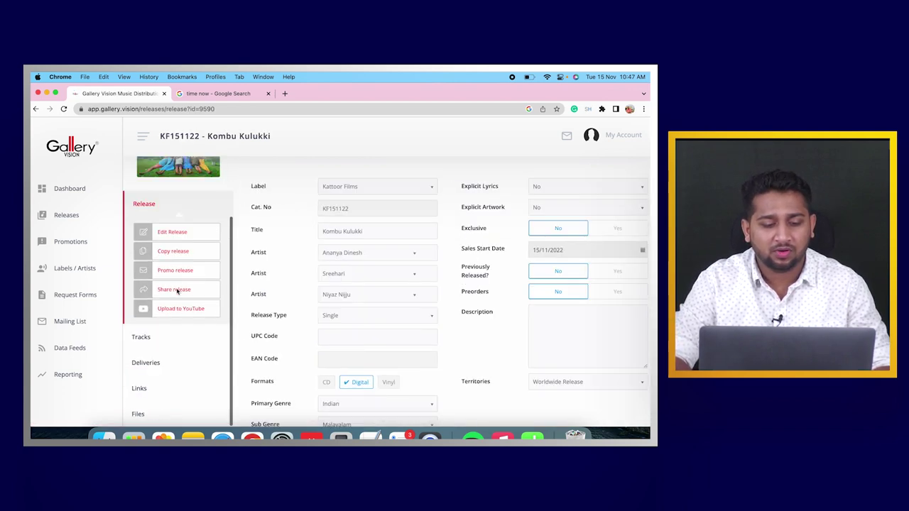
click(147, 363)
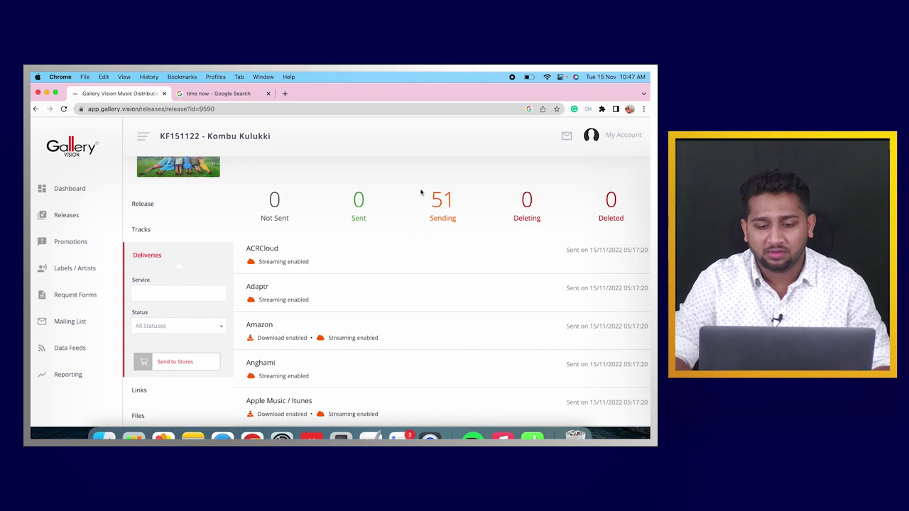
Examine the delivery list store by store and the Sent, Sending and Deleting totals for the release.
scroll(386, 291, down, 10)
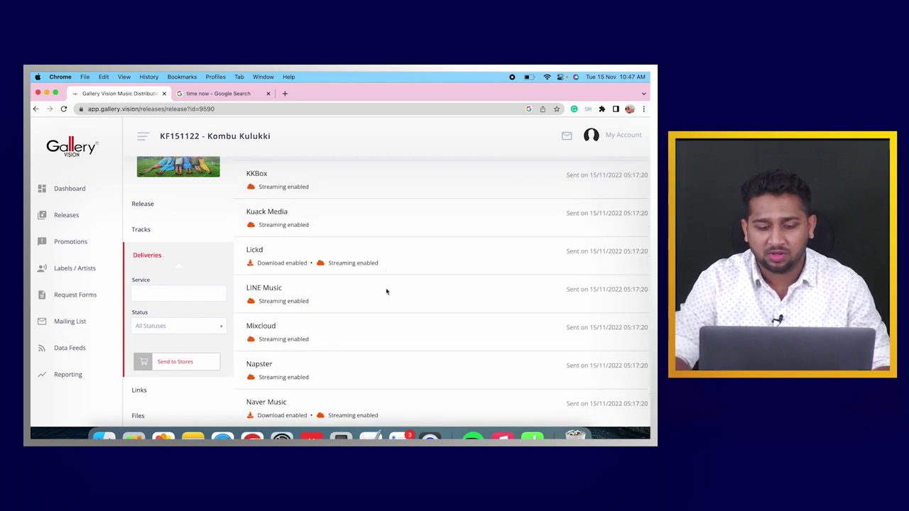
scroll(386, 291, down, 10)
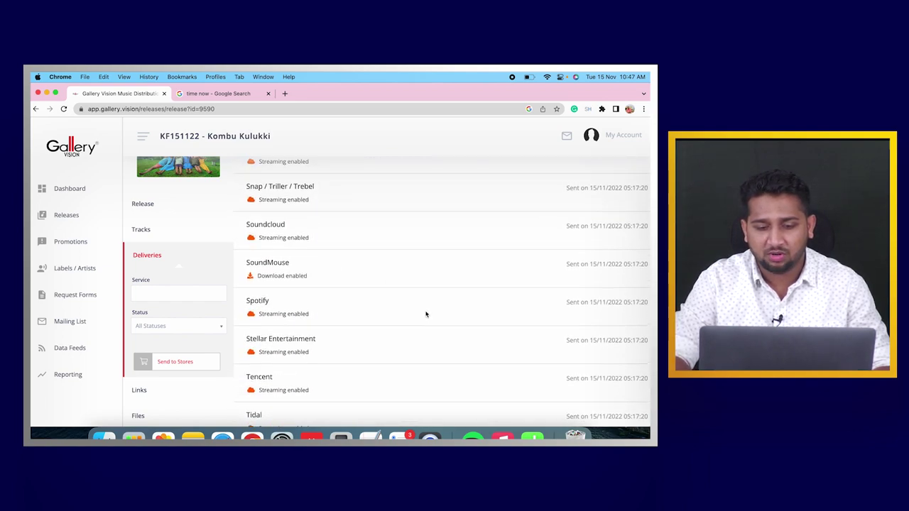
scroll(426, 314, up, 20)
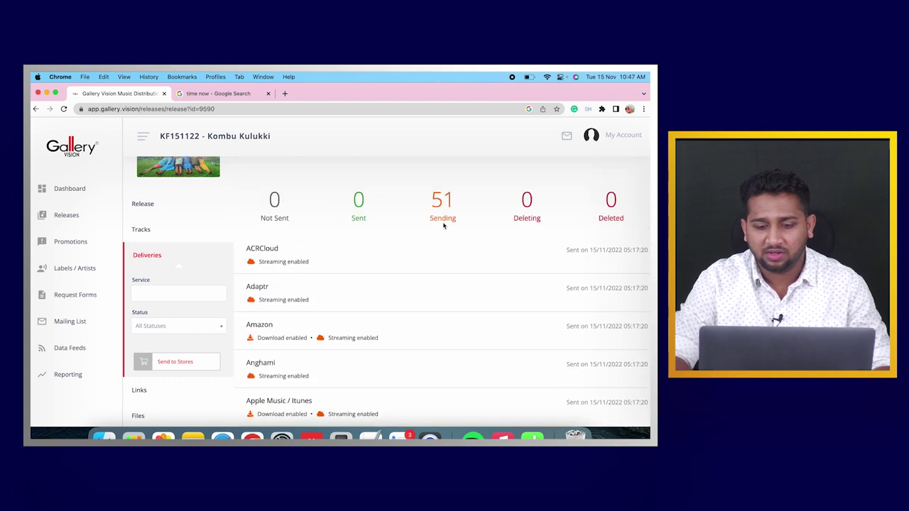
double_click(443, 220)
double_click(355, 218)
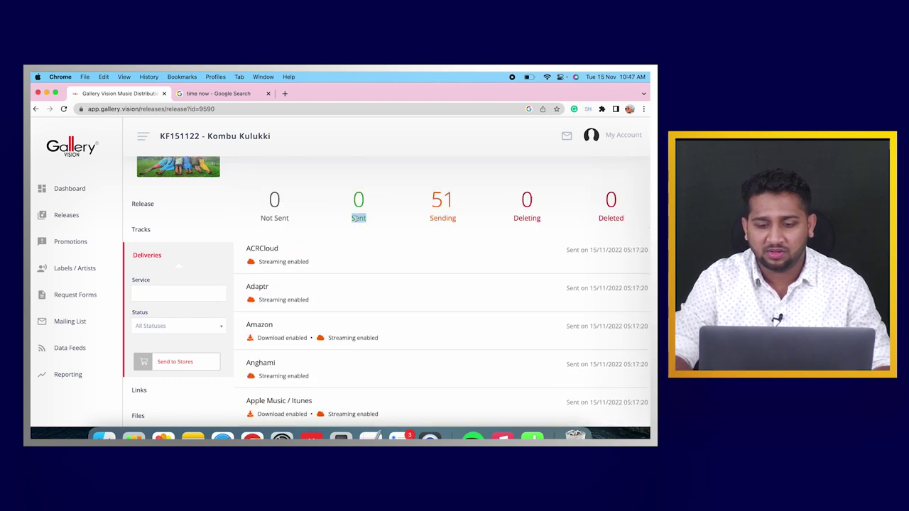
click(355, 219)
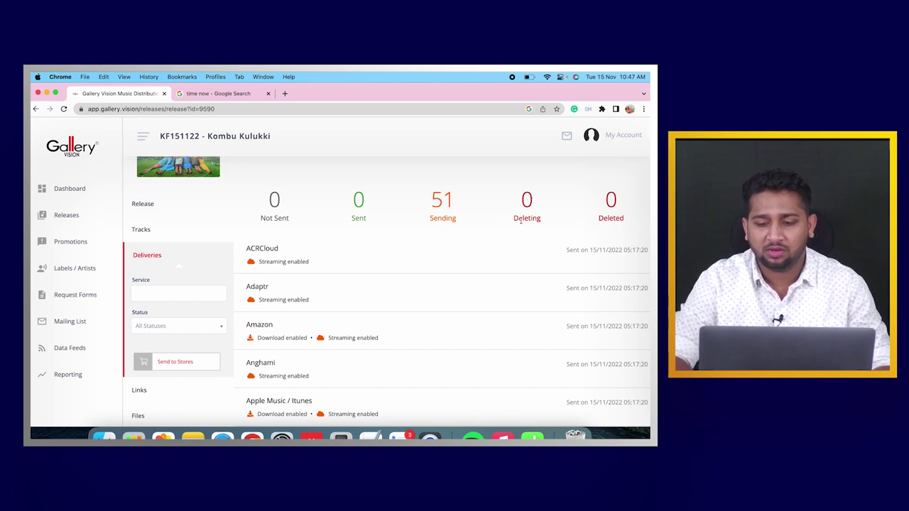
scroll(446, 305, down, 15)
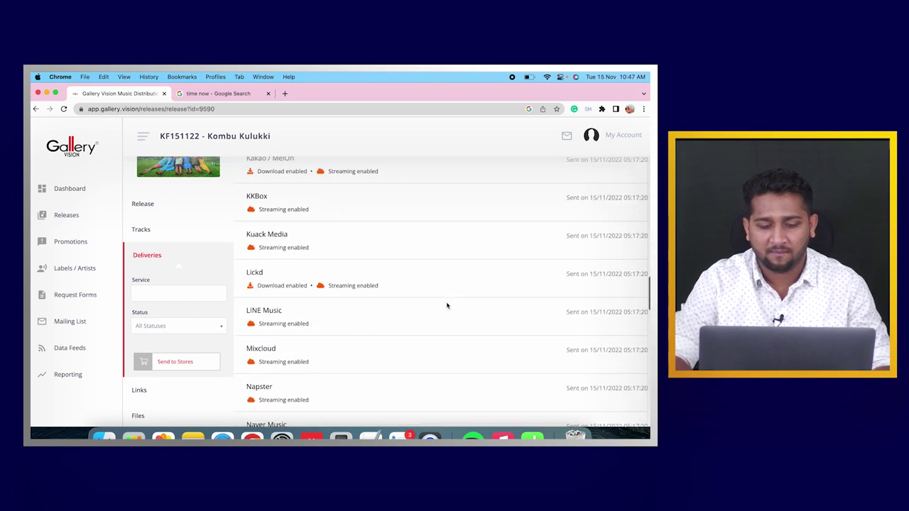
scroll(446, 305, up, 20)
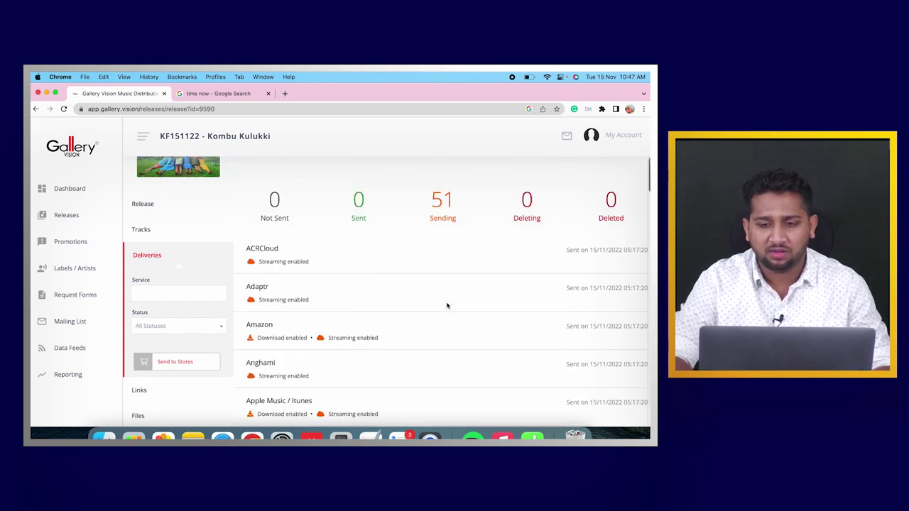
Switch to the Google "time now" results and refresh them to check the current time.
click(198, 97)
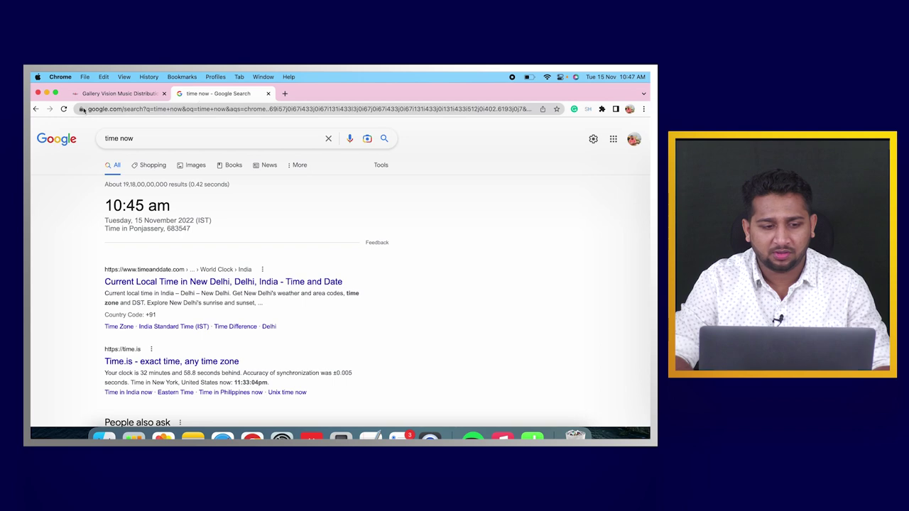
click(64, 109)
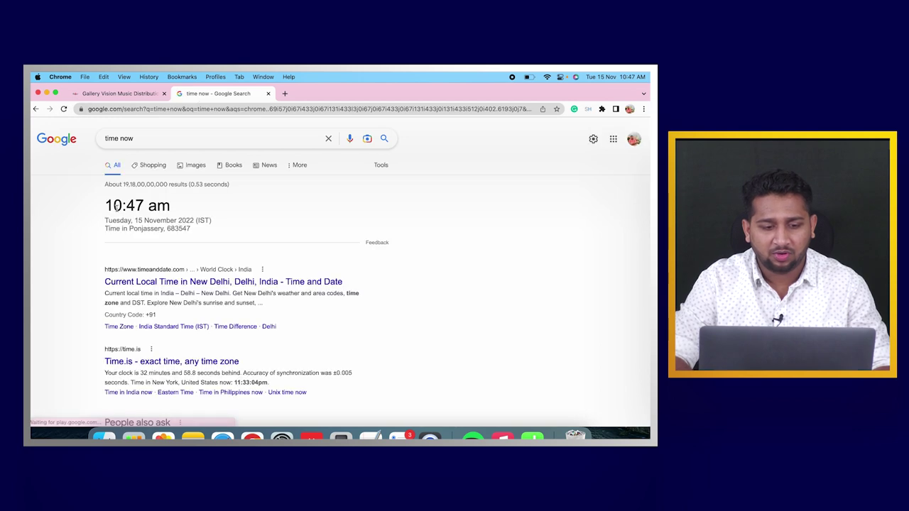
drag(112, 206, 142, 204)
click(179, 205)
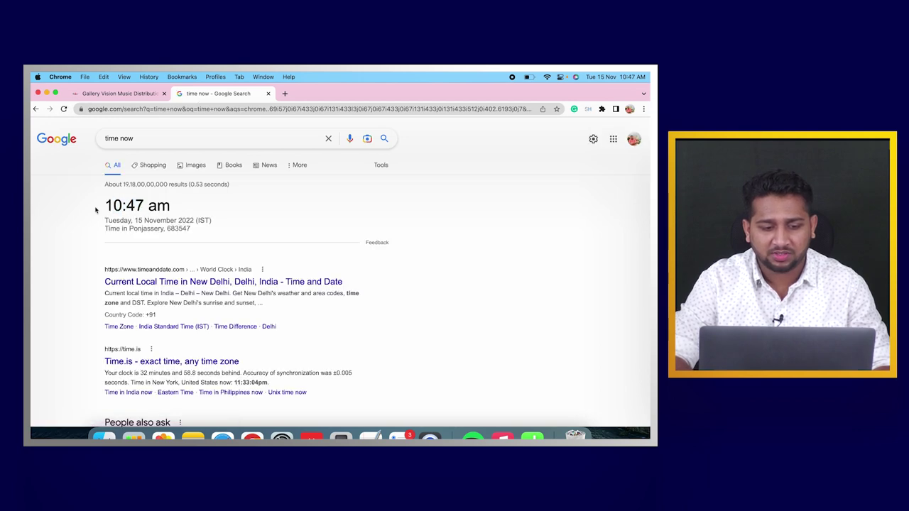
click(64, 109)
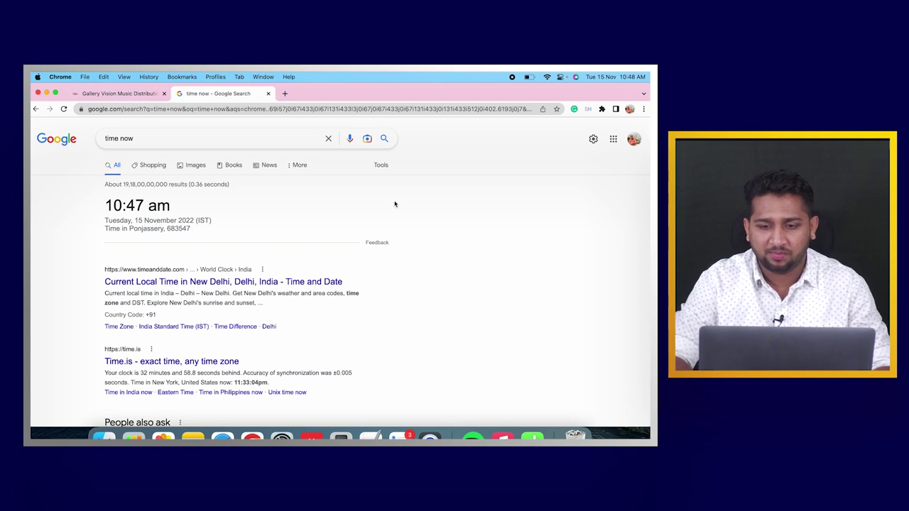
Switch back to Gallery Vision, reload the Kombu Kulukki release and open its deliveries.
click(139, 93)
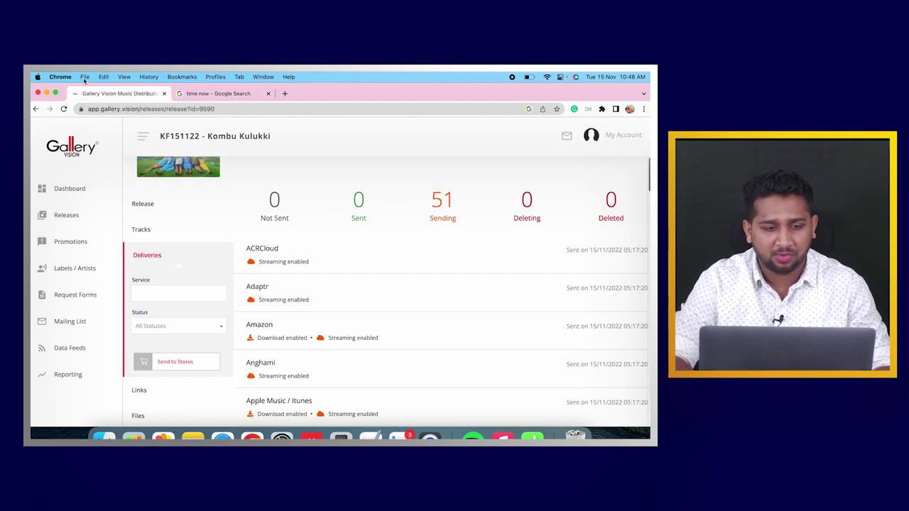
click(63, 108)
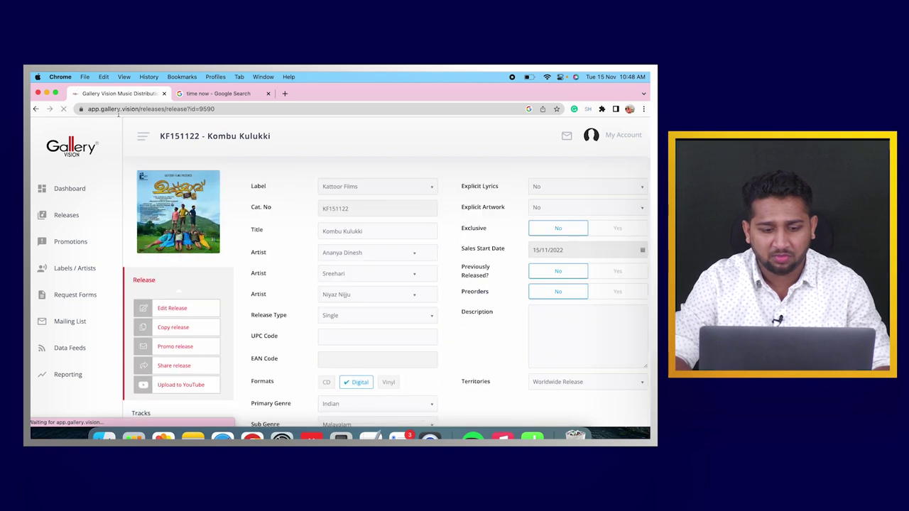
scroll(183, 270, down, 3)
click(150, 362)
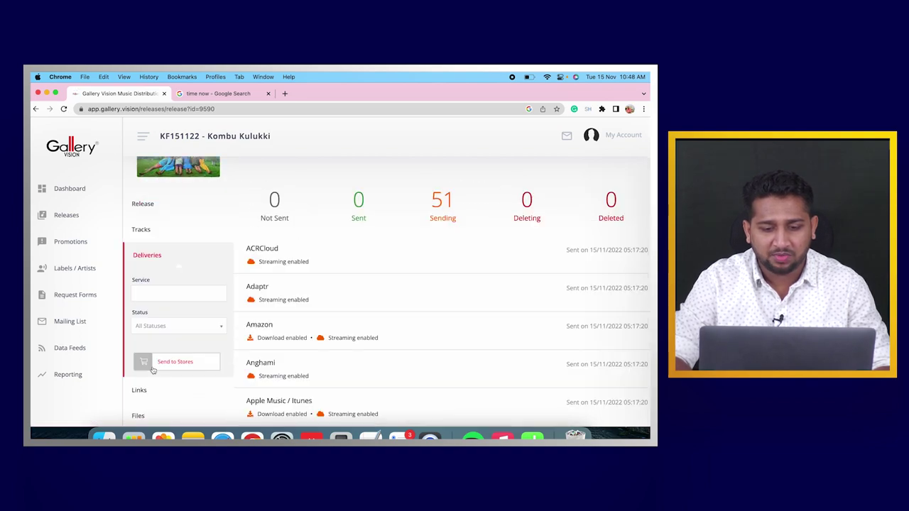
Review the delivery totals, particularly Sending, and look through the store list for the send times.
scroll(381, 331, down, 3)
scroll(381, 331, up, 3)
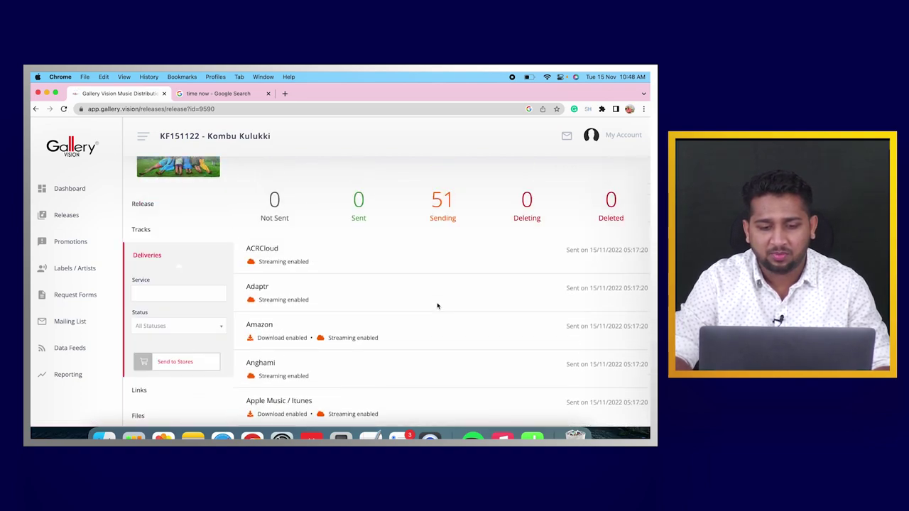
scroll(174, 246, up, 3)
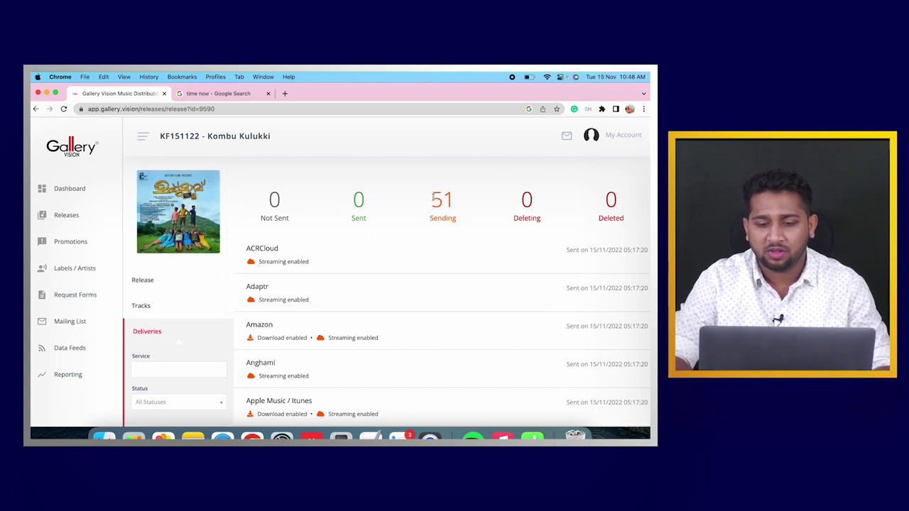
drag(432, 196, 457, 196)
click(468, 205)
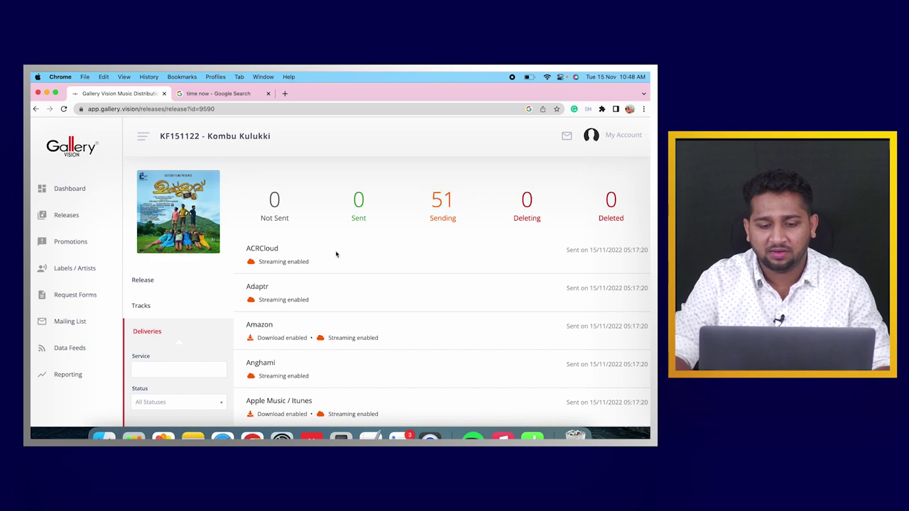
scroll(336, 255, down, 15)
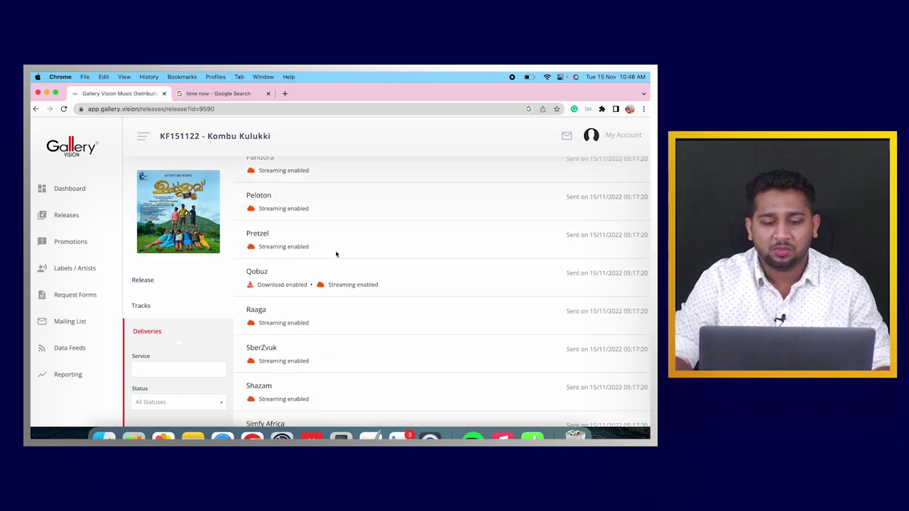
scroll(336, 254, up, 15)
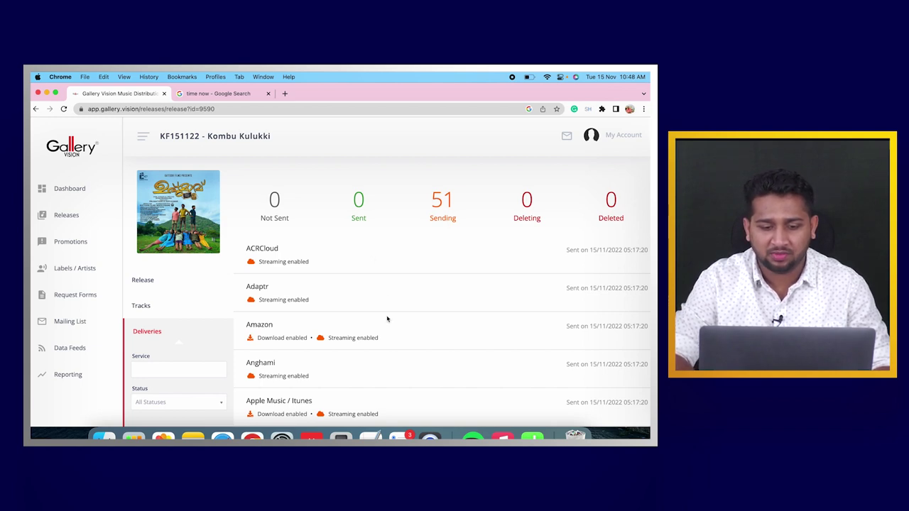
scroll(400, 341, down, 10)
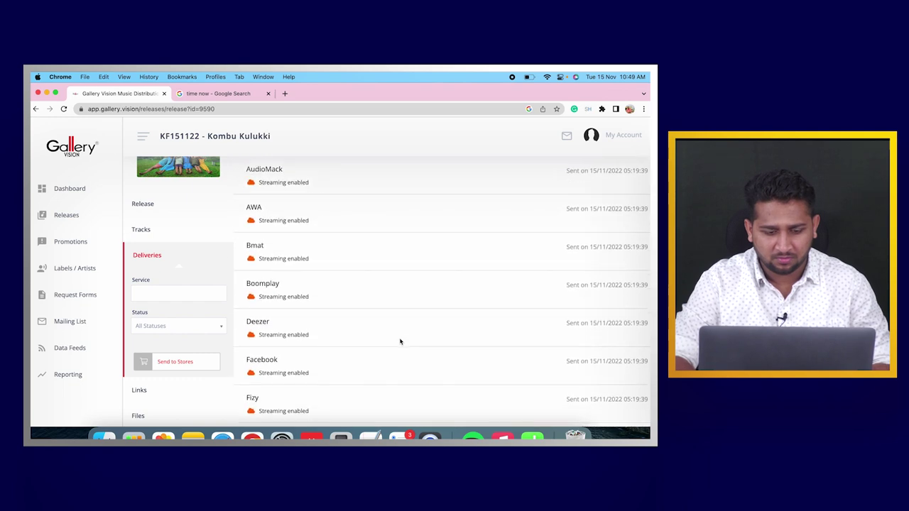
scroll(399, 341, up, 10)
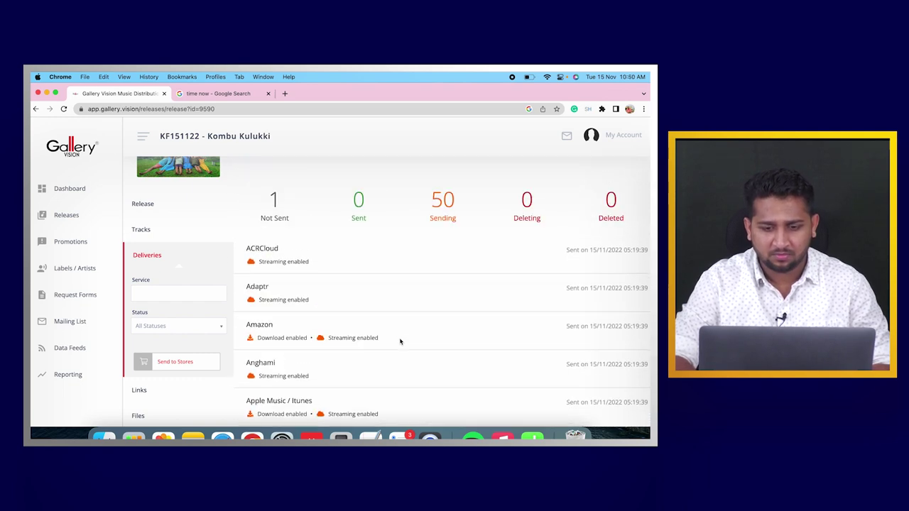
Switch to the Google "time now" results and refresh them to compare the current time with the delivery times.
click(217, 93)
click(64, 109)
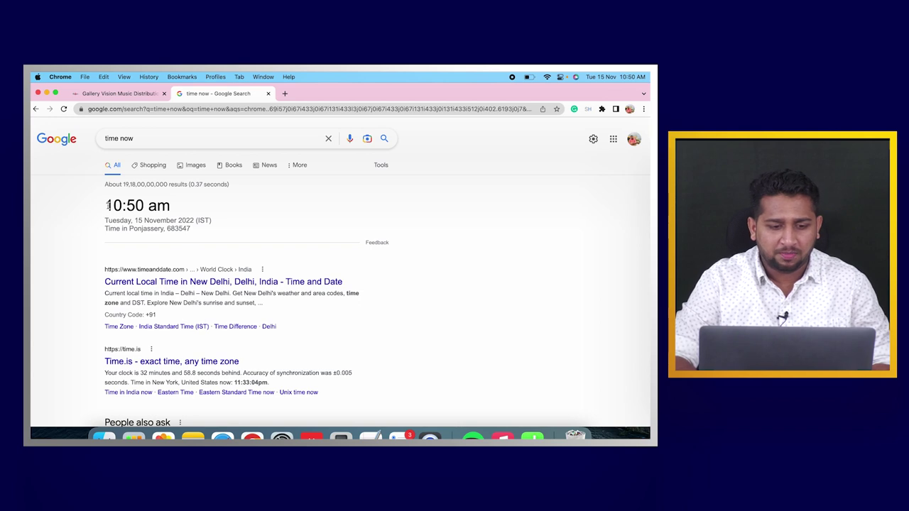
key(super+r)
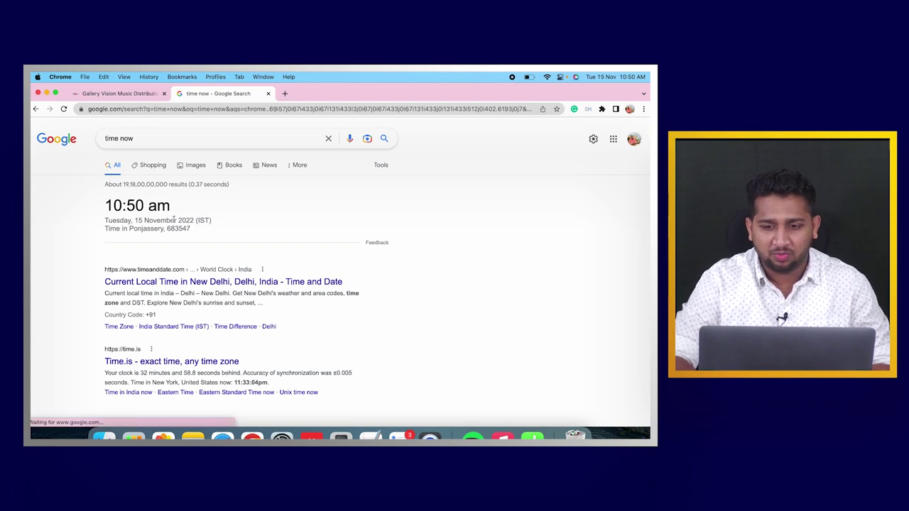
Go back to Gallery Vision, refresh the Kombu Kulukki release page and display its updated deliveries.
click(112, 95)
click(63, 108)
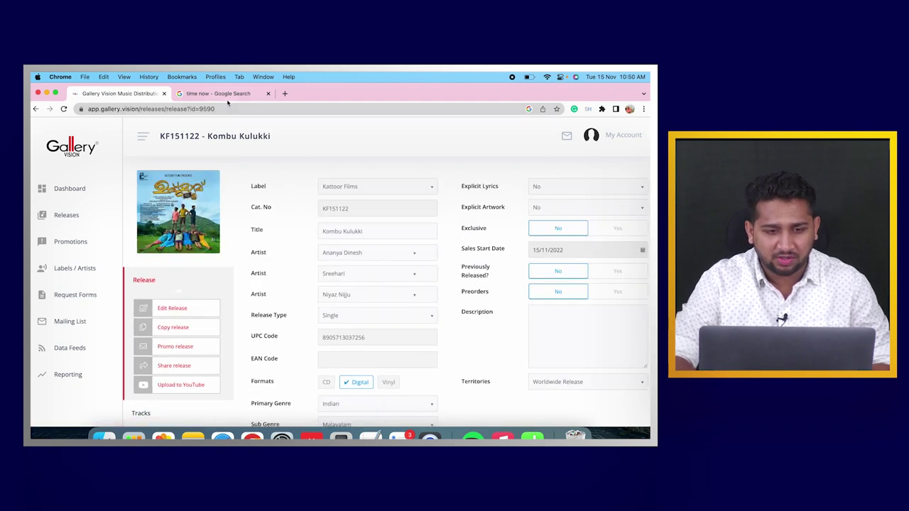
click(174, 361)
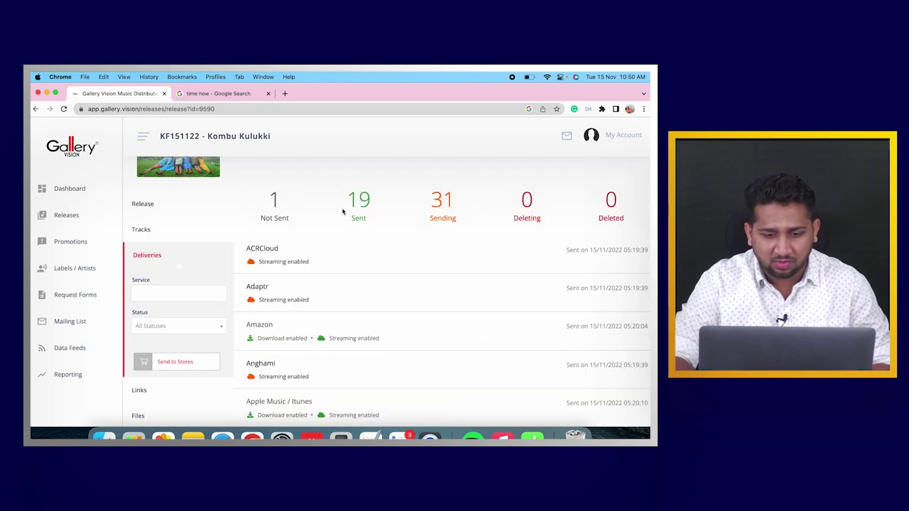
Examine the delivery status of each store from ACRCloud down to YouTube Music, then return to the totals.
scroll(306, 296, down, 2)
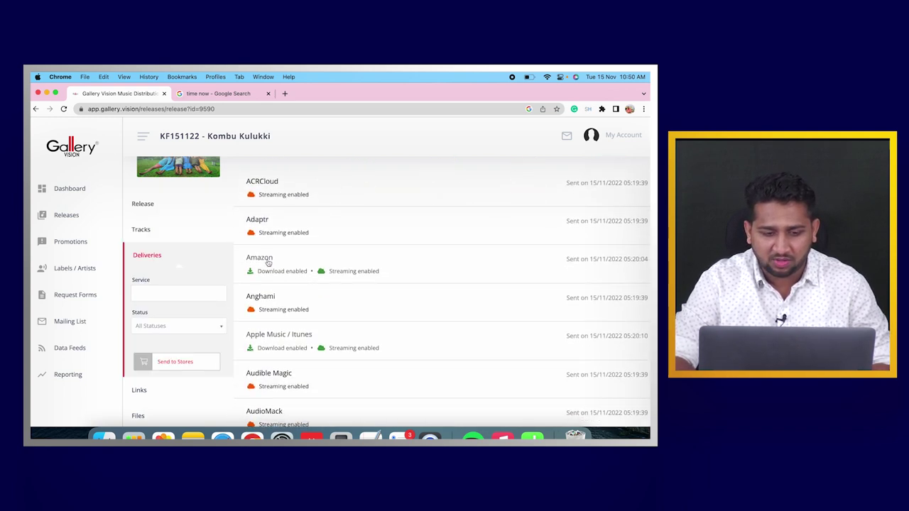
scroll(285, 266, down, 2)
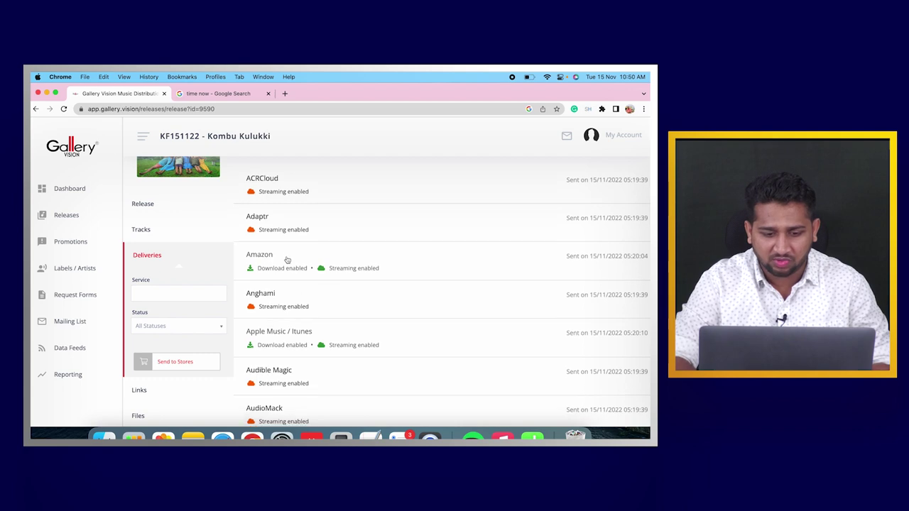
scroll(286, 278, down, 8)
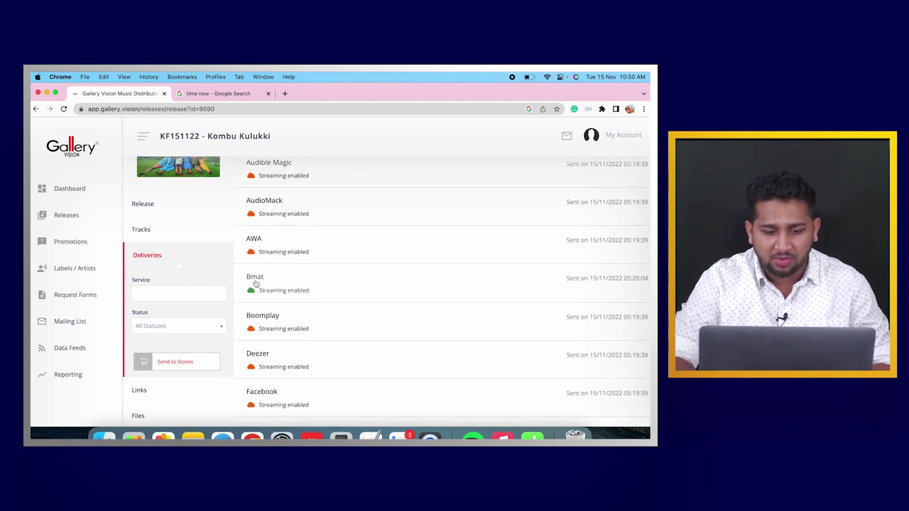
scroll(288, 294, down, 2)
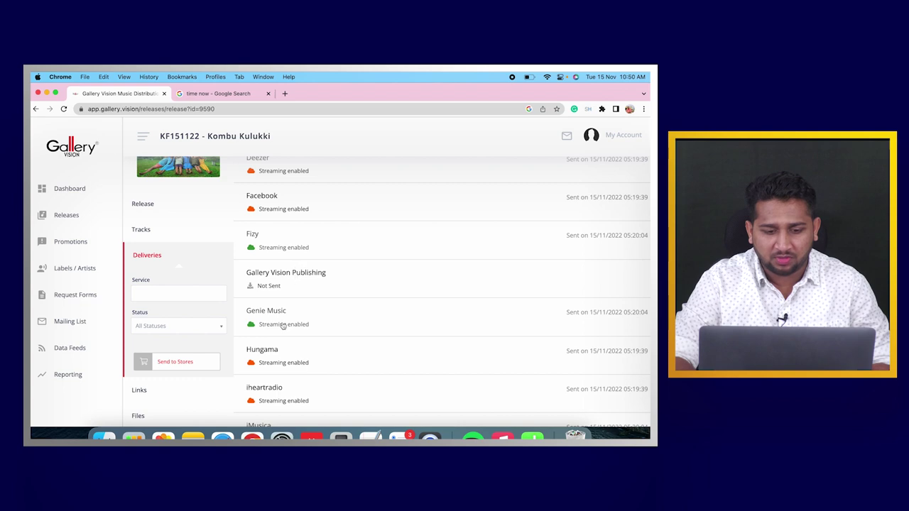
scroll(284, 324, down, 8)
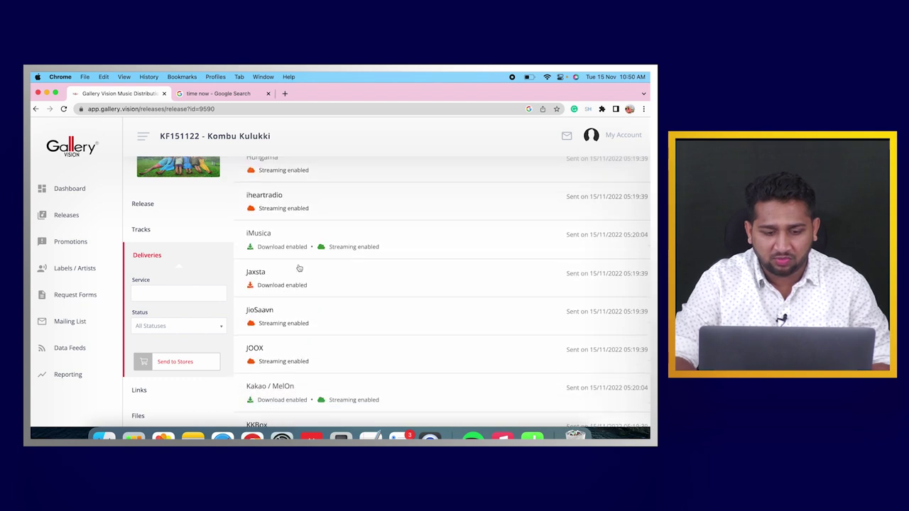
scroll(294, 296, down, 2)
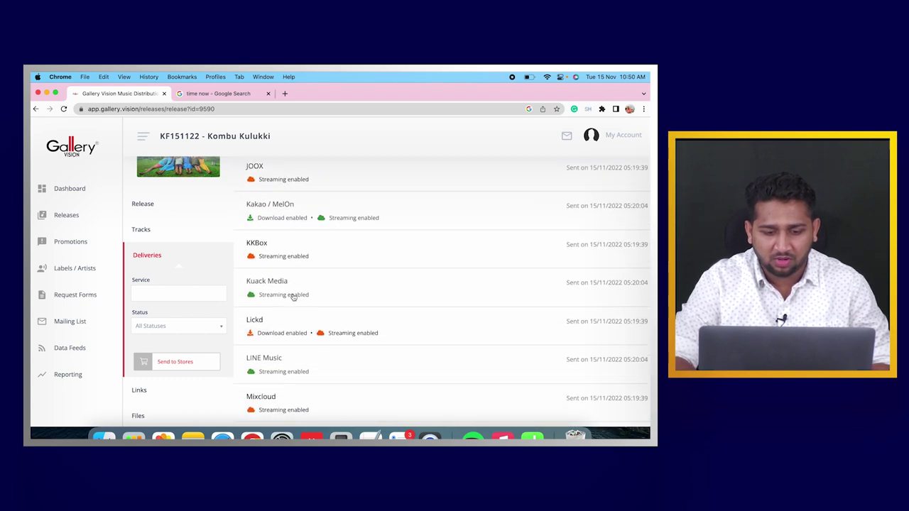
scroll(294, 297, down, 2)
scroll(293, 297, down, 10)
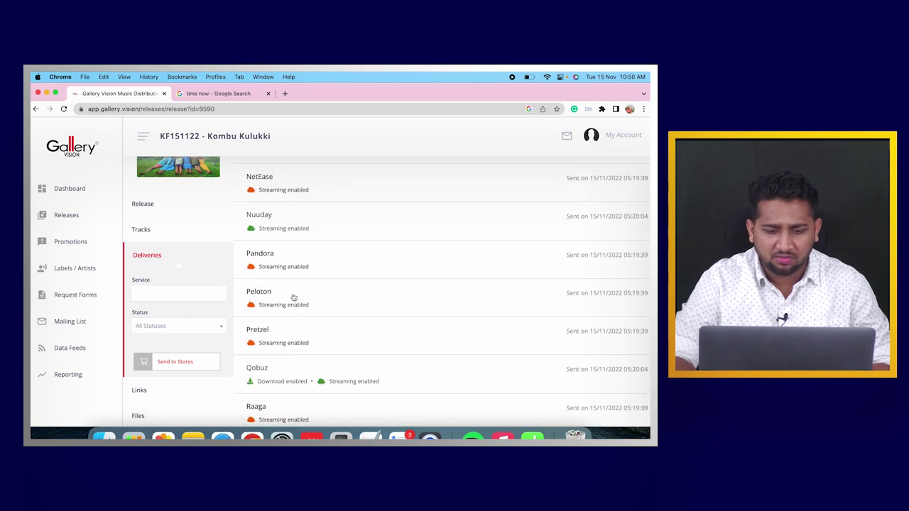
scroll(294, 296, down, 3)
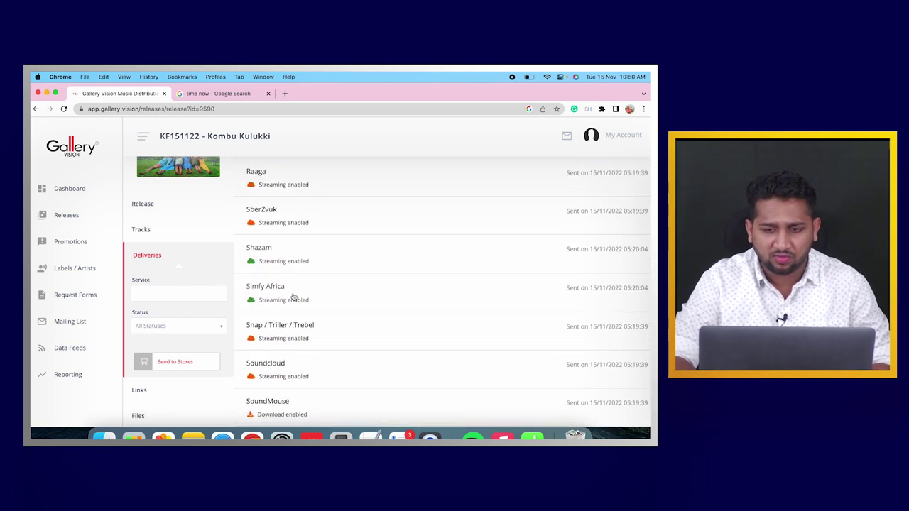
scroll(293, 296, down, 9)
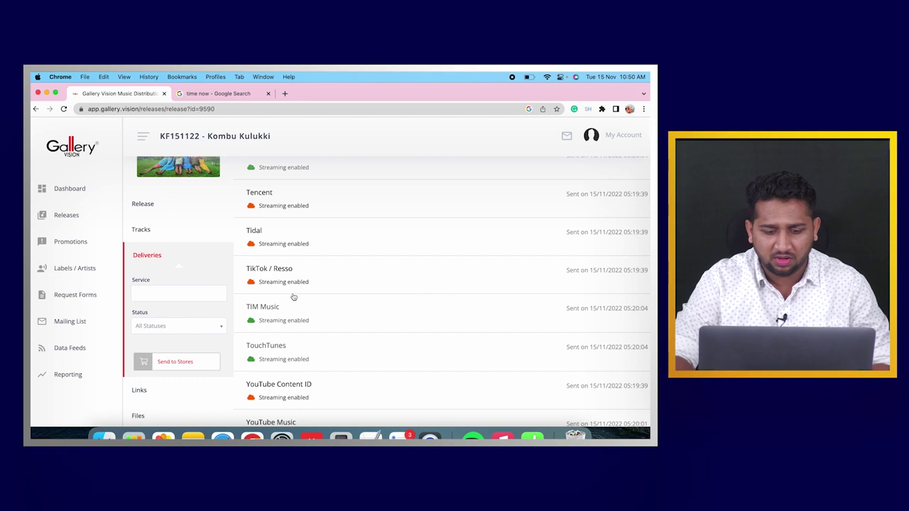
scroll(293, 296, up, 20)
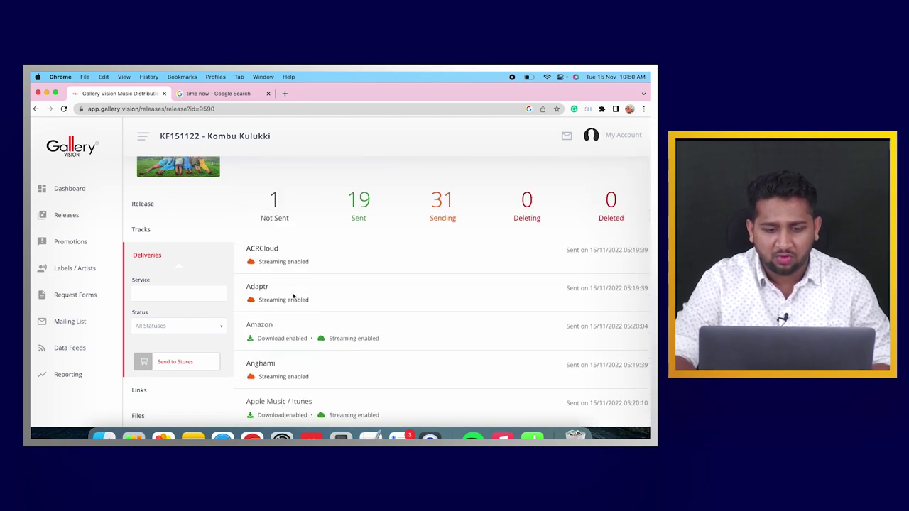
Compare the Sent and Sending totals in the delivery summary of the release.
double_click(357, 205)
click(406, 205)
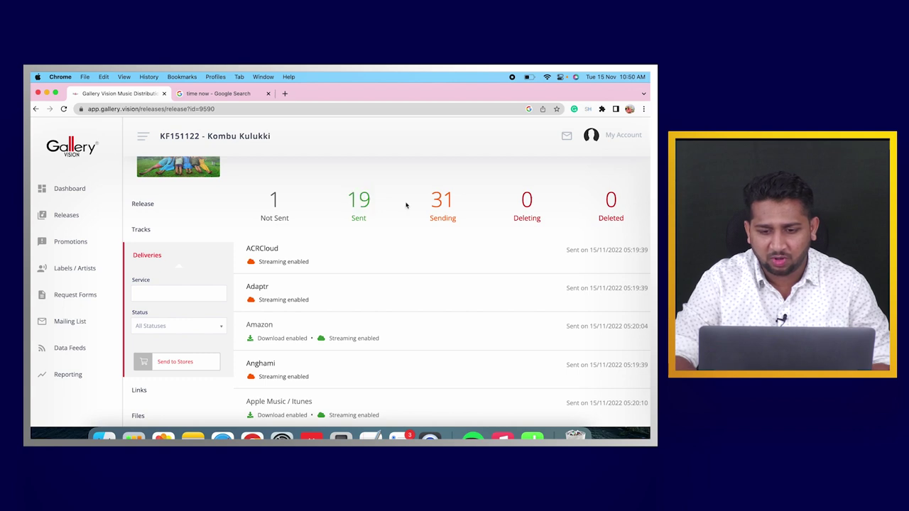
drag(431, 200, 473, 195)
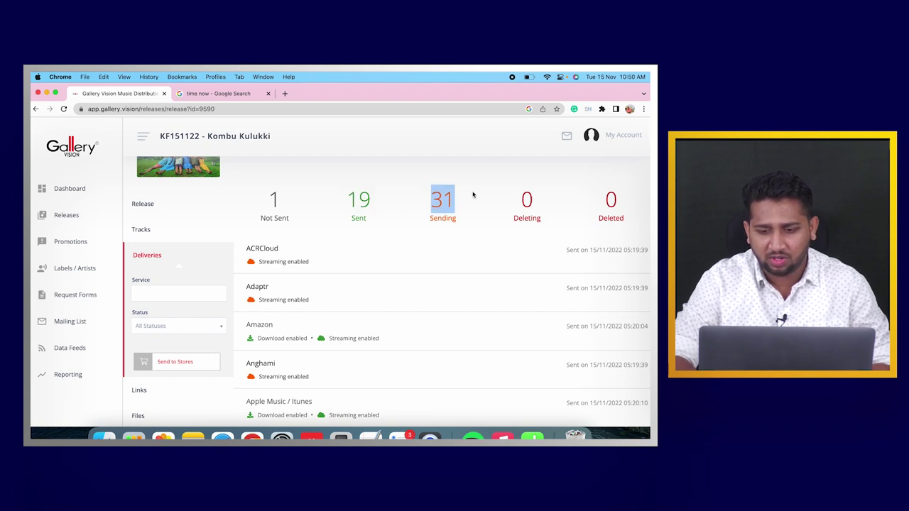
click(472, 195)
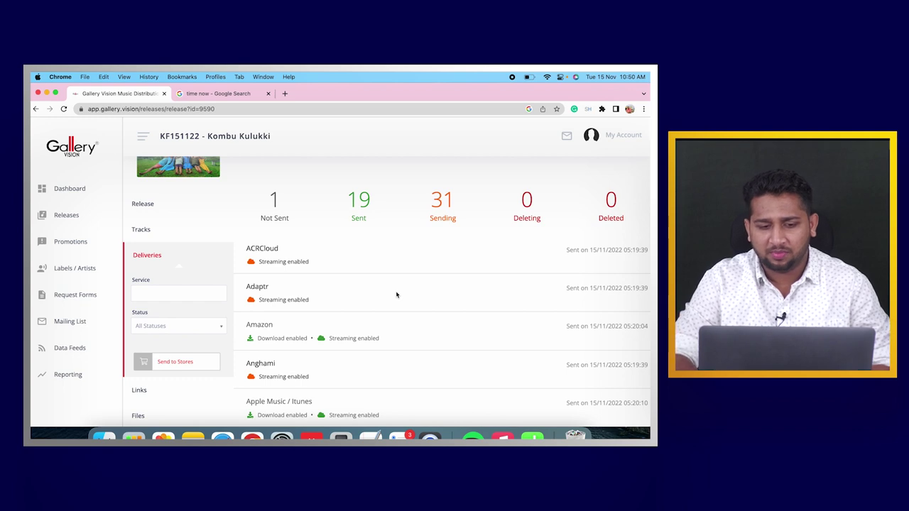
scroll(396, 295, down, 2)
scroll(396, 295, up, 2)
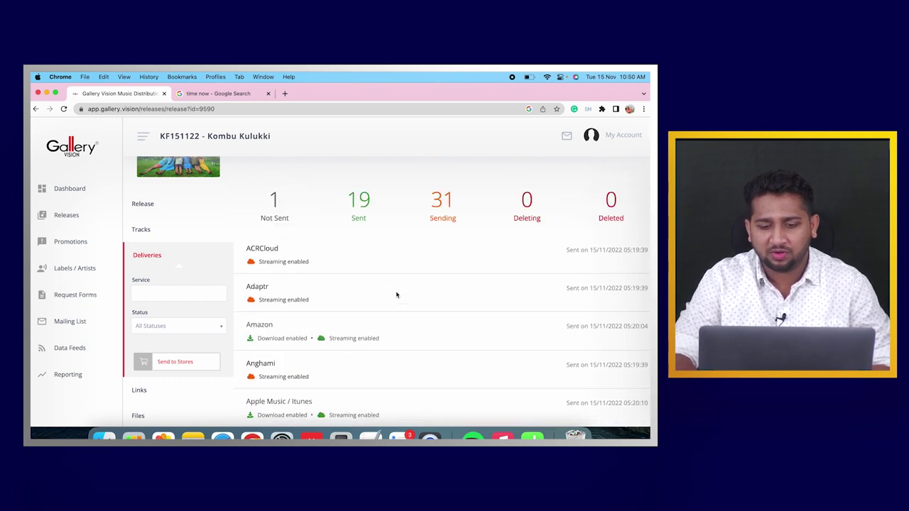
Reload the Kombu Kulukki release once more and reopen its deliveries.
click(63, 109)
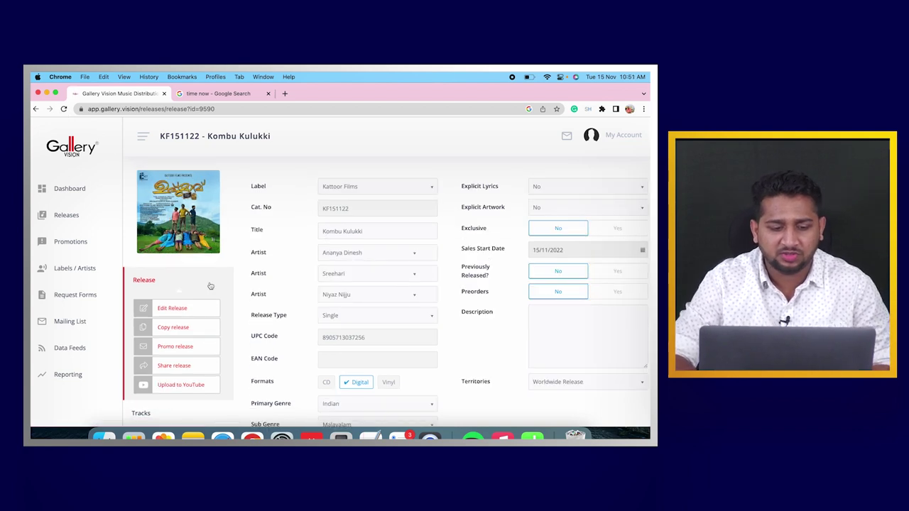
scroll(211, 286, down, 2)
click(146, 362)
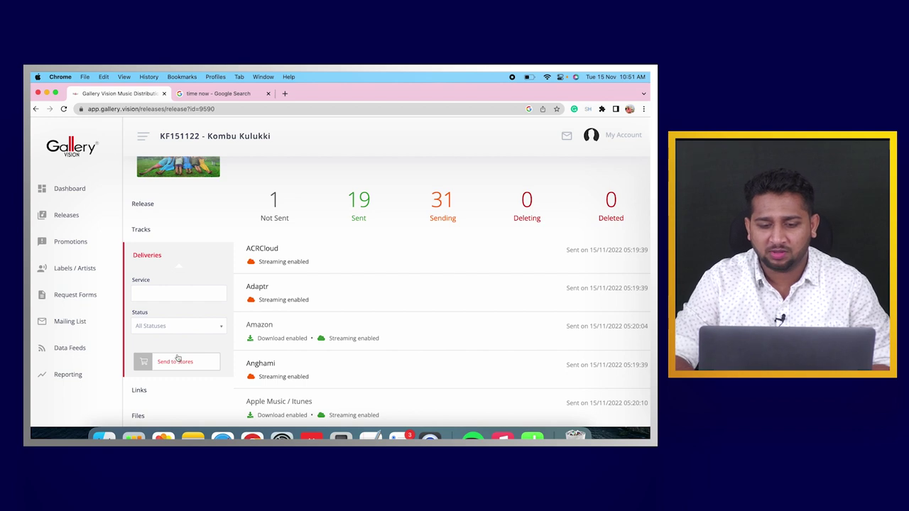
Recheck the store list, including Facebook, TikTok / Resso and YouTube Content ID, and the delivery totals for status changes.
scroll(377, 298, down, 5)
scroll(376, 298, down, 12)
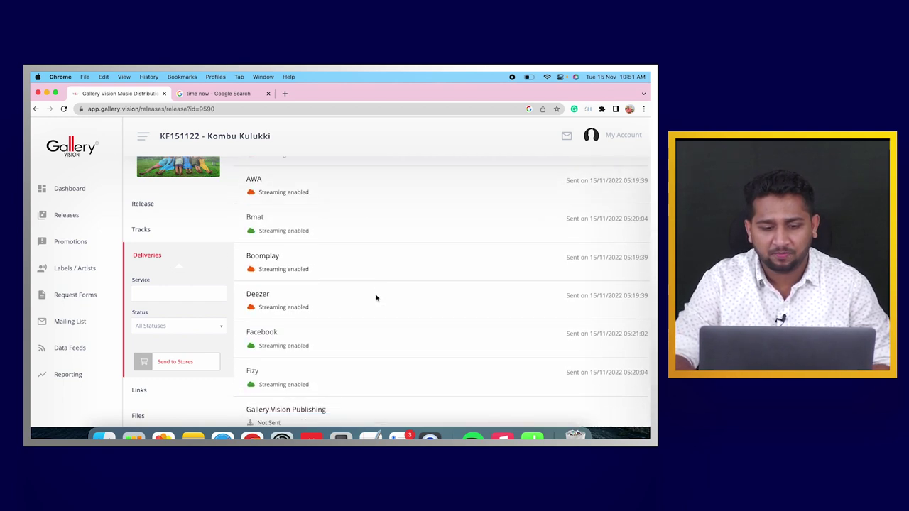
scroll(376, 298, down, 15)
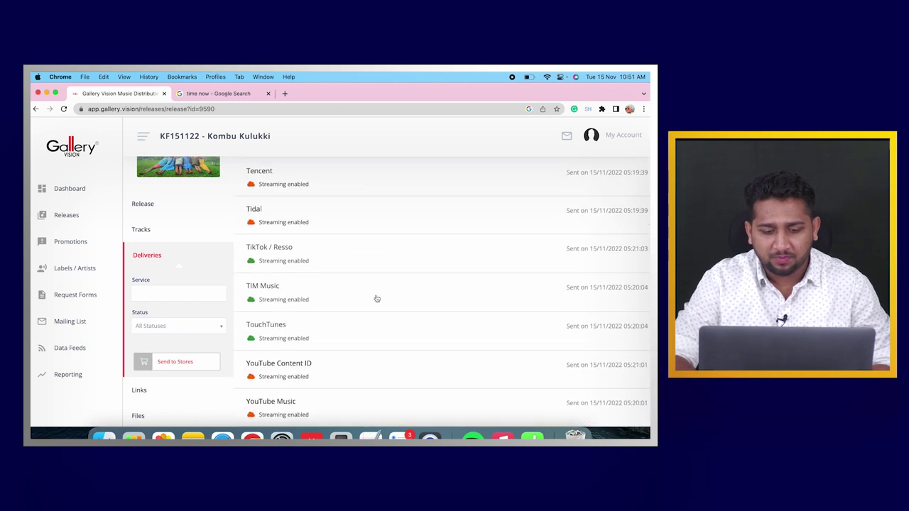
scroll(376, 298, up, 3)
scroll(345, 329, down, 3)
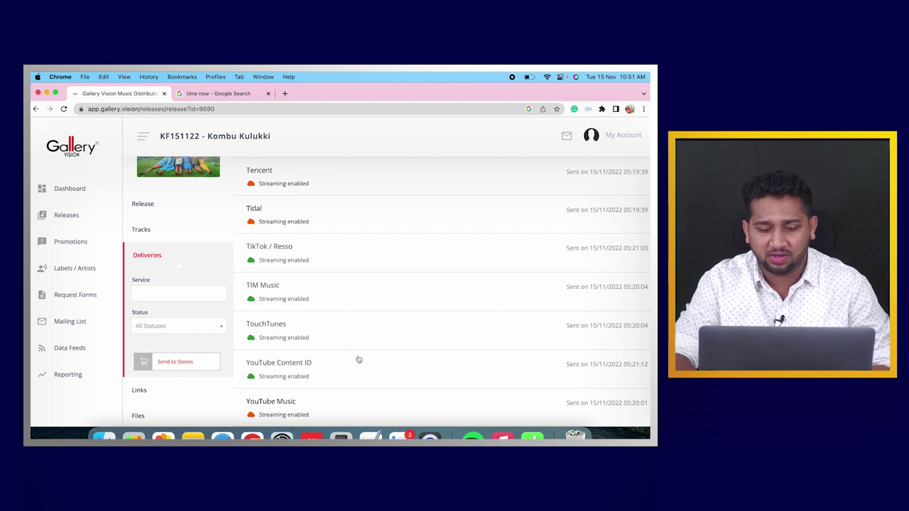
scroll(358, 359, up, 15)
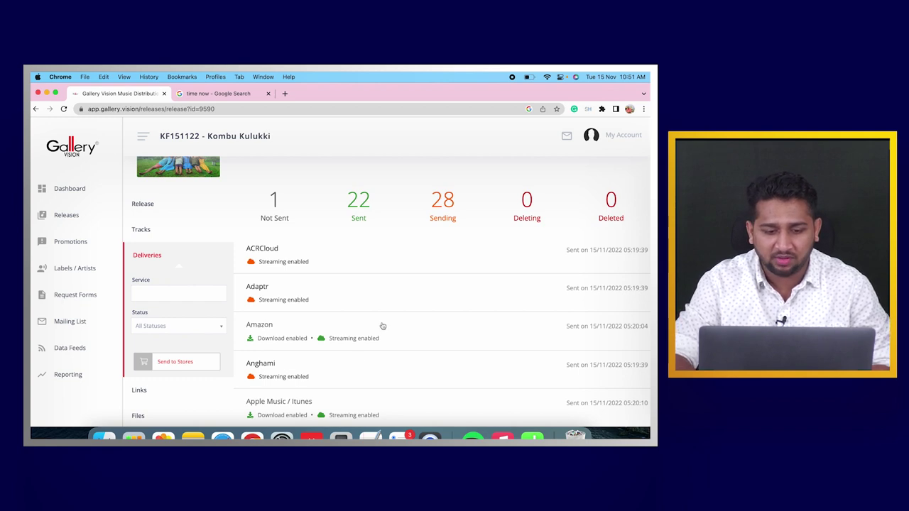
scroll(368, 275, down, 3)
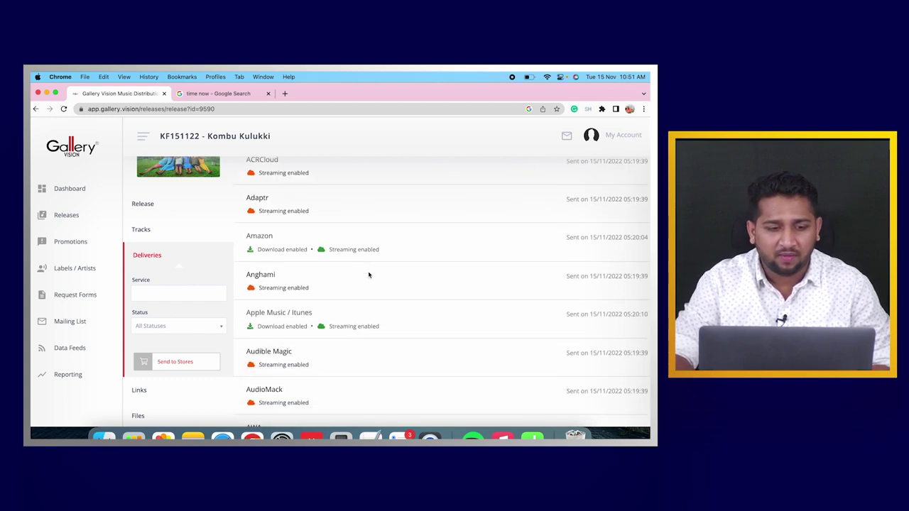
Reload the Kombu Kulukki release, reopen its deliveries and review the store statuses from YouTube Music back up to Gallery Vision Publishing.
click(63, 109)
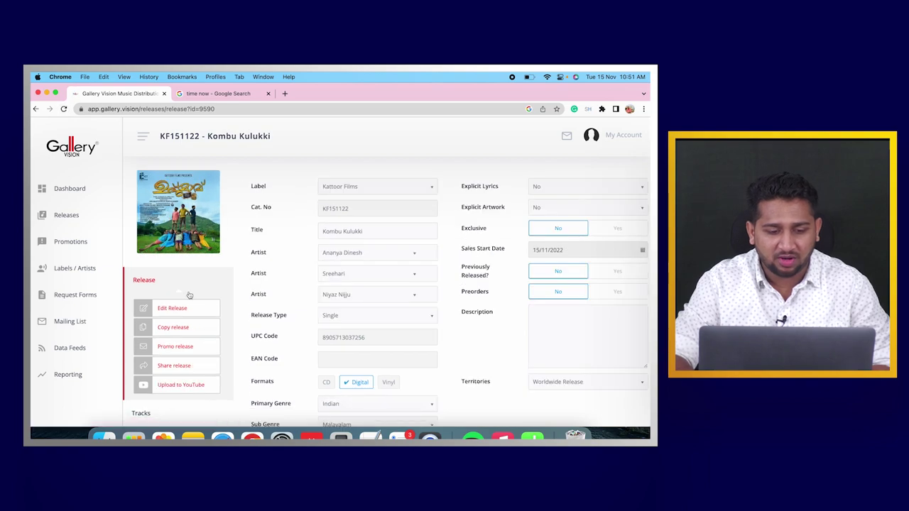
click(159, 360)
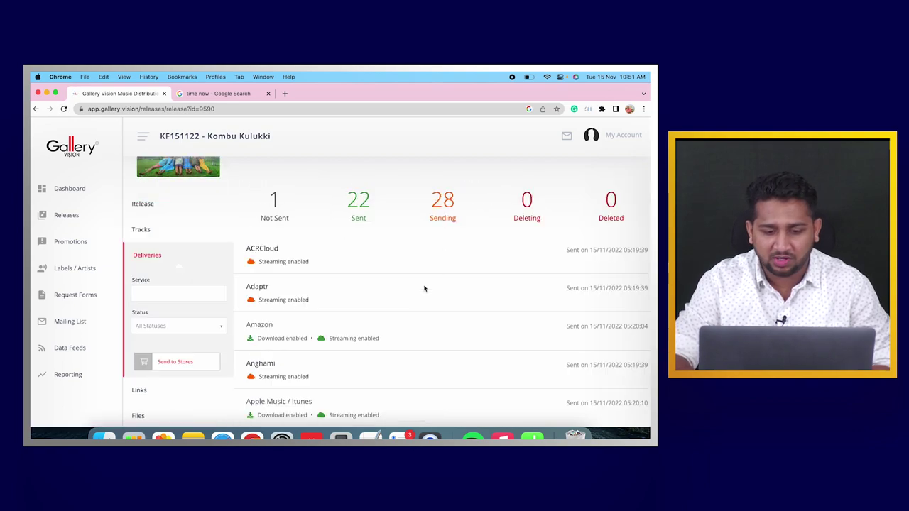
scroll(419, 291, down, 20)
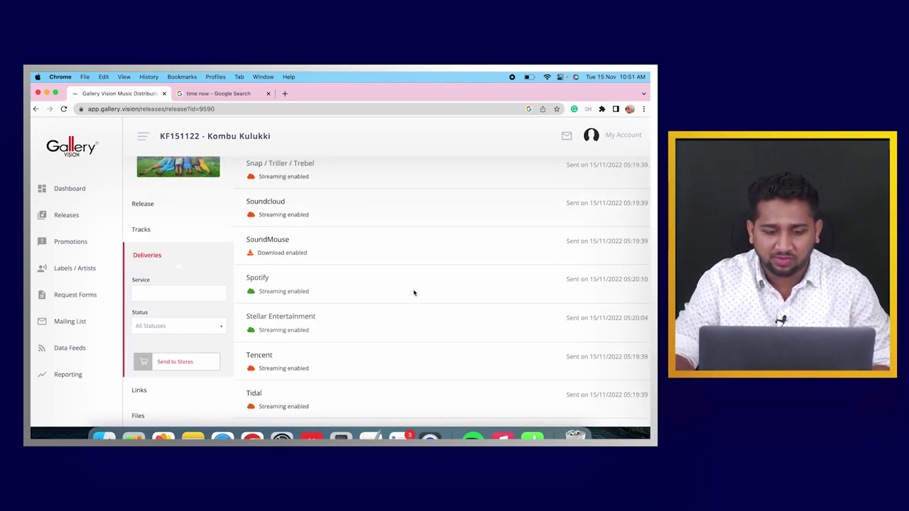
scroll(414, 291, down, 5)
scroll(311, 260, up, 10)
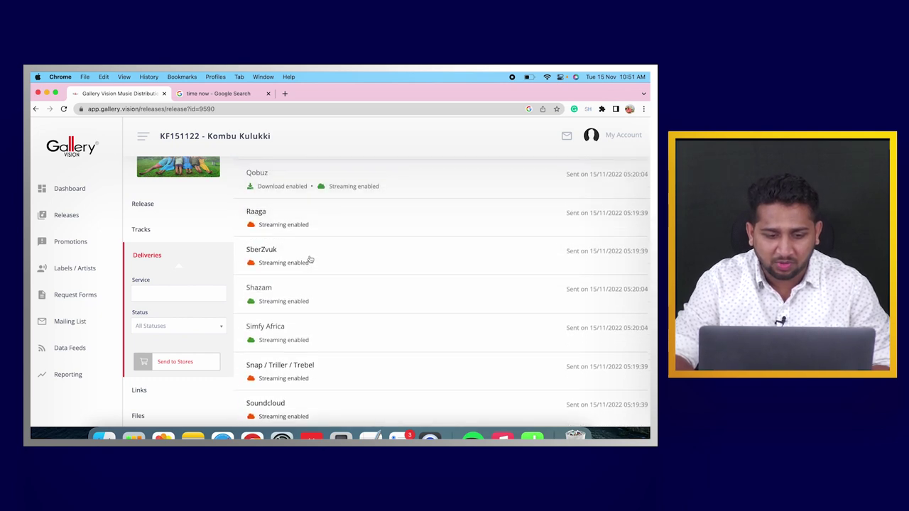
scroll(311, 260, up, 10)
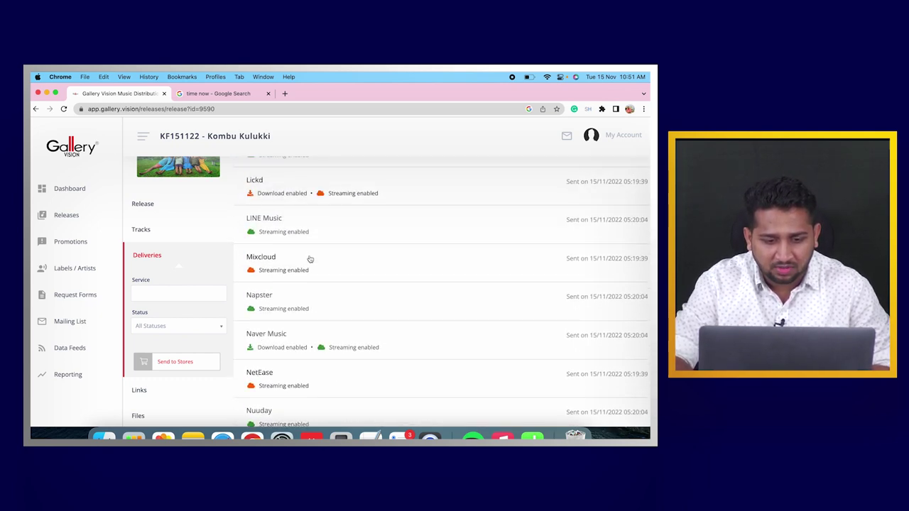
scroll(310, 260, up, 8)
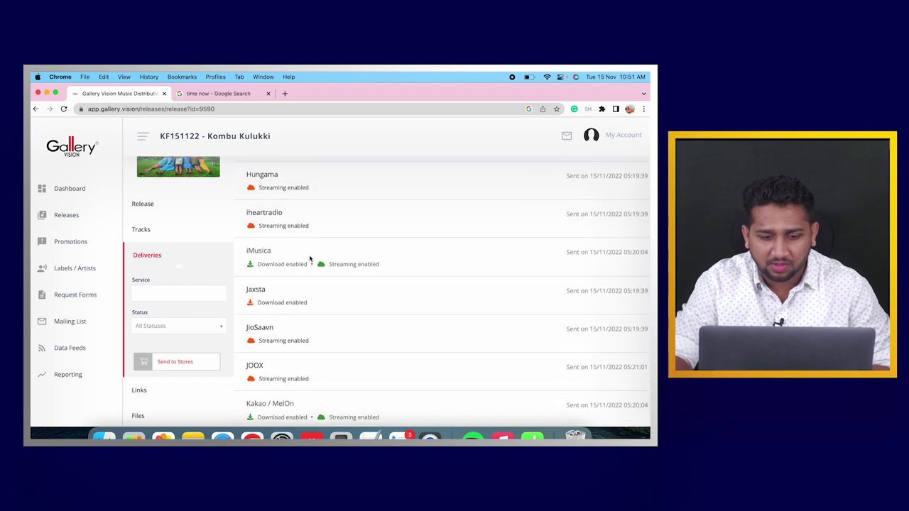
scroll(310, 260, up, 4)
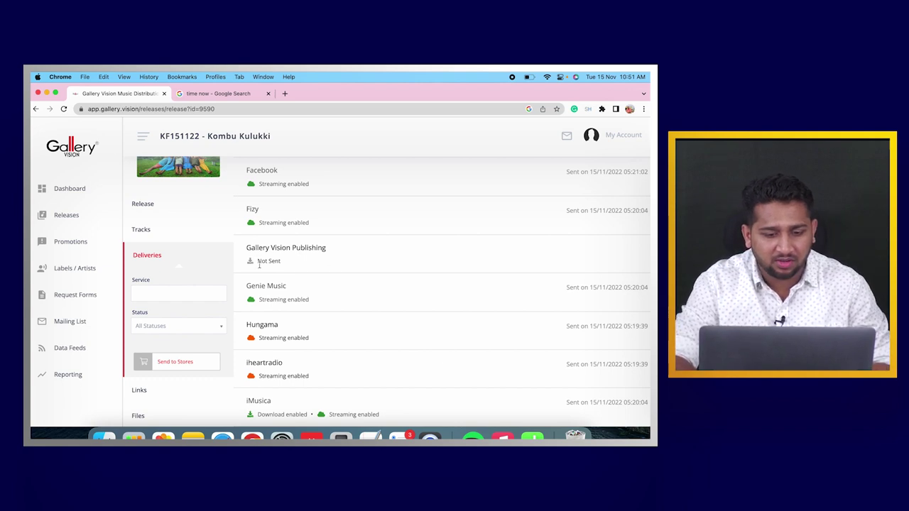
Compare the Not Sent total with the Gallery Vision Publishing entry in the store list, highlighting the entry's name.
scroll(307, 257, up, 6)
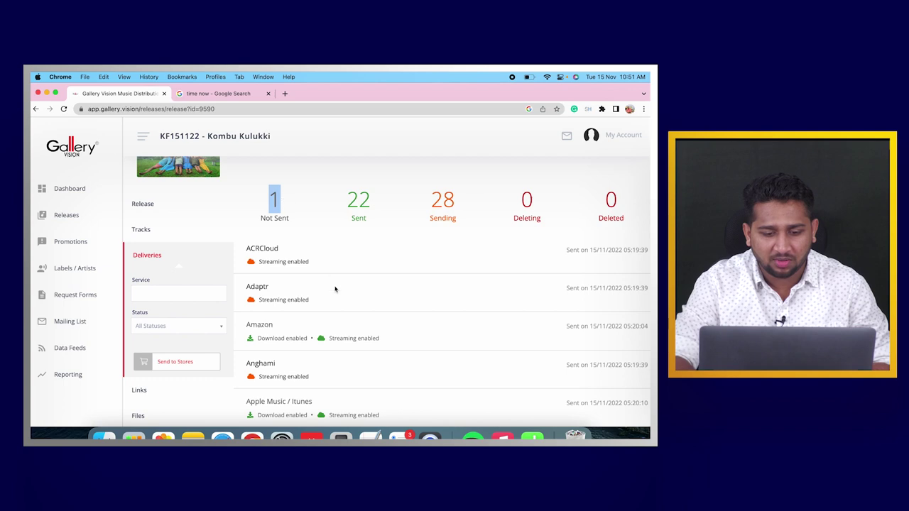
scroll(335, 290, down, 6)
scroll(335, 290, down, 5)
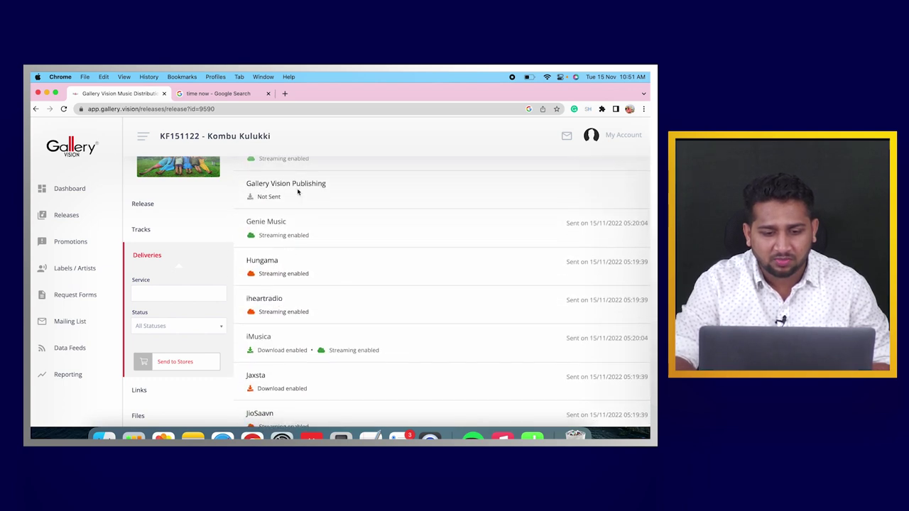
scroll(298, 196, up, 3)
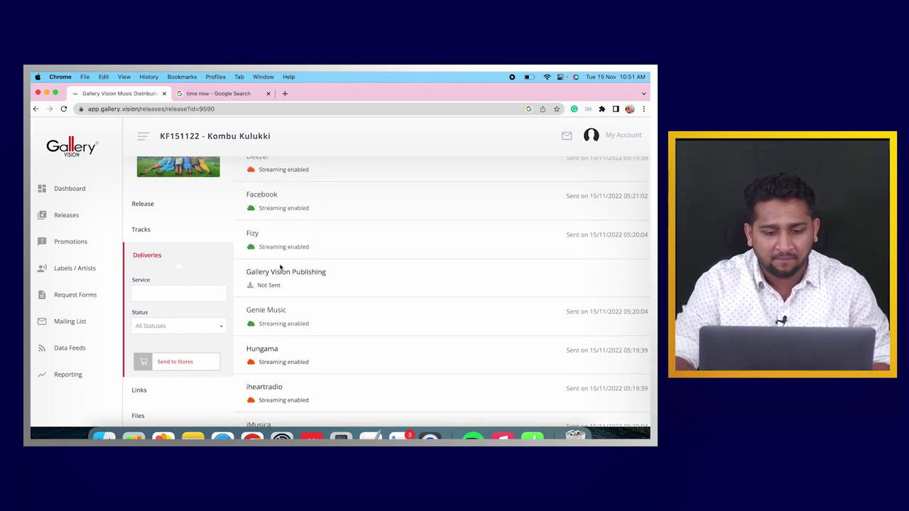
triple_click(257, 272)
click(362, 282)
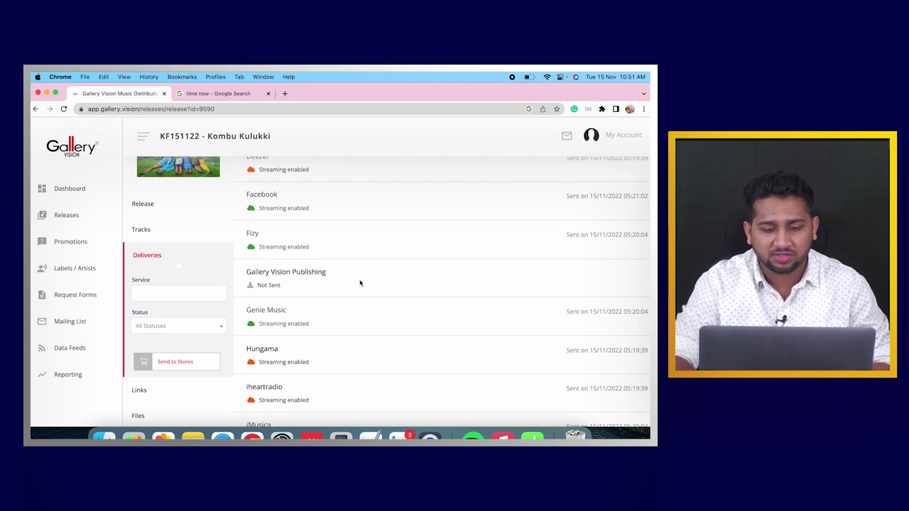
double_click(280, 273)
double_click(306, 273)
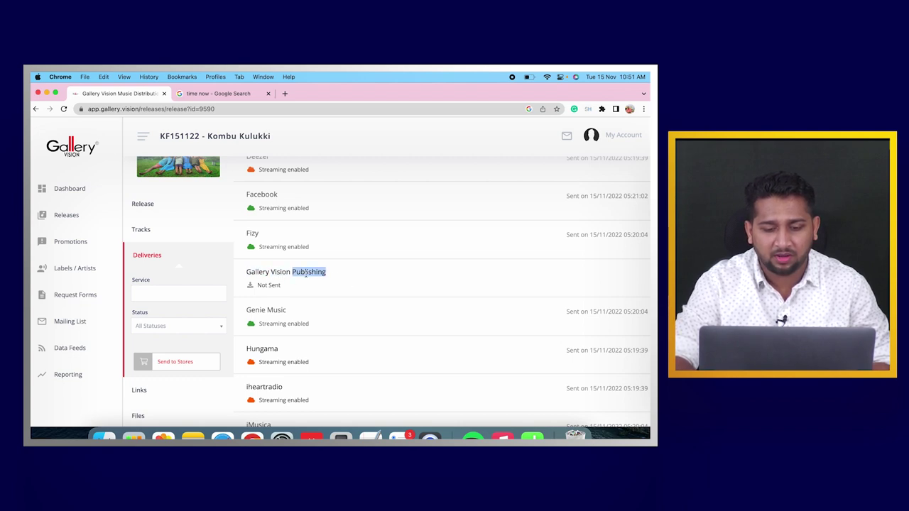
click(357, 279)
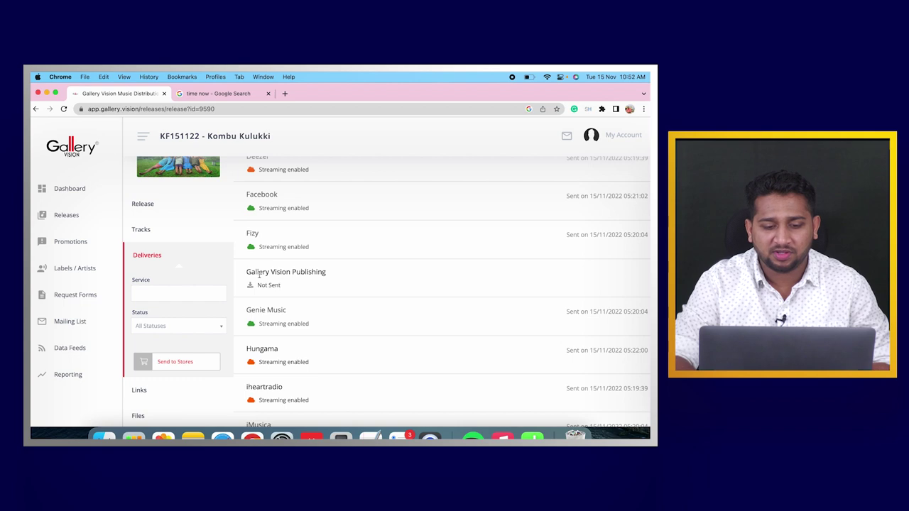
Check the remaining stores down to TikTok / Resso, then return to the delivery totals.
scroll(339, 297, down, 15)
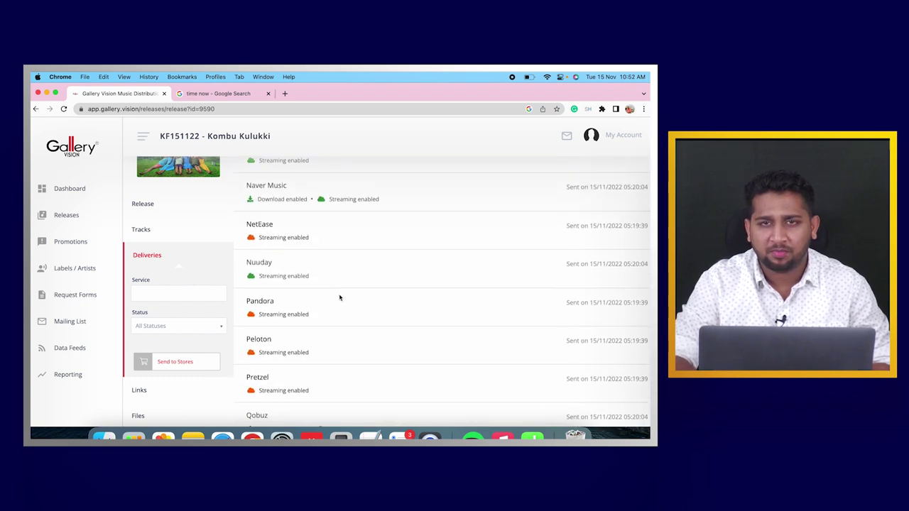
scroll(339, 297, down, 10)
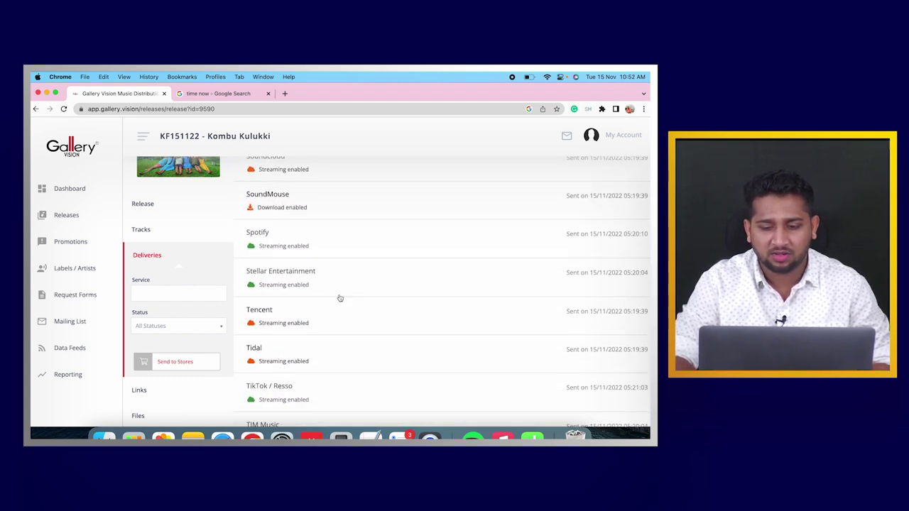
scroll(339, 298, up, 20)
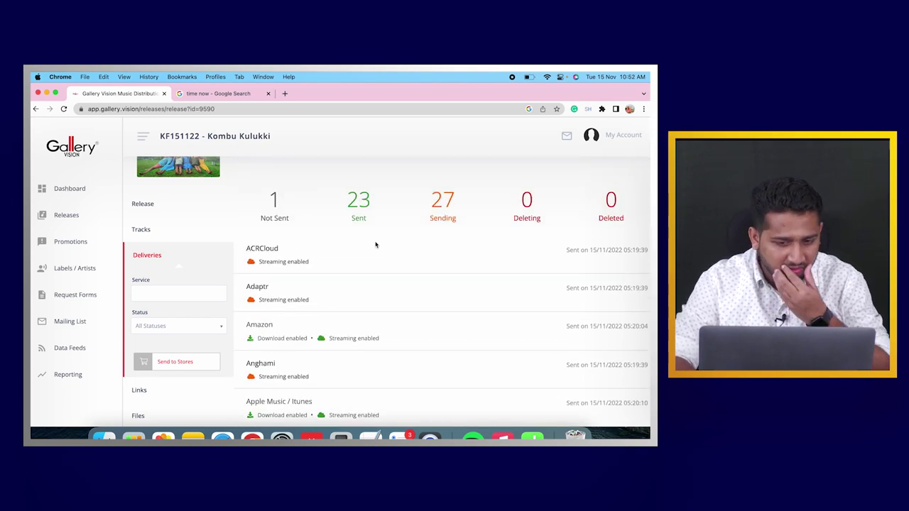
Switch to the "time now" Google search and refresh it to check the current time against the delivery times.
click(209, 93)
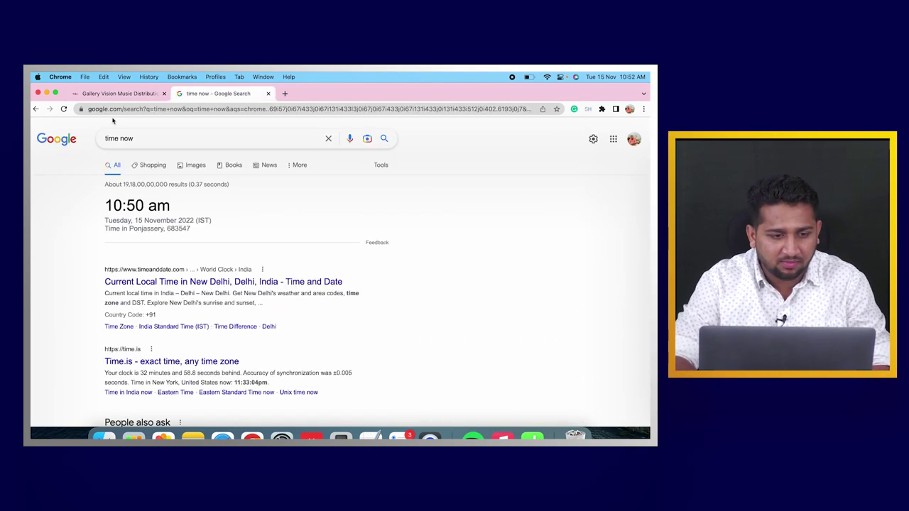
click(63, 108)
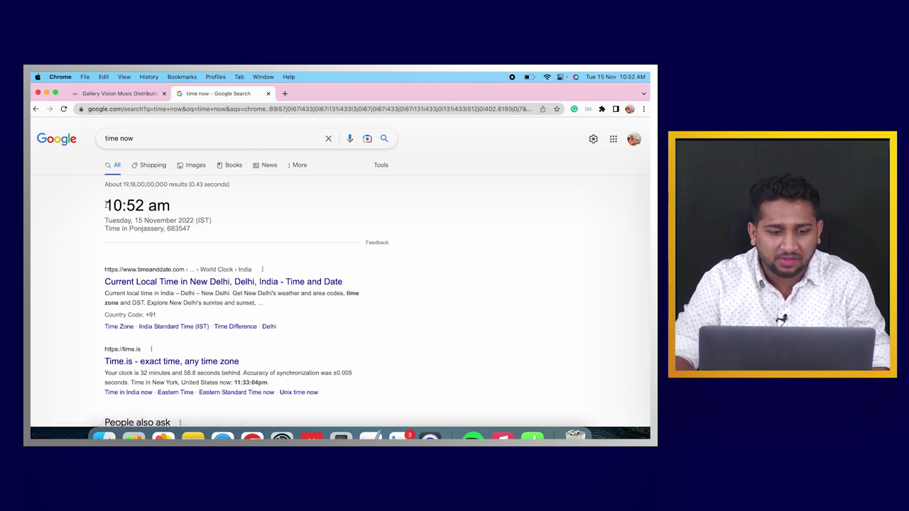
drag(105, 205, 145, 206)
click(220, 212)
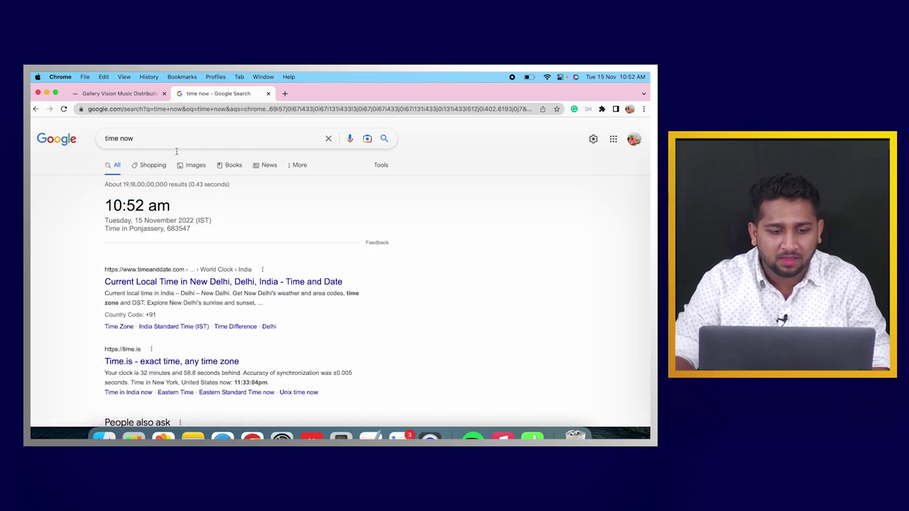
click(63, 110)
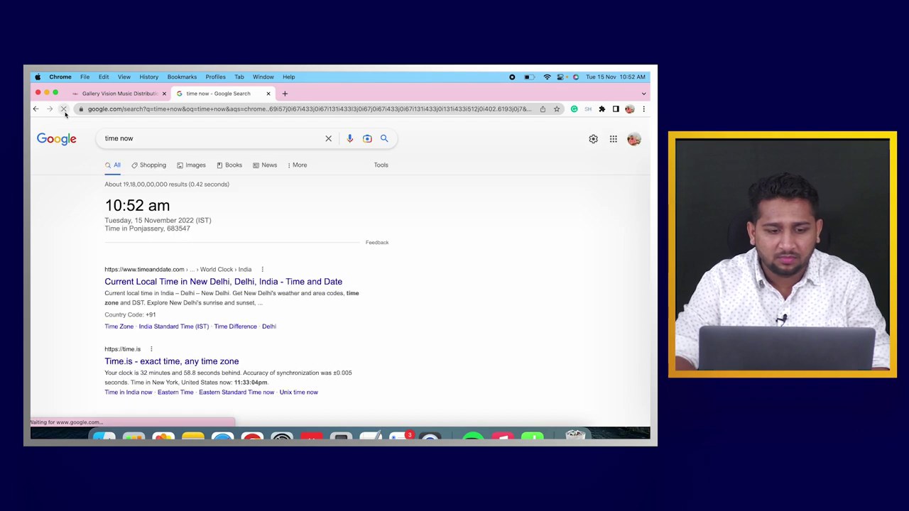
Return to the release's deliveries and review the store statuses and sent times down to YouTube Music.
click(142, 93)
scroll(355, 238, down, 10)
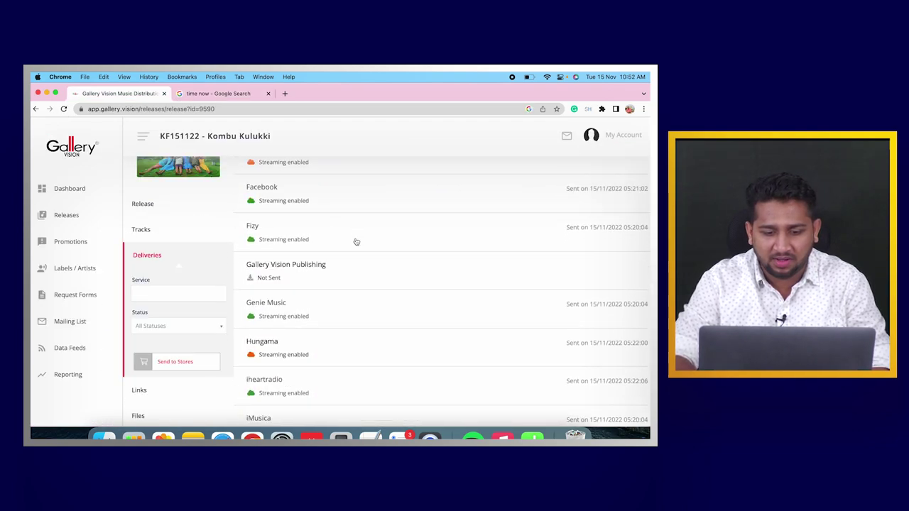
scroll(356, 242, down, 15)
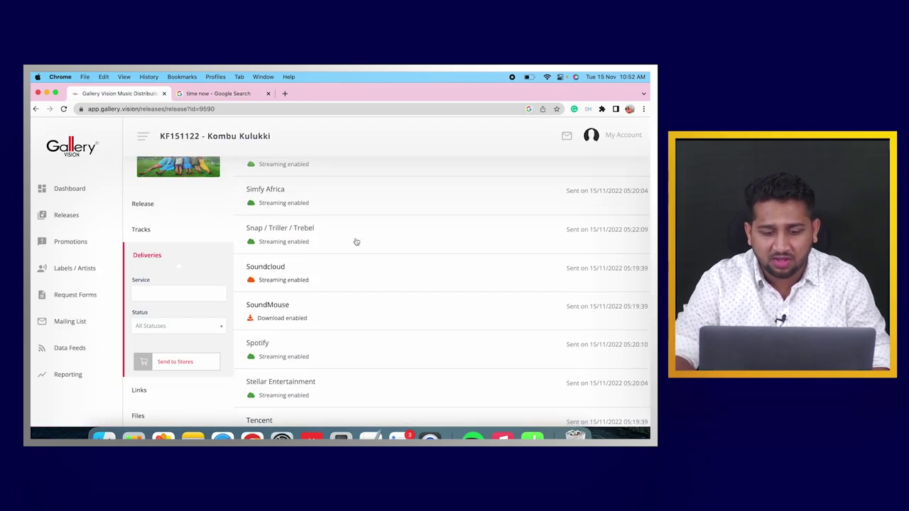
scroll(356, 242, down, 5)
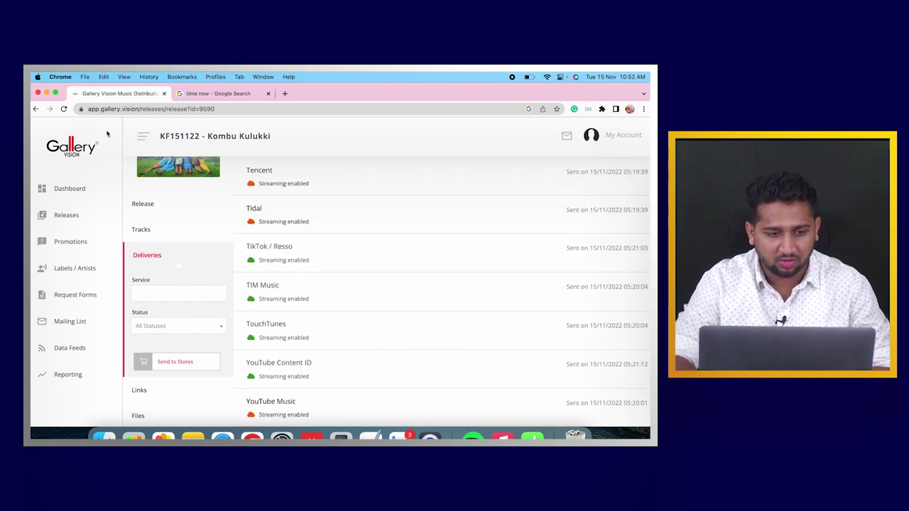
Reload the release, reopen its deliveries and recheck the stores around Facebook and Hungama along with the delivery totals.
click(63, 108)
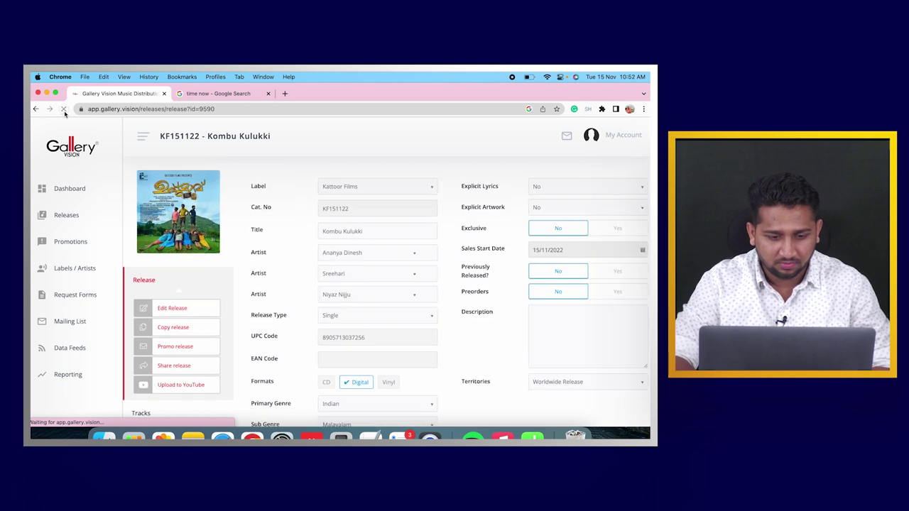
scroll(217, 282, down, 2)
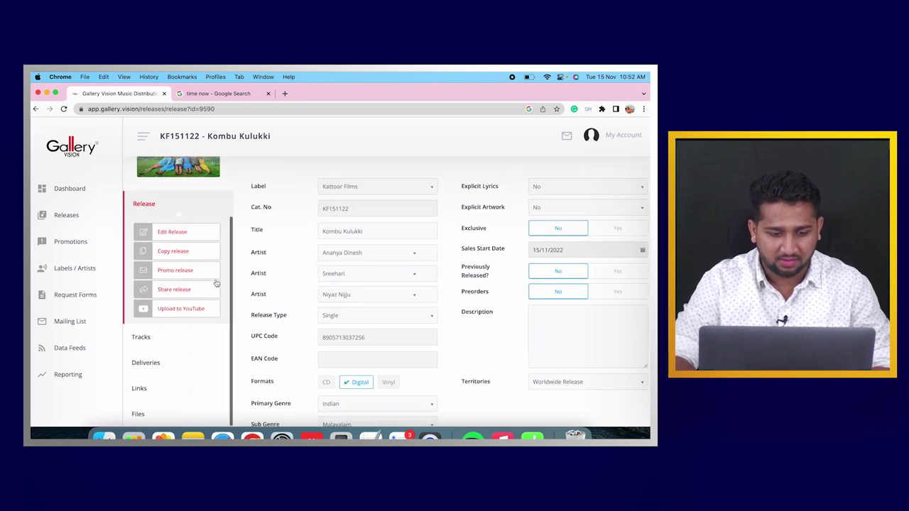
click(169, 363)
scroll(366, 296, down, 2)
scroll(366, 297, down, 10)
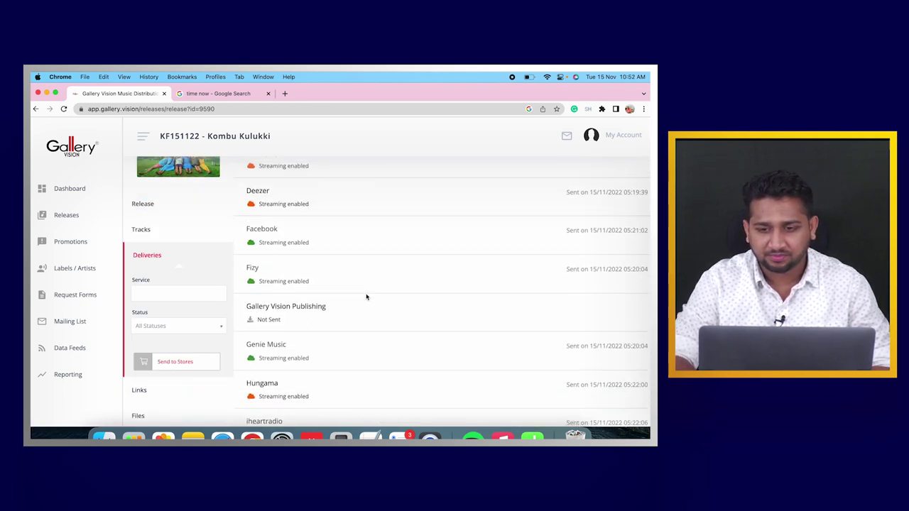
scroll(366, 297, up, 10)
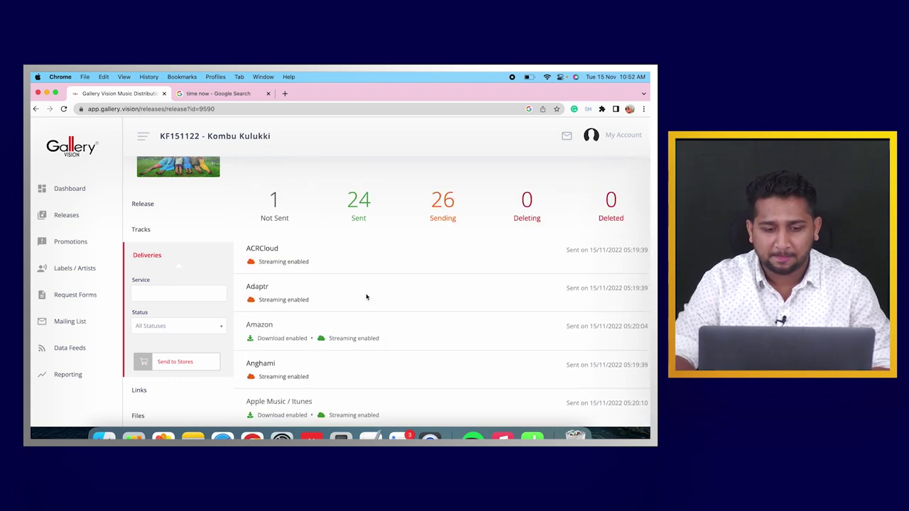
Reload the release again and bring up its delivery totals by way of its track list.
click(63, 108)
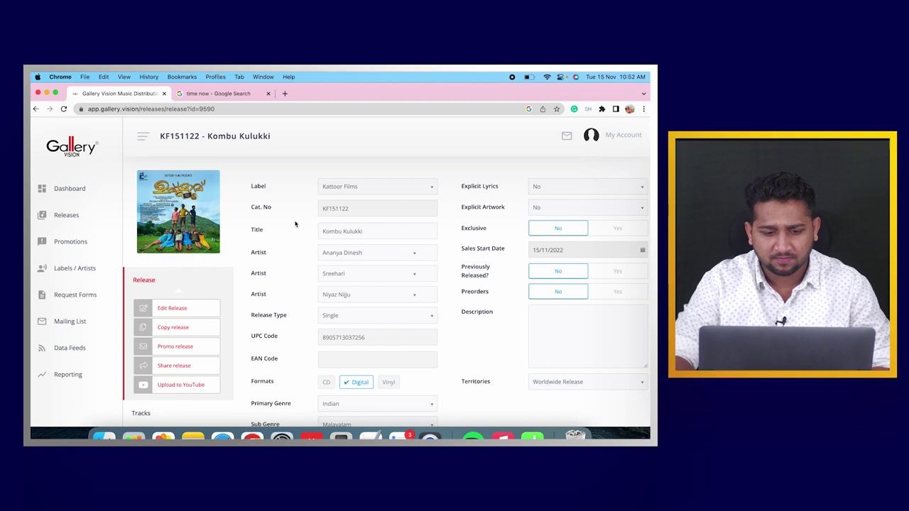
scroll(198, 287, down, 2)
click(179, 331)
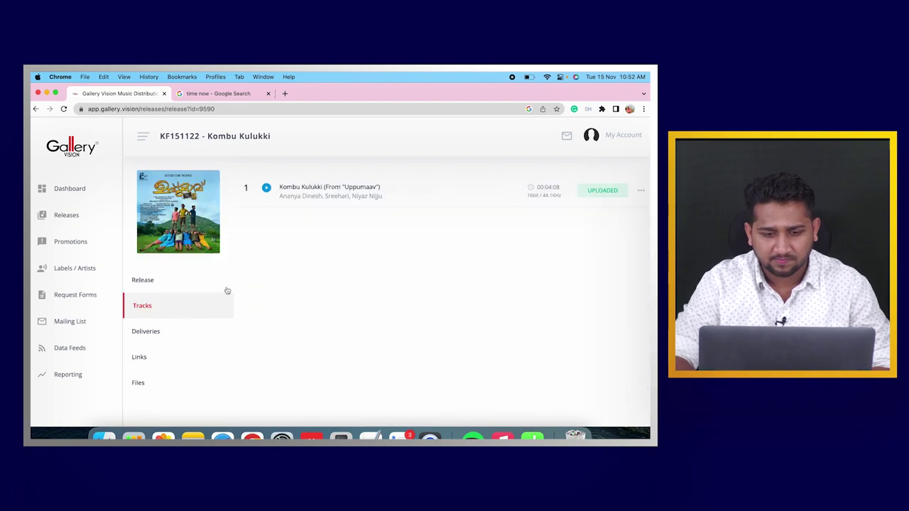
click(190, 340)
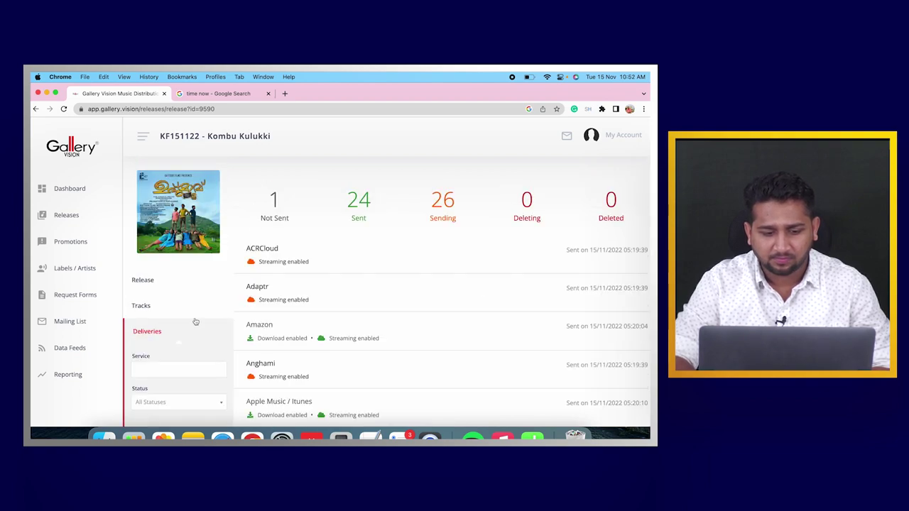
Open the release's store links and review the link fields from Spotify down to YouTube and the blank entries.
scroll(170, 330, down, 2)
click(142, 389)
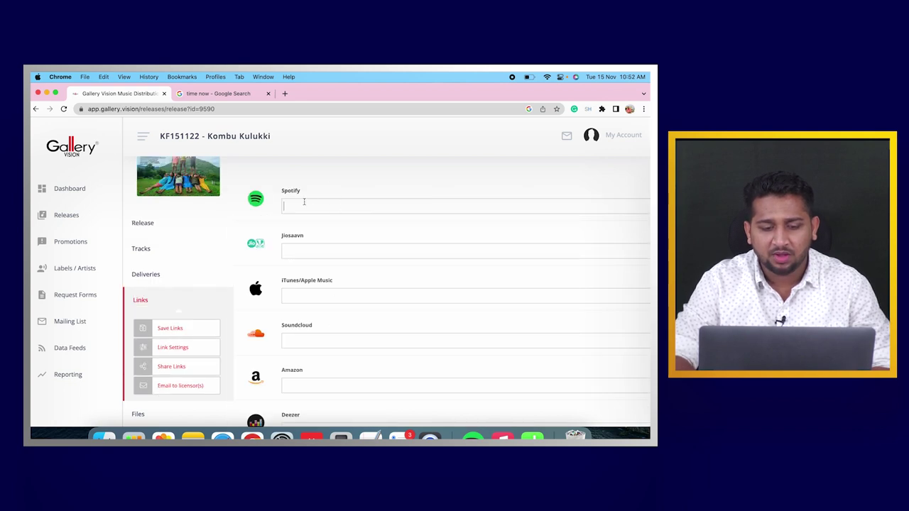
scroll(339, 288, down, 10)
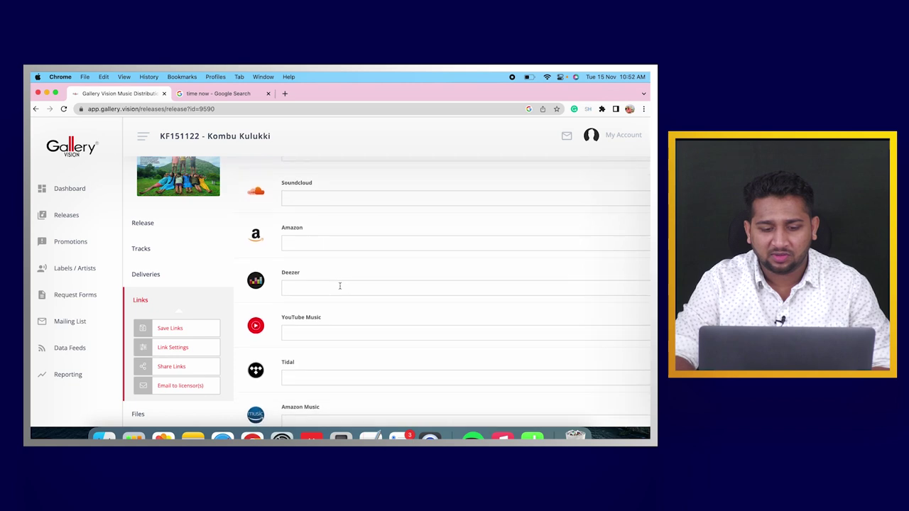
scroll(340, 288, down, 8)
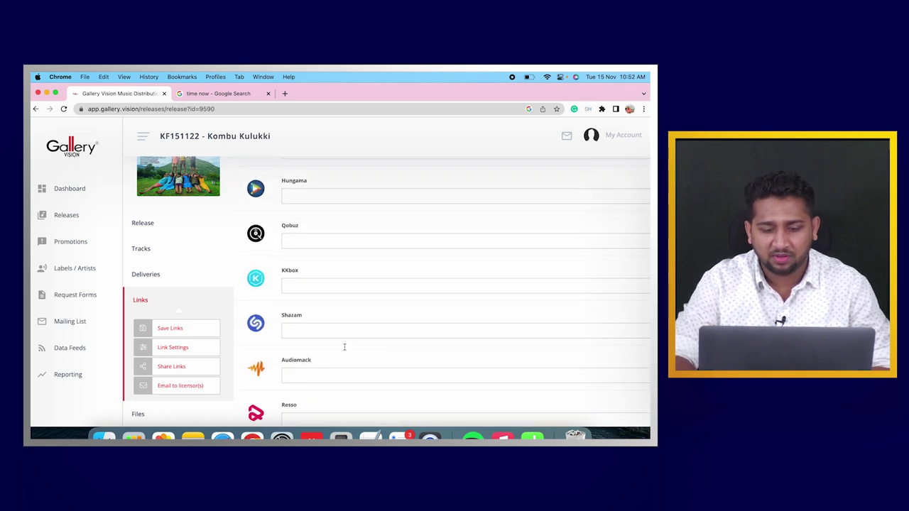
scroll(344, 350, down, 3)
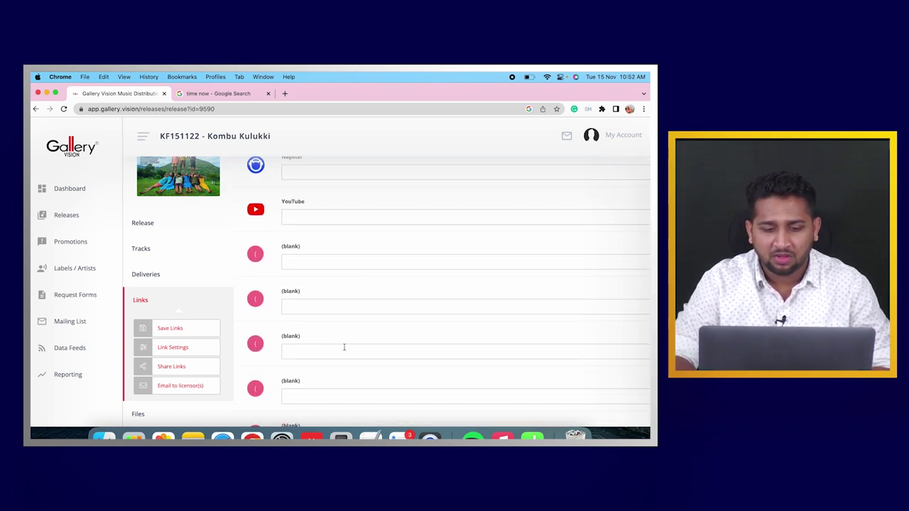
scroll(344, 347, up, 3)
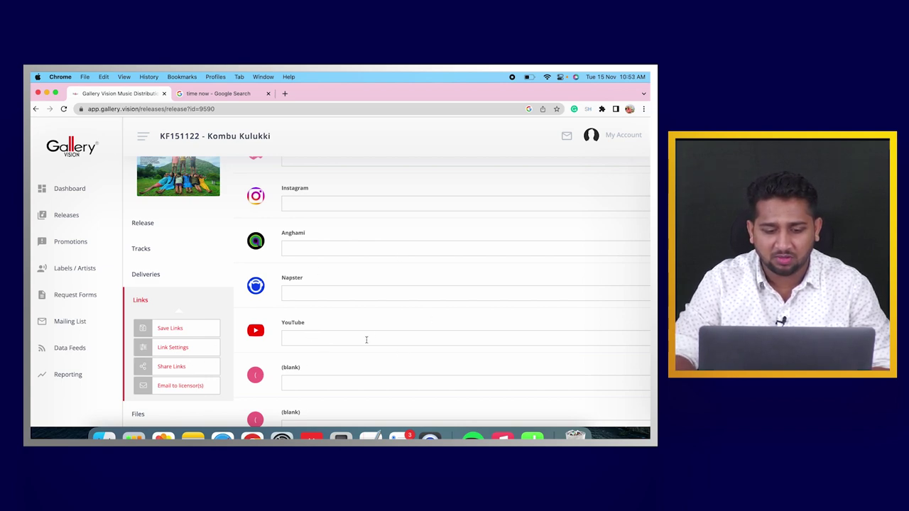
Recheck the release's store link fields from Spotify down to Amazon Music, placing the cursor in the Spotify link field.
scroll(366, 340, up, 10)
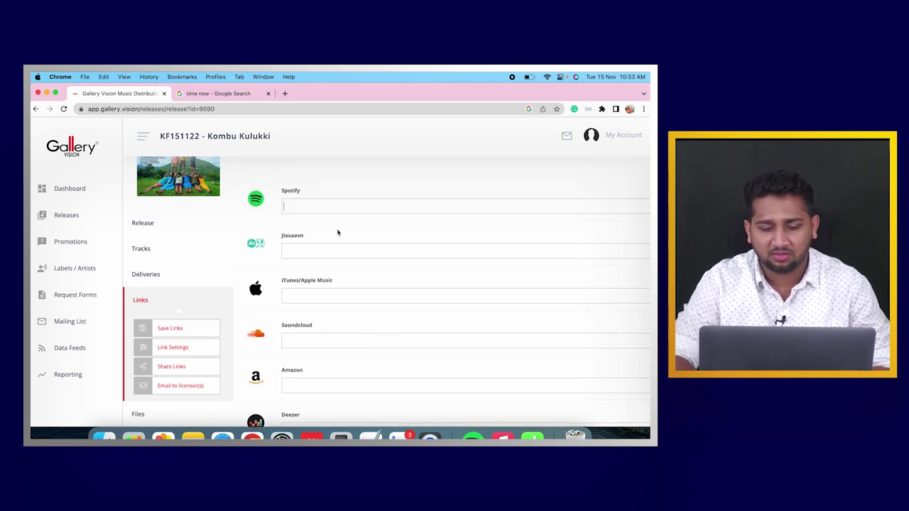
click(316, 213)
scroll(228, 229, up, 3)
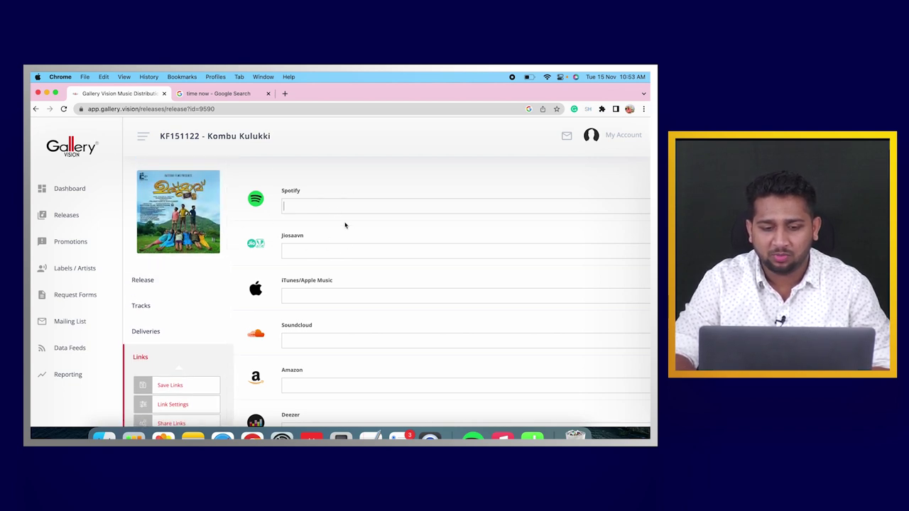
scroll(152, 271, down, 2)
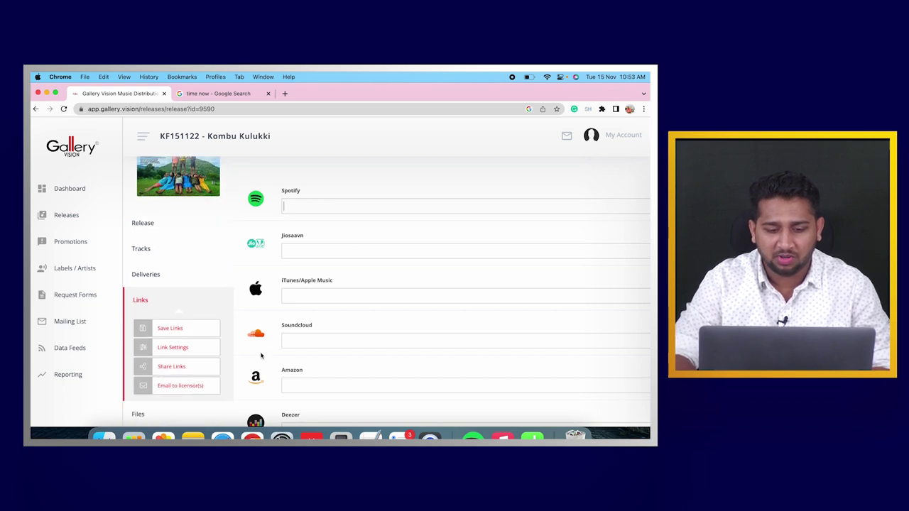
scroll(263, 356, down, 4)
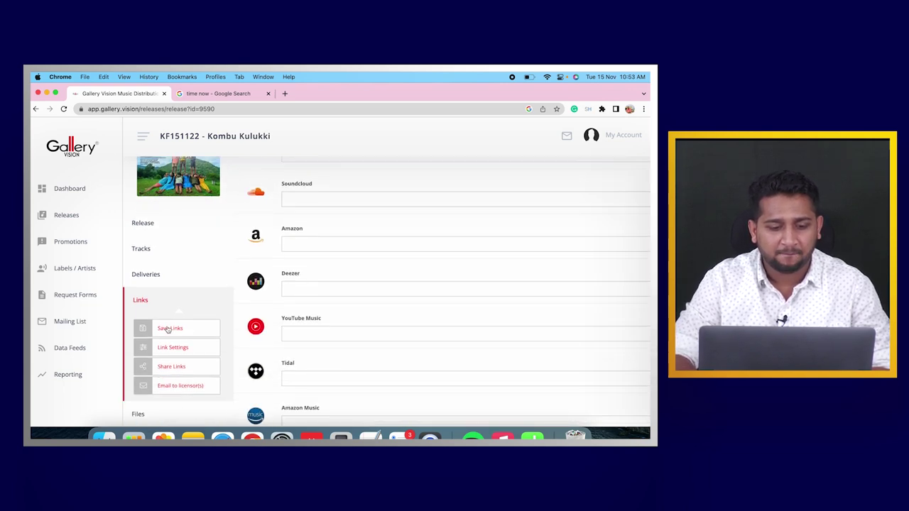
Return from the store links to the release's deliveries and check the delivery totals.
click(148, 251)
click(179, 338)
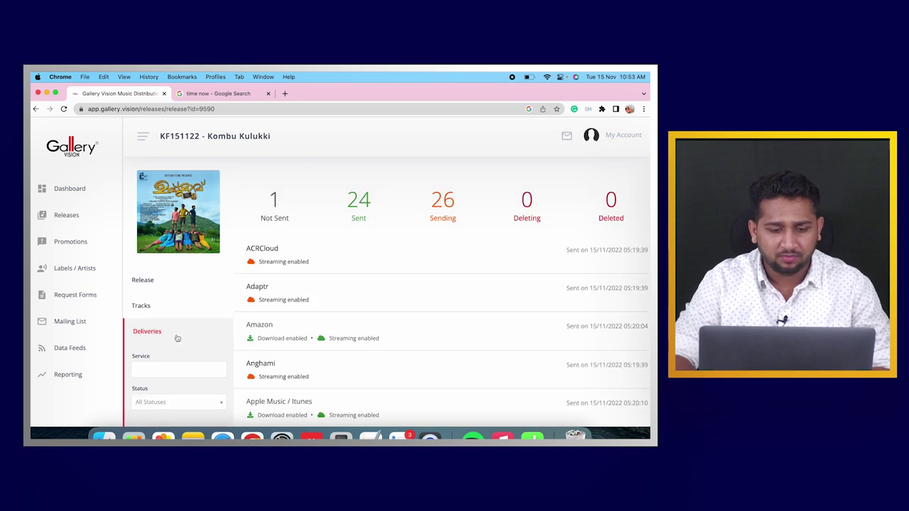
scroll(389, 211, down, 3)
scroll(389, 211, up, 3)
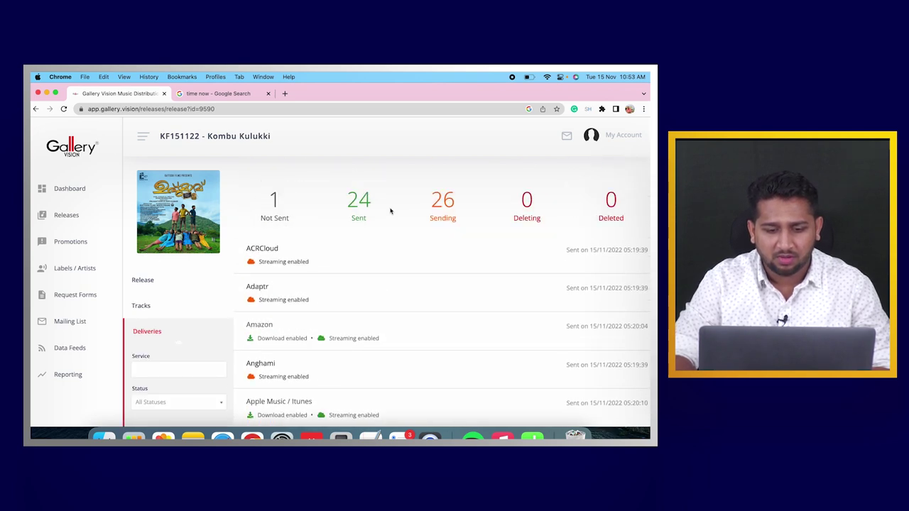
Reload the release, reopen its deliveries and review every store down to YouTube Music, finishing at the delivery totals.
click(64, 109)
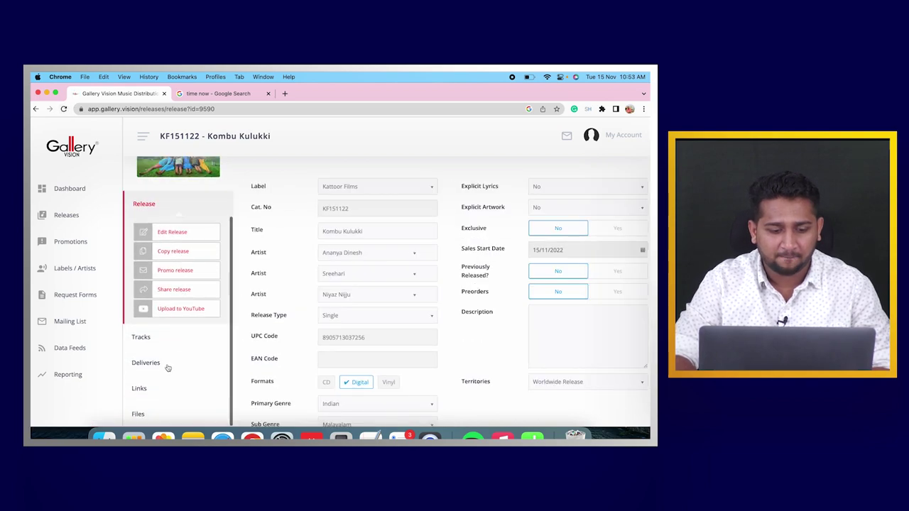
click(167, 366)
scroll(374, 294, down, 10)
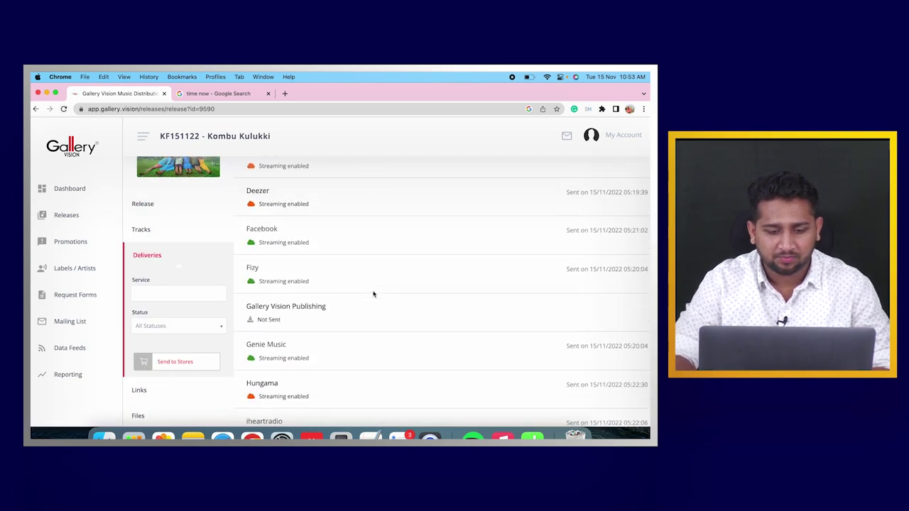
scroll(373, 294, down, 10)
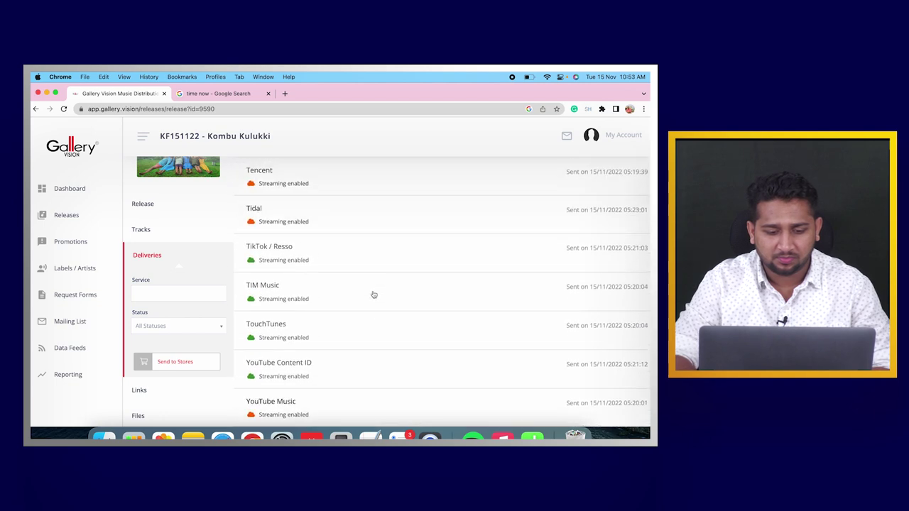
scroll(373, 294, up, 10)
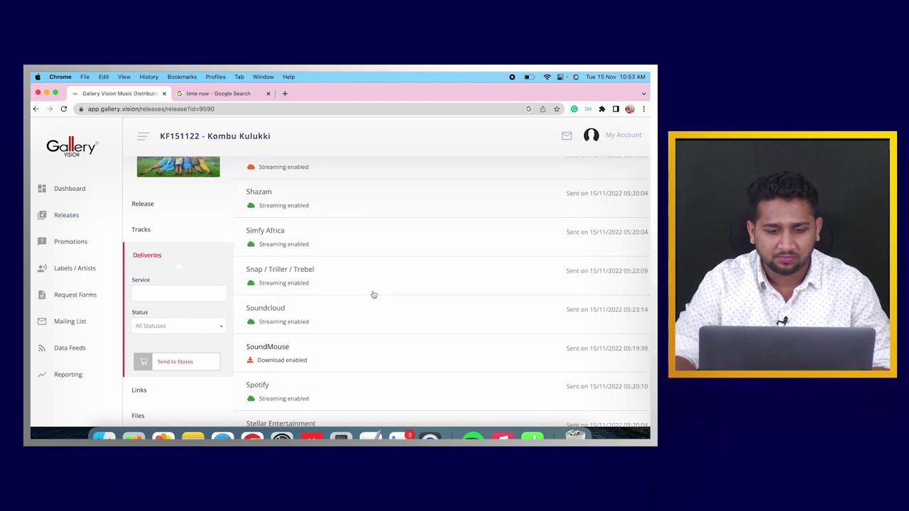
scroll(373, 294, up, 10)
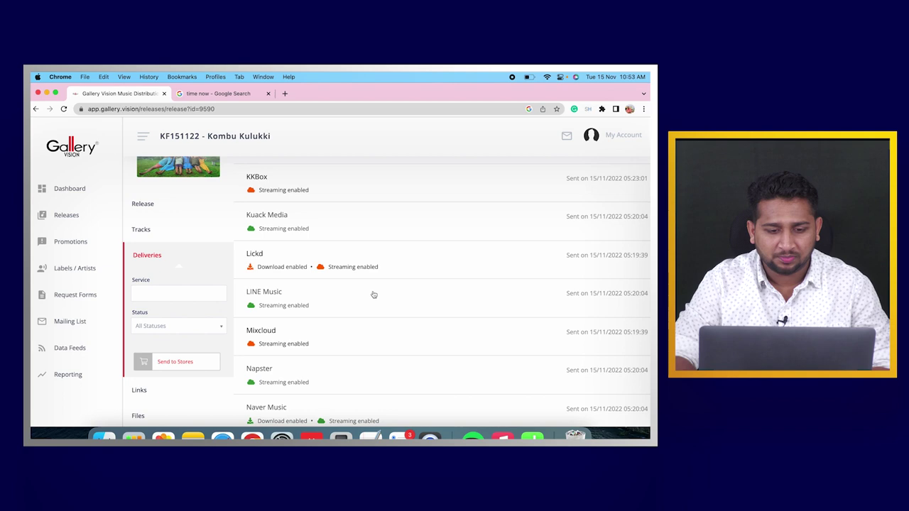
scroll(373, 294, up, 10)
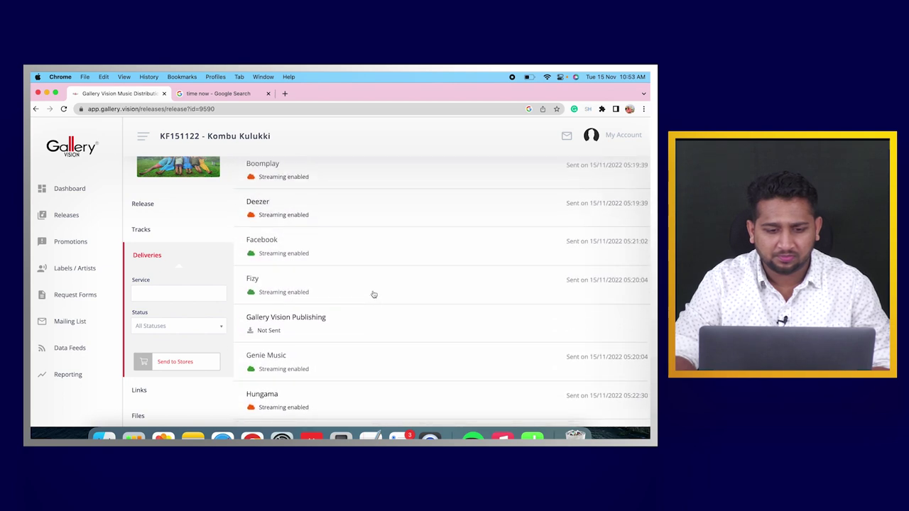
scroll(374, 294, up, 10)
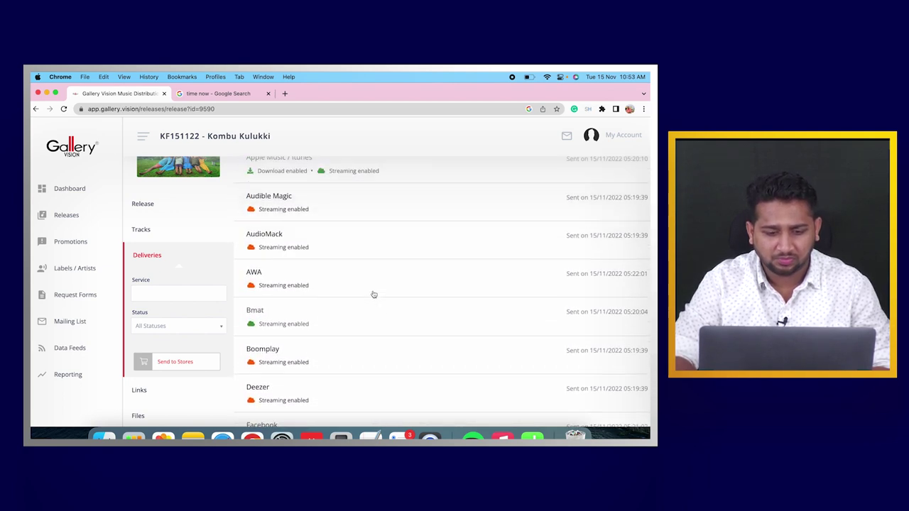
scroll(373, 294, up, 2)
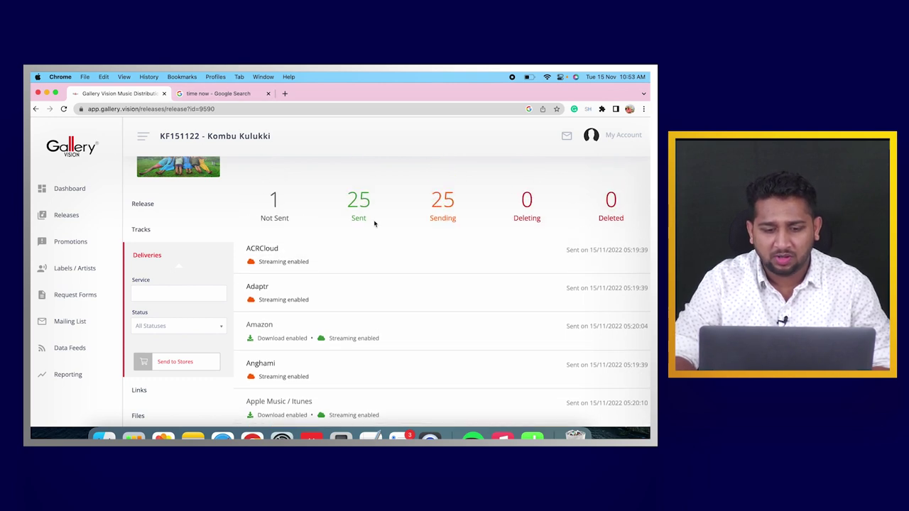
scroll(394, 299, down, 5)
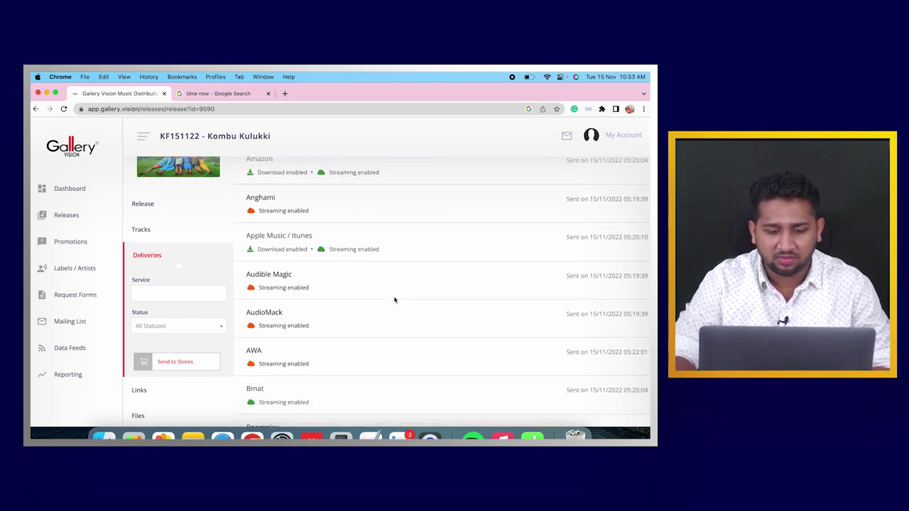
scroll(394, 298, up, 5)
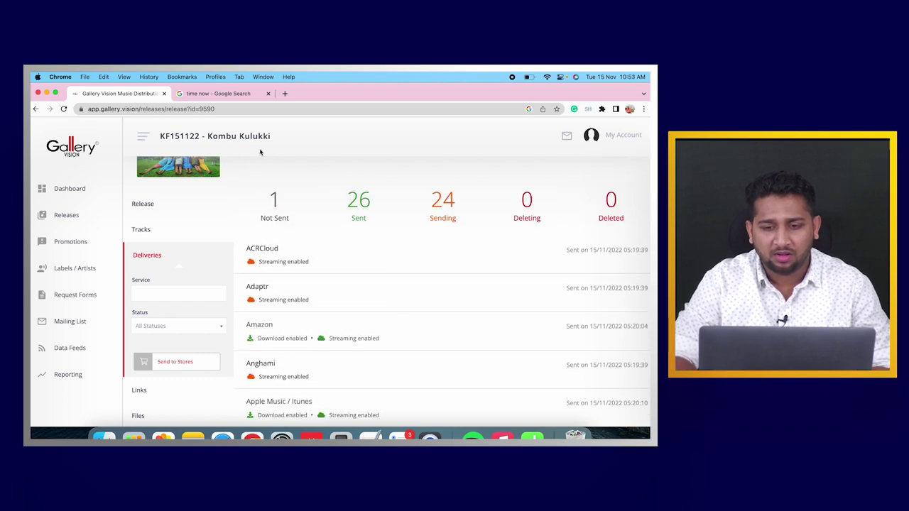
Refresh the Google "time now" search, highlight the current time and compare it with the release's deliveries.
click(216, 93)
click(63, 108)
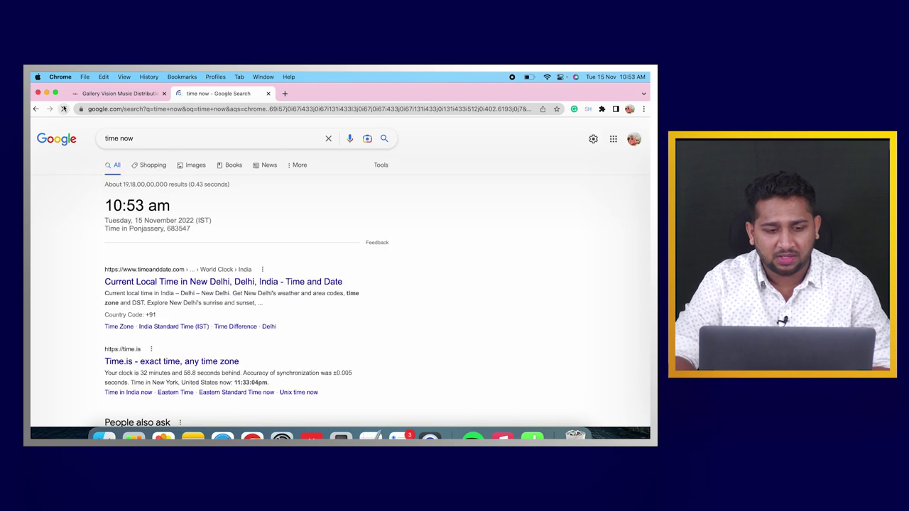
drag(105, 207, 174, 209)
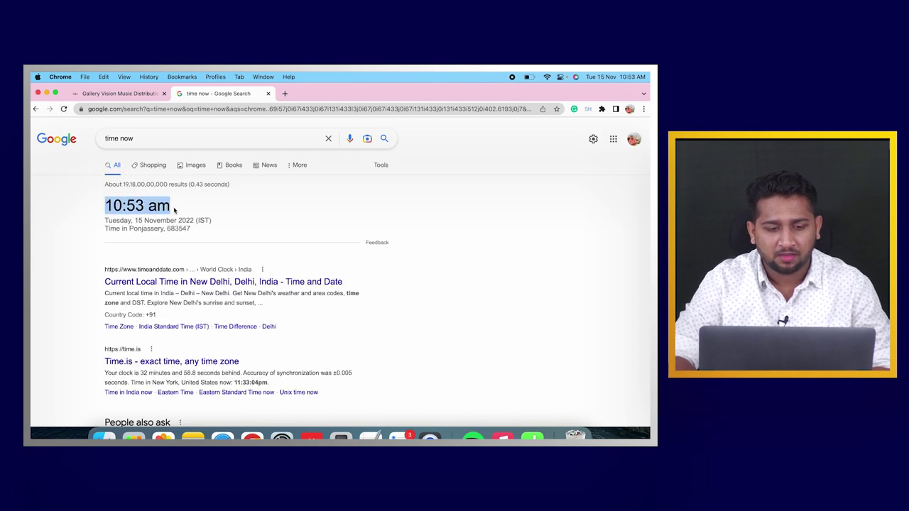
click(157, 216)
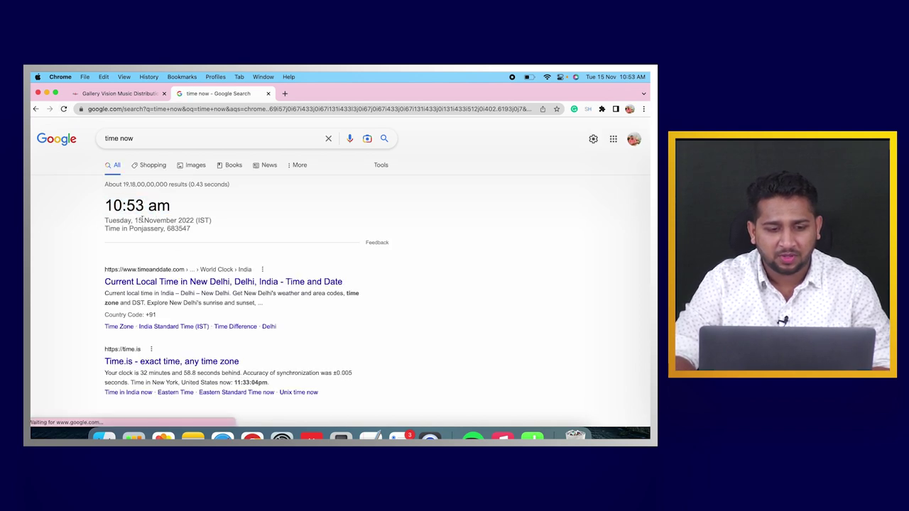
click(139, 95)
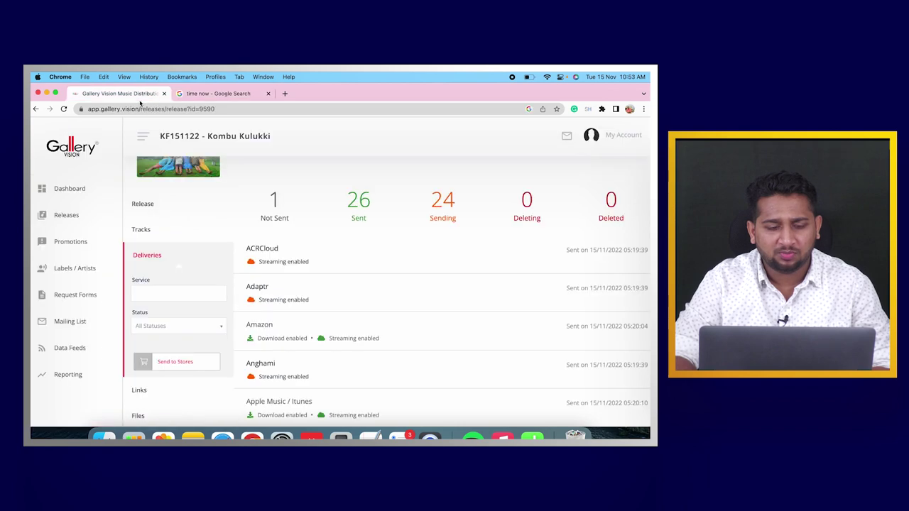
click(207, 95)
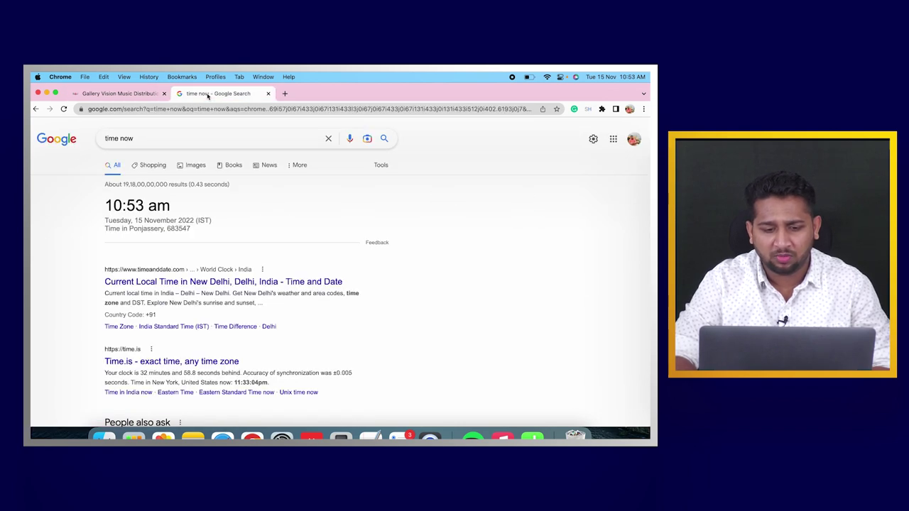
click(124, 97)
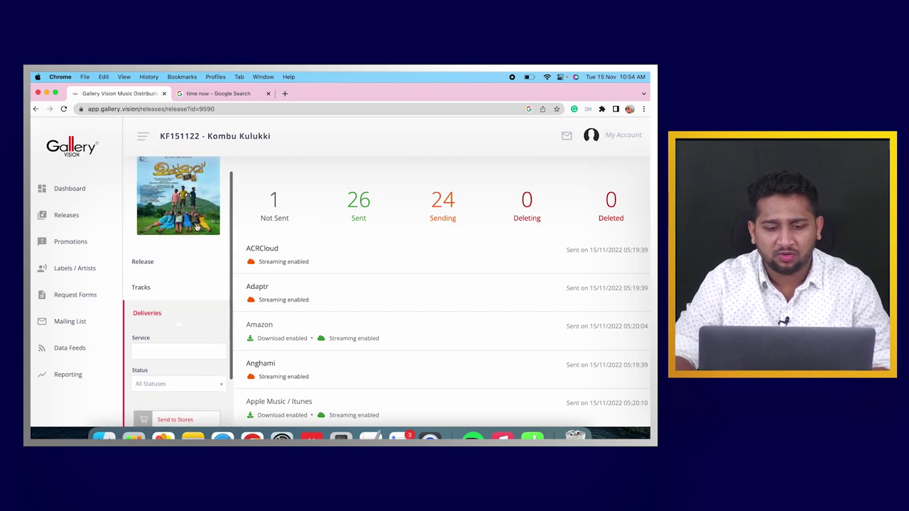
Review the release's delivery statuses and sent times for the stores between Boomplay and KKBox.
scroll(331, 276, down, 5)
scroll(332, 275, down, 6)
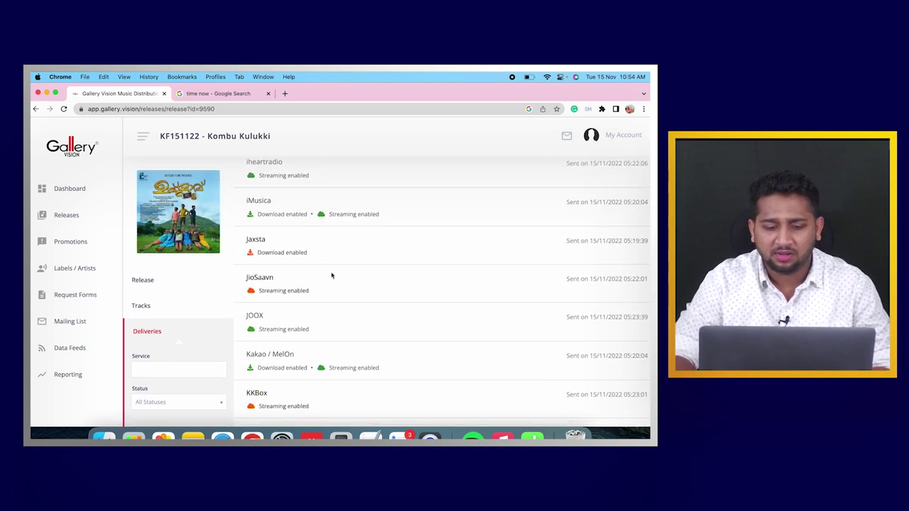
scroll(331, 275, up, 3)
scroll(331, 276, up, 2)
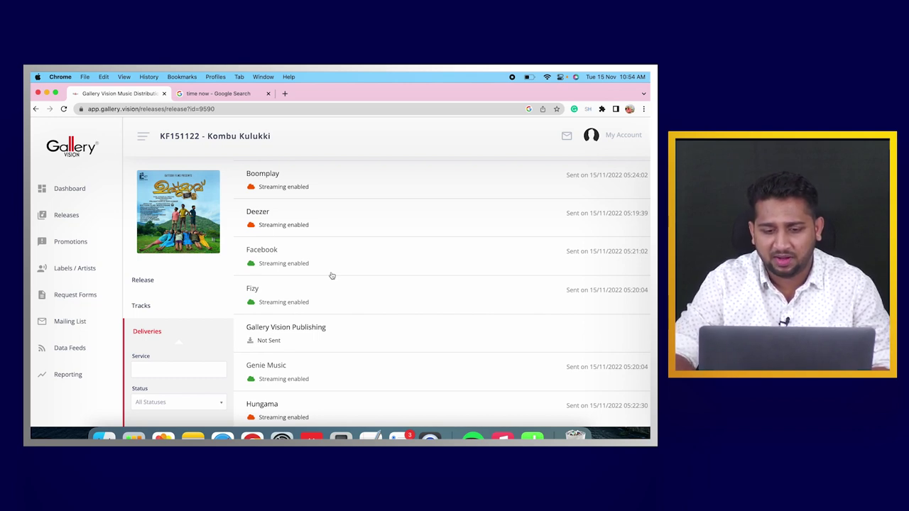
scroll(331, 276, up, 5)
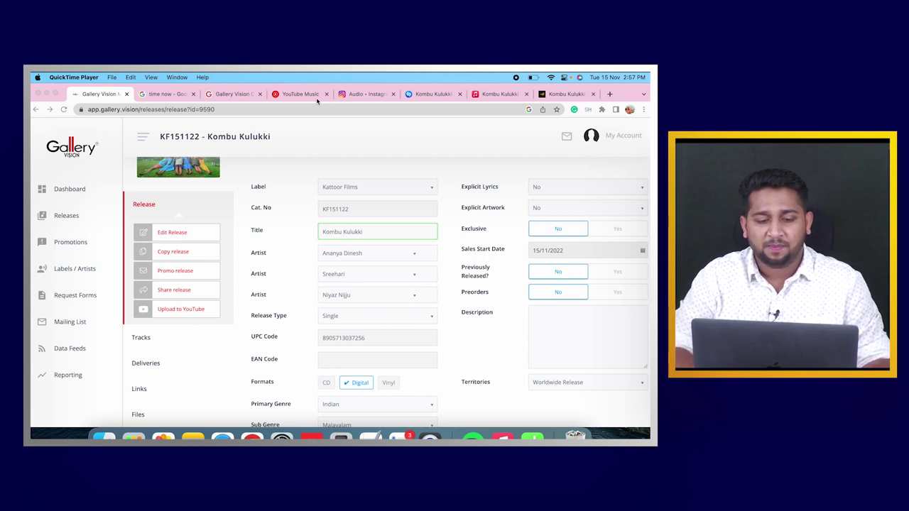
Bring the Kombu Kulukki release window into focus and refresh the "time now" search to check the current time.
double_click(255, 136)
click(284, 141)
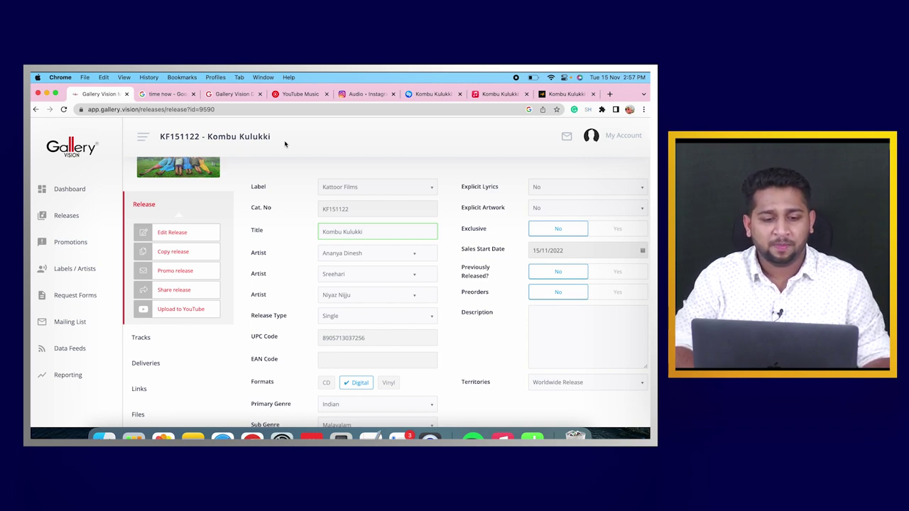
click(168, 96)
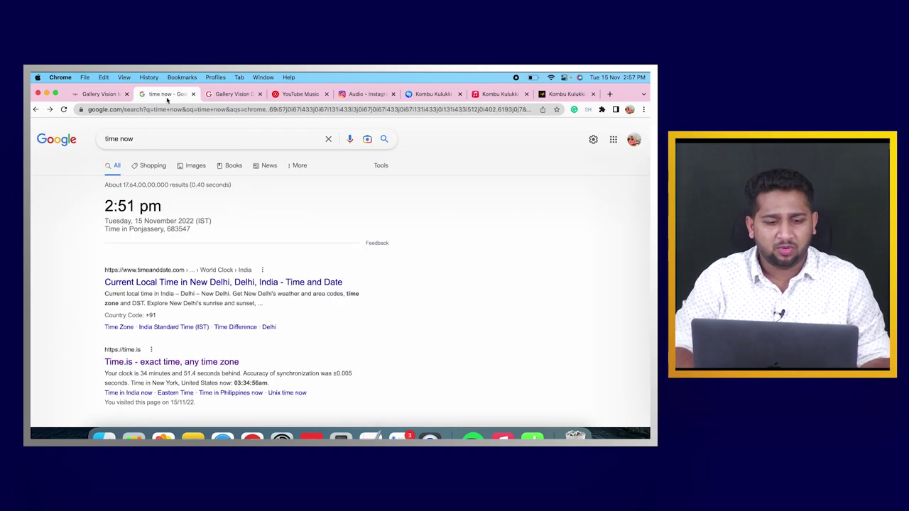
click(63, 109)
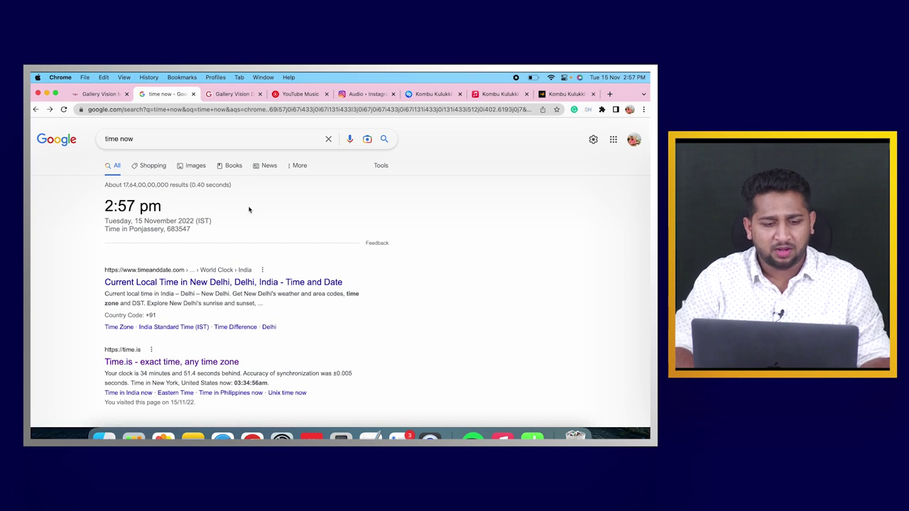
Check Kombu Kulukki on YouTube Music, pause its playback and bring up the Gallery Vision home page.
click(298, 94)
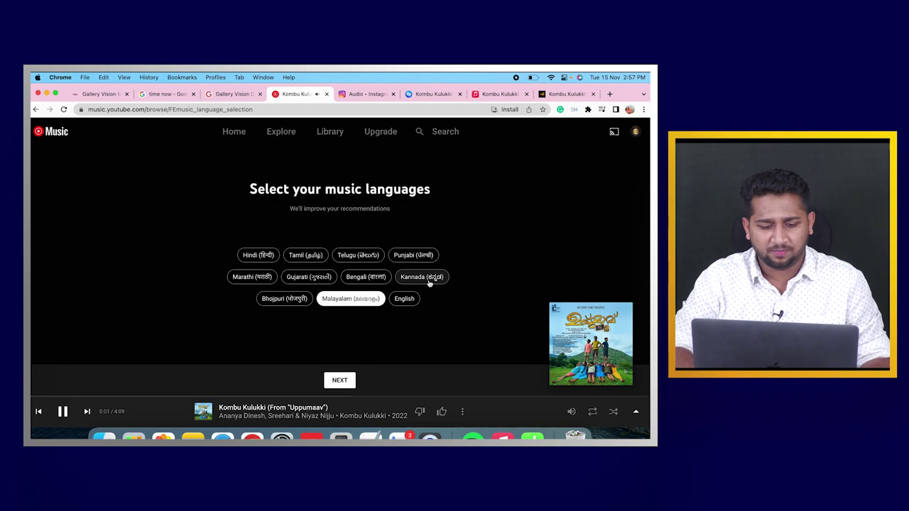
click(63, 411)
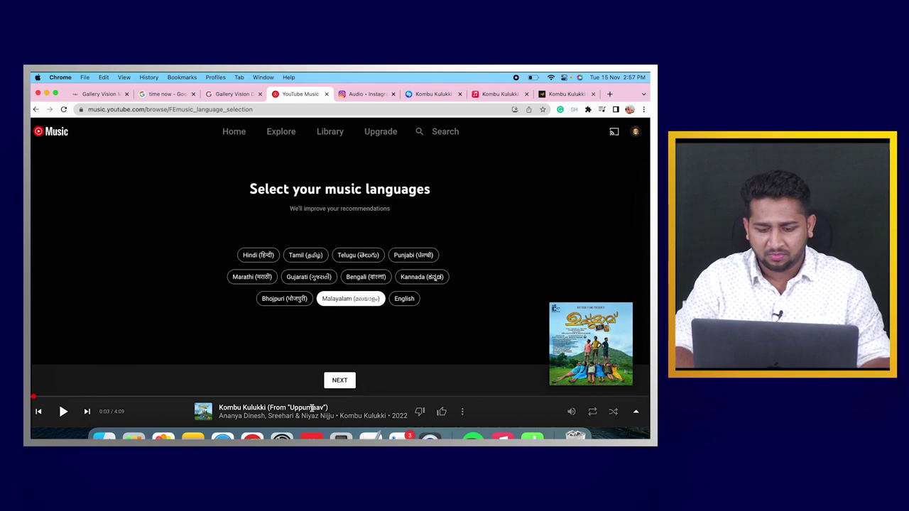
click(222, 94)
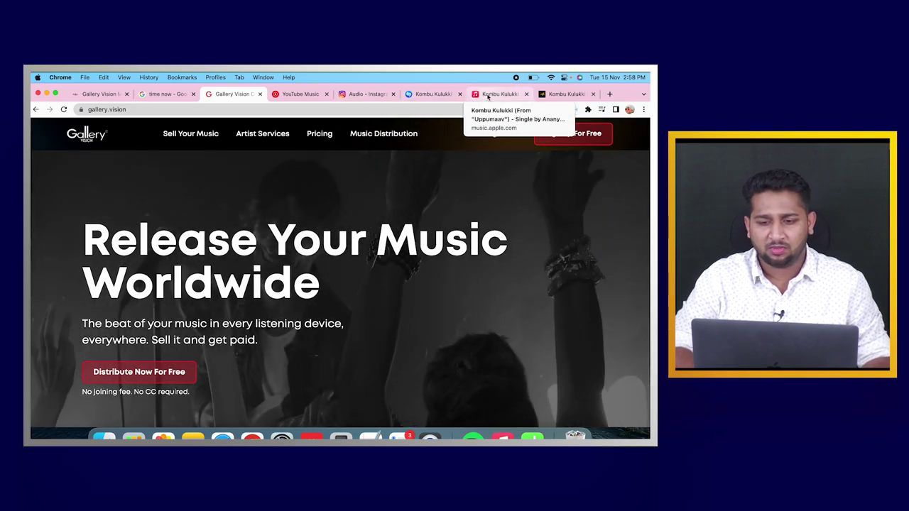
Refresh the "time now" search again and compare the current time with the Gallery Vision home page open alongside.
click(163, 94)
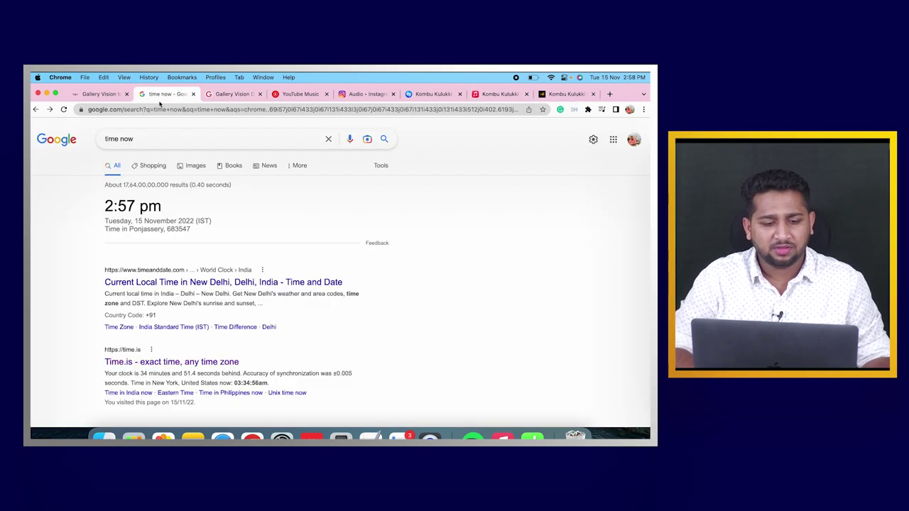
click(63, 110)
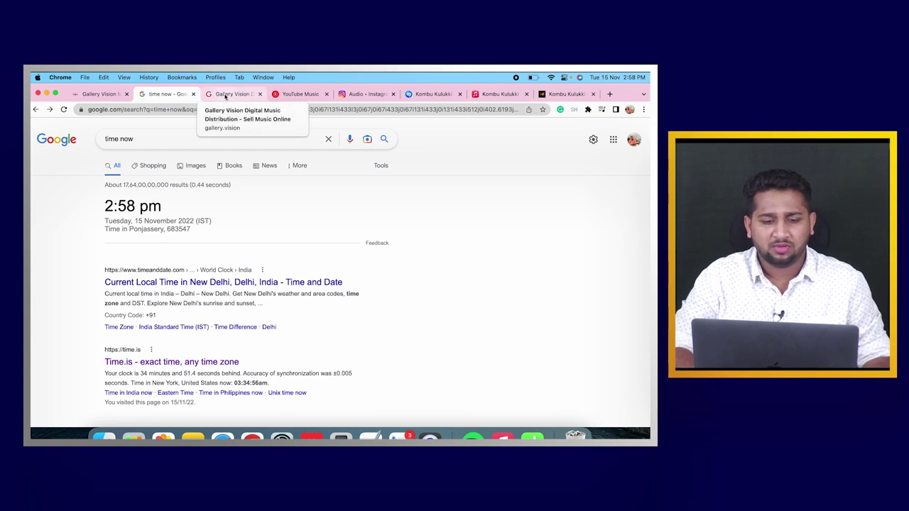
click(225, 97)
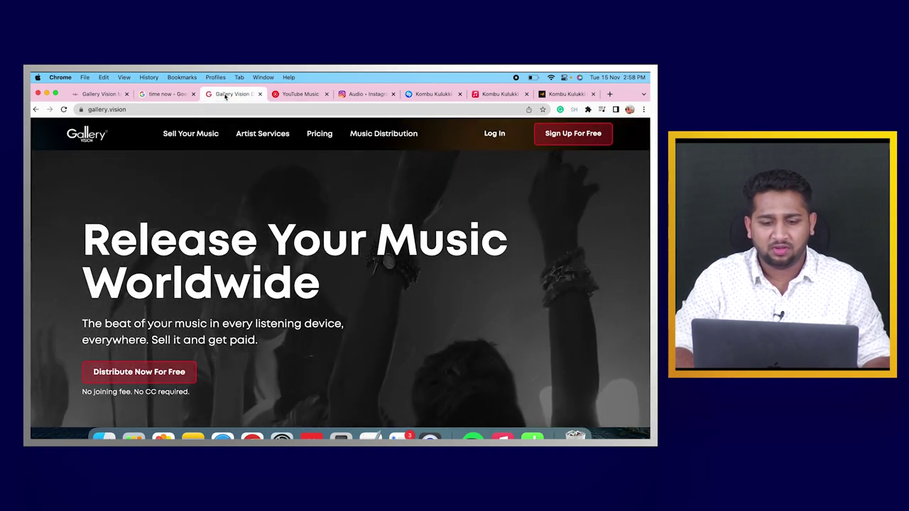
click(158, 95)
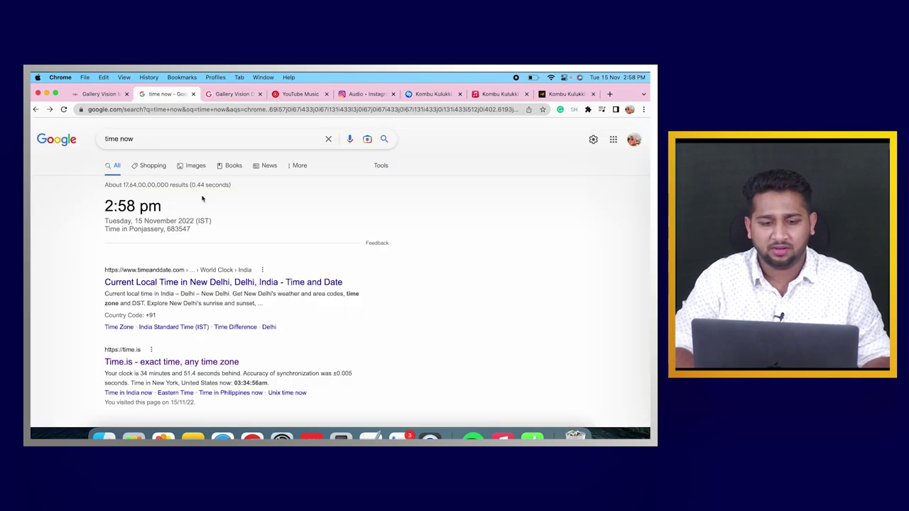
Reload YouTube Music, return to the Kombu Kulukki song page and pause its playback.
click(285, 95)
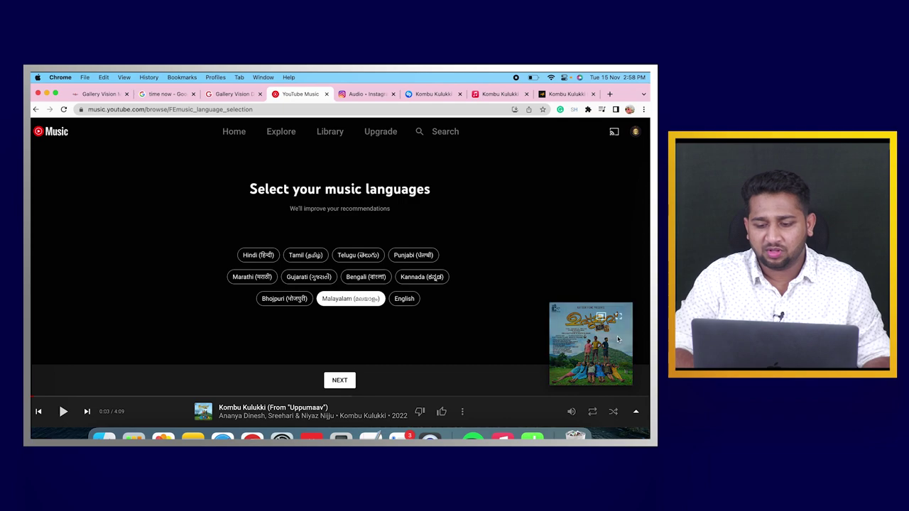
click(65, 109)
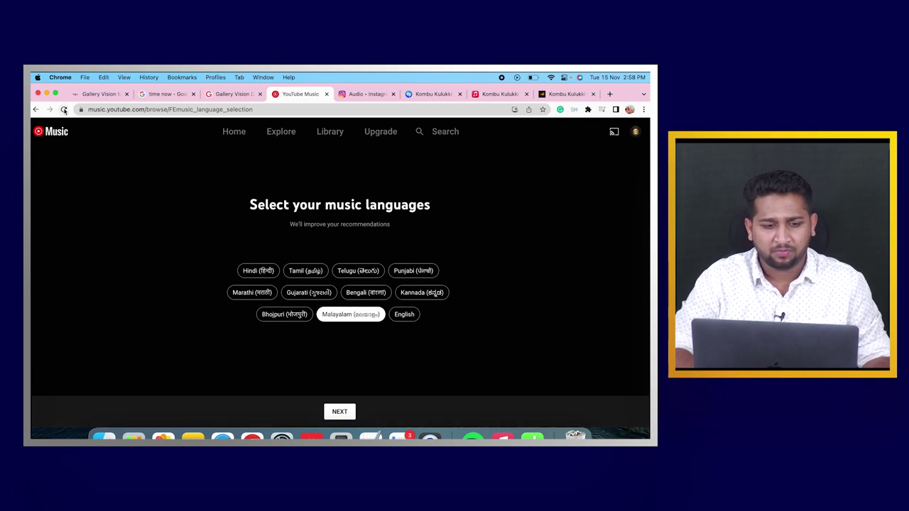
click(36, 110)
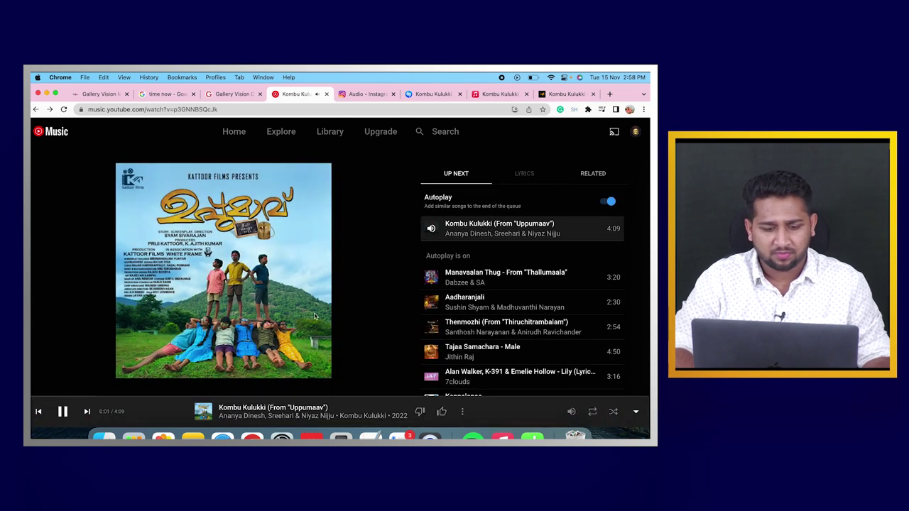
click(62, 412)
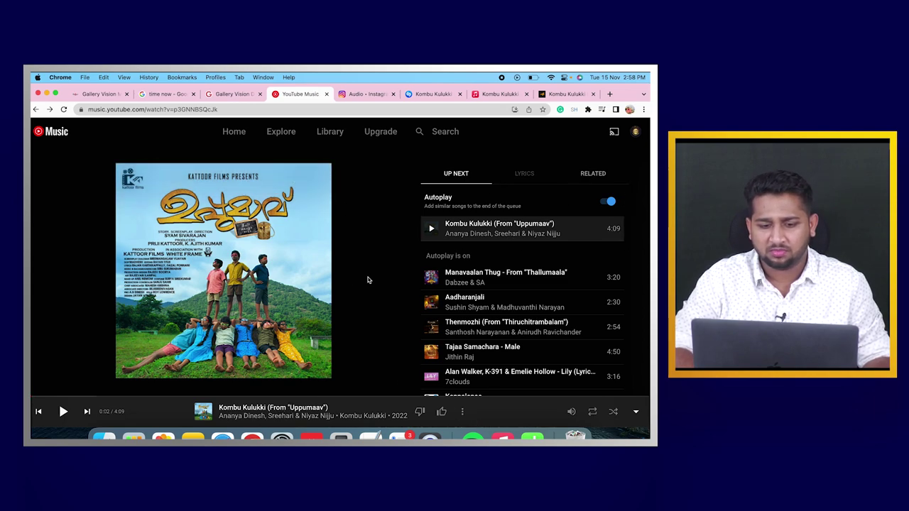
Check the Kombu Kulukki pages on Instagram and Shazam, reloading each one.
click(363, 94)
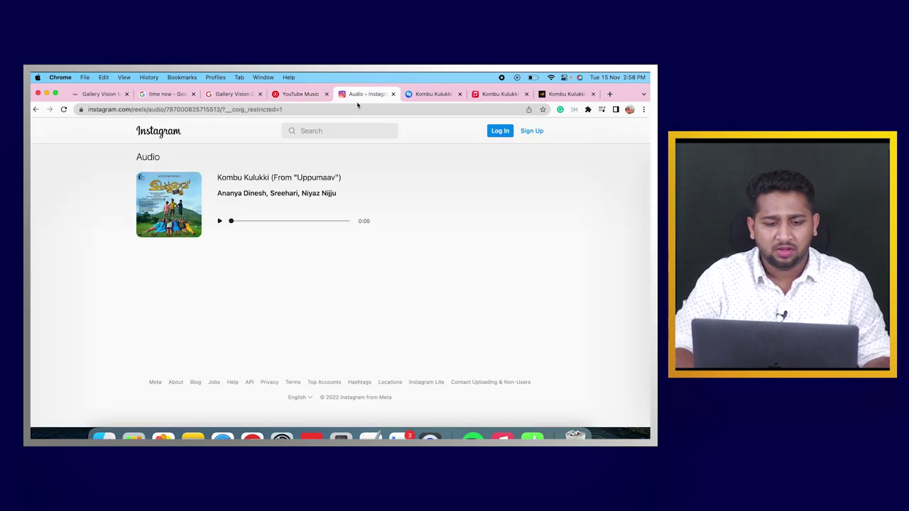
click(64, 109)
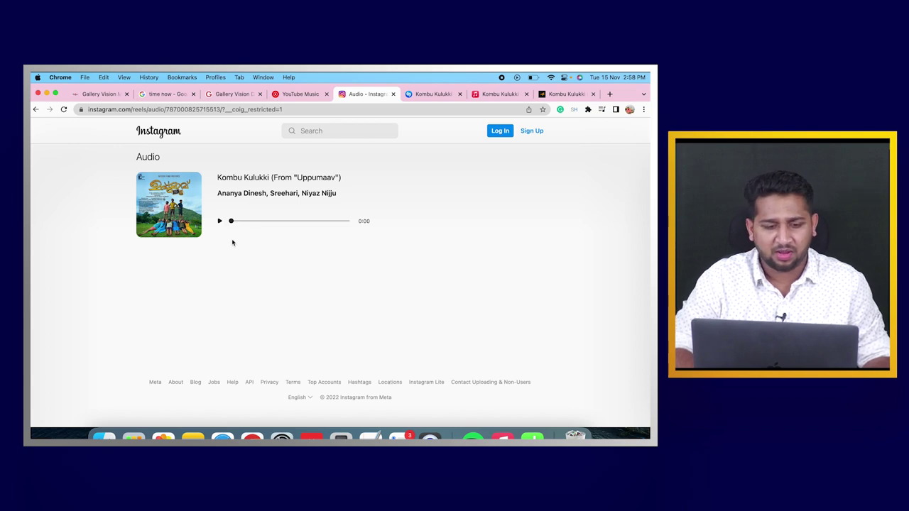
click(435, 95)
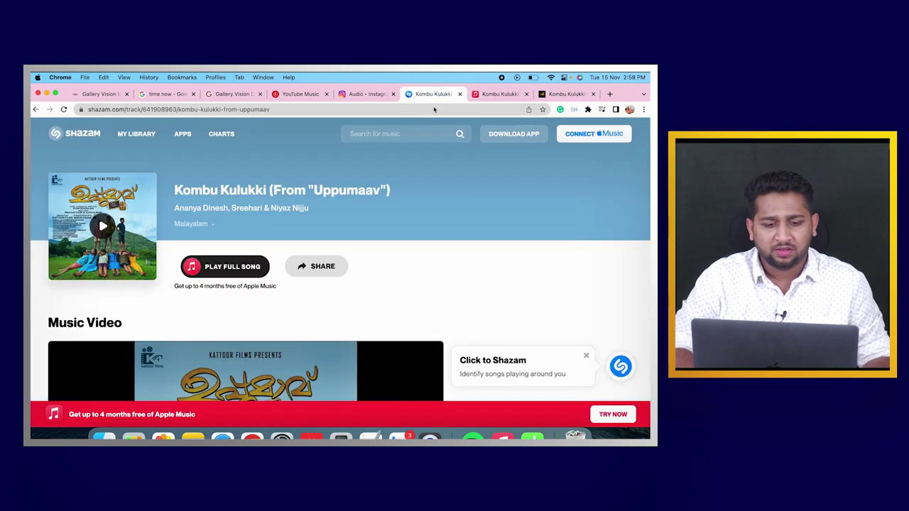
click(64, 110)
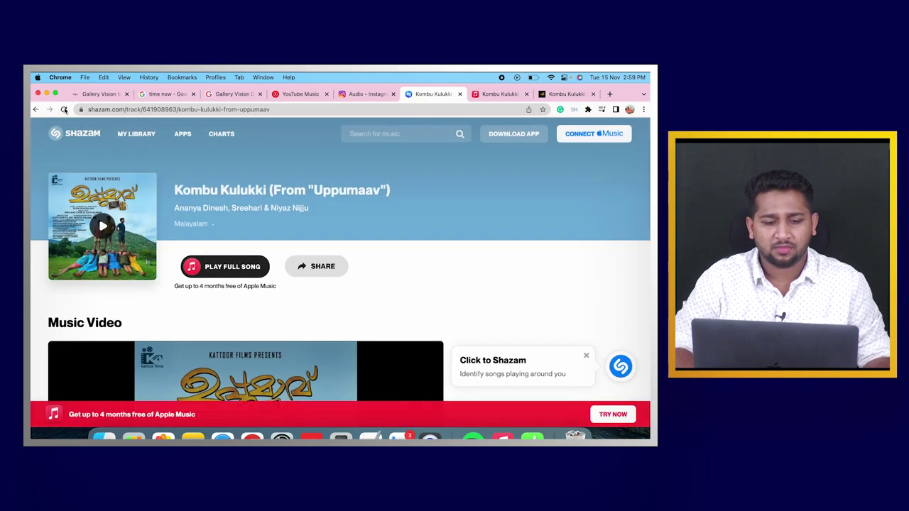
Check the Kombu Kulukki single on Apple Music, reloading the page and retrying the load.
click(474, 95)
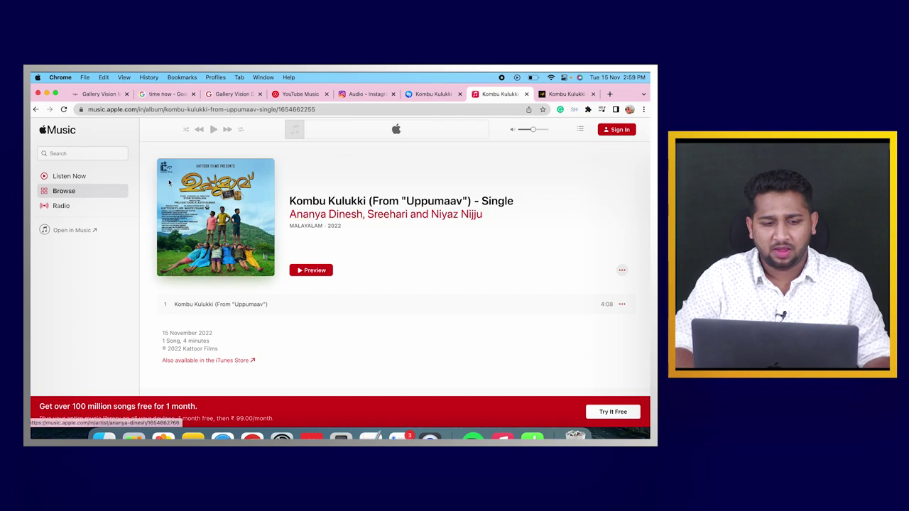
click(63, 110)
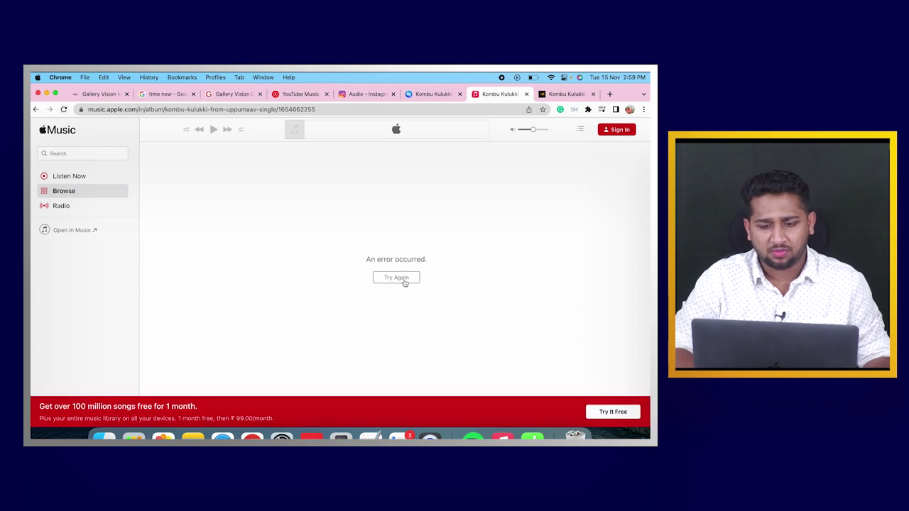
click(405, 282)
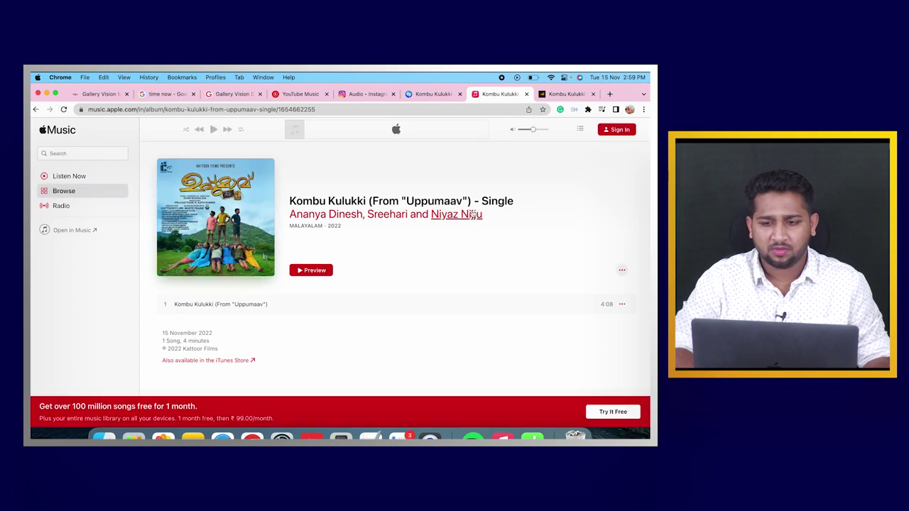
Check the Kombu Kulukki song page on Audiomack, highlighting part of the artist credits and clearing the selection.
click(568, 95)
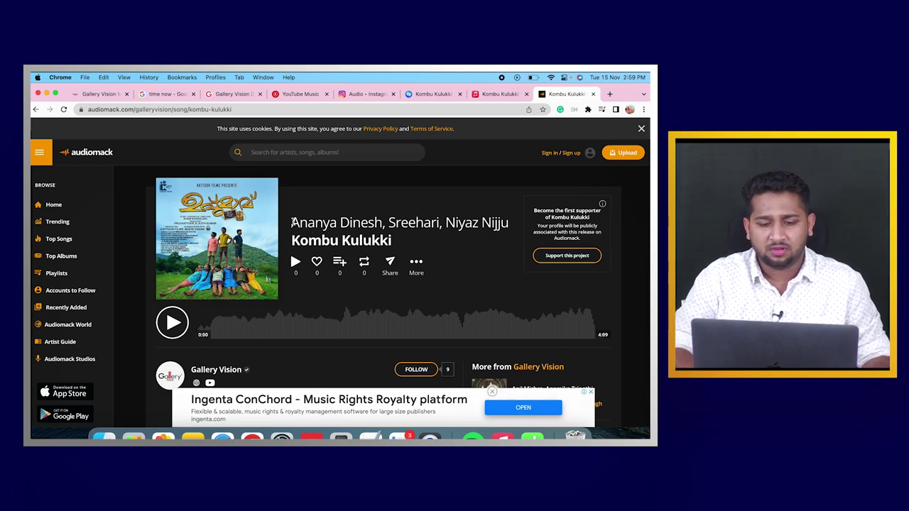
drag(292, 223, 328, 223)
click(401, 247)
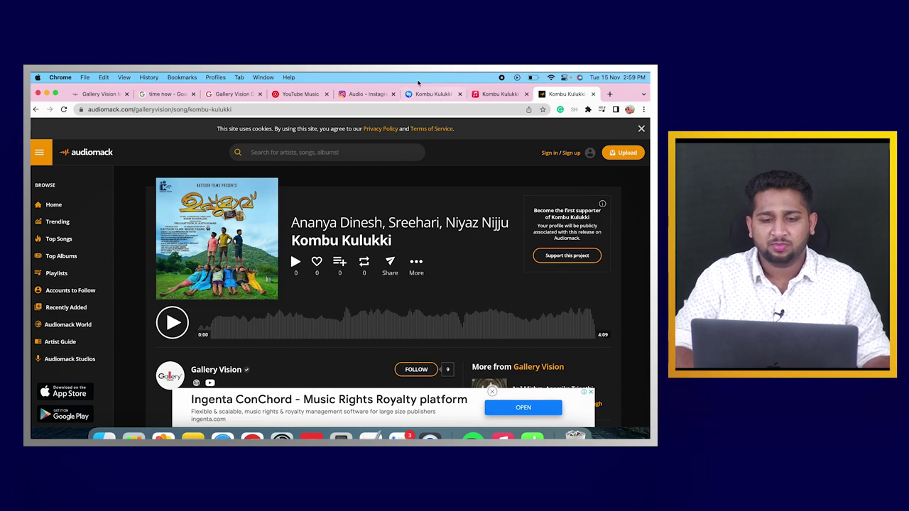
Return to the Kombu Kulukki release, filter its deliveries by the service "spoti" and check the Spotify delivery details.
click(232, 95)
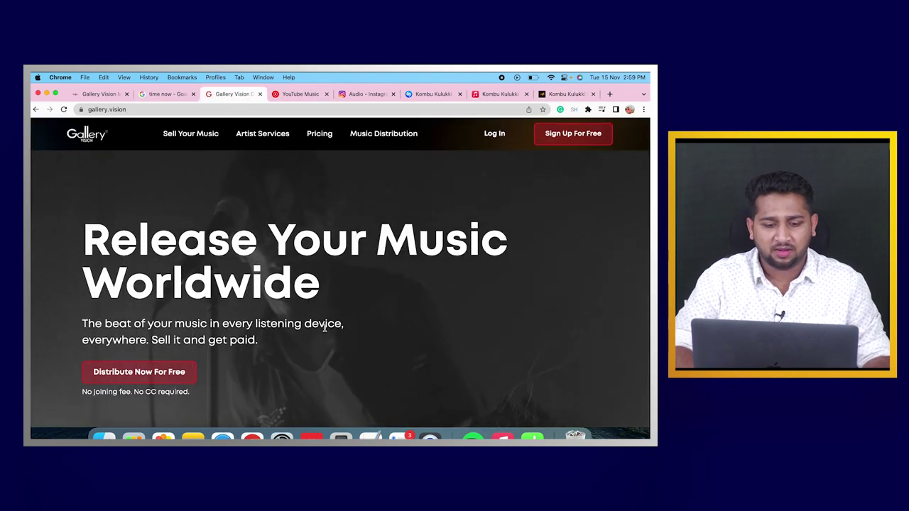
click(112, 98)
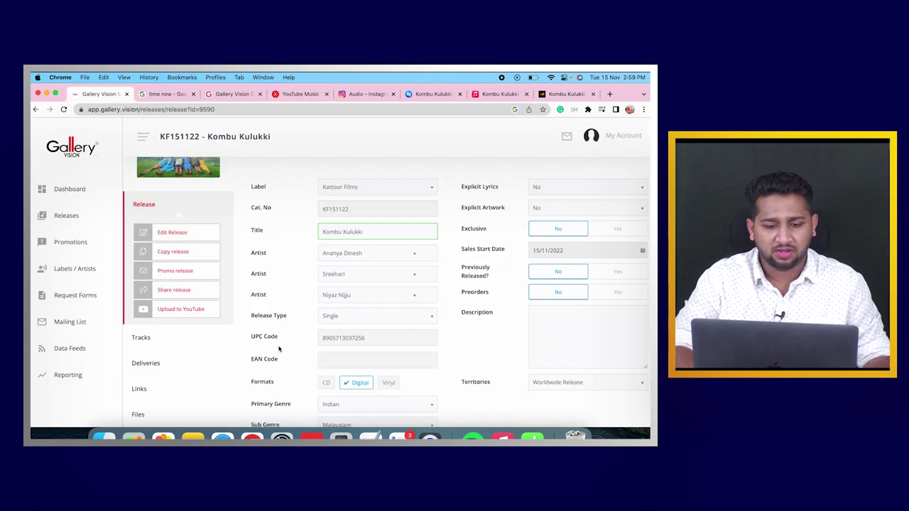
click(169, 360)
scroll(475, 319, down, 10)
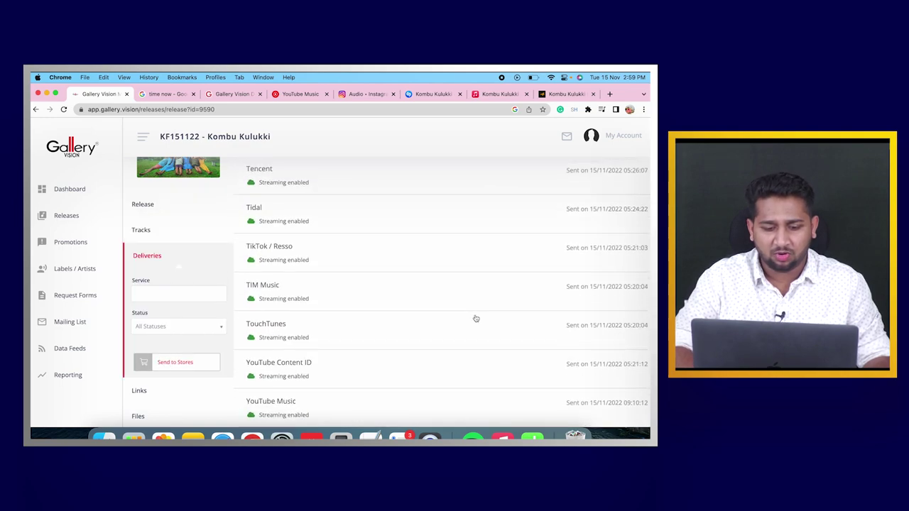
text(sp)
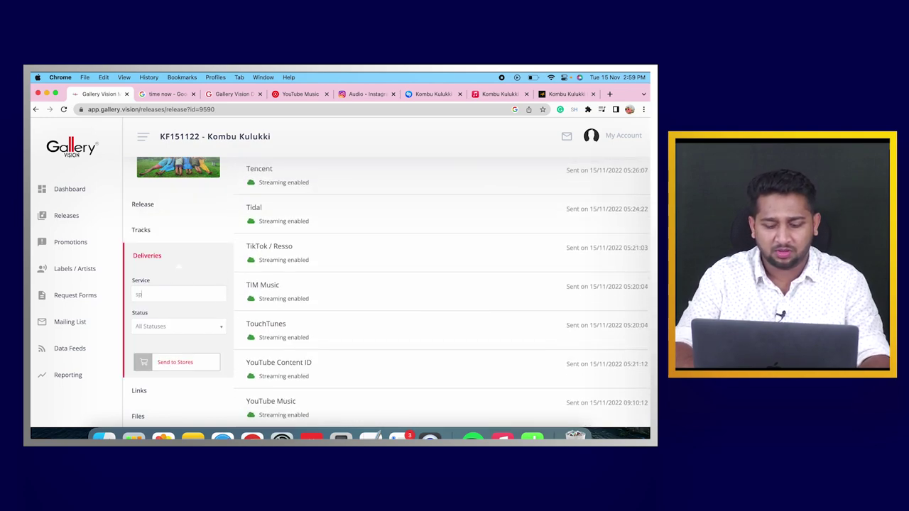
text(oti)
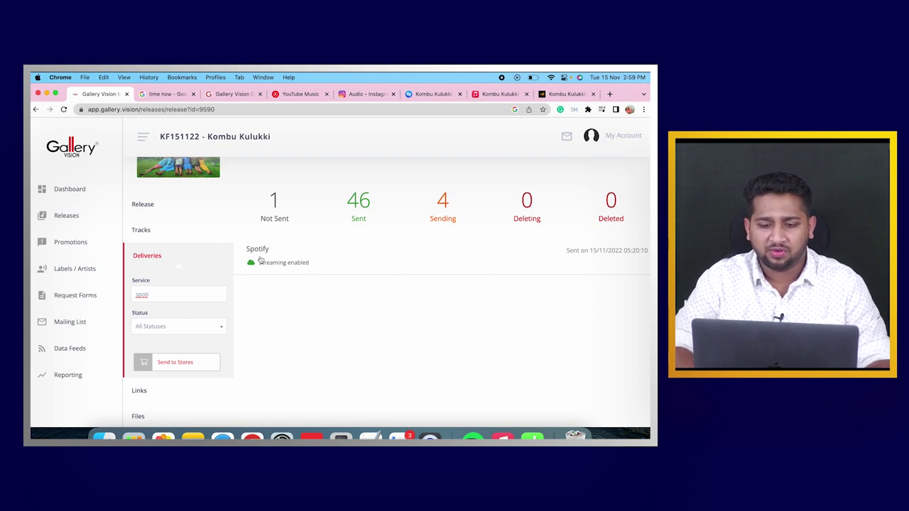
click(267, 251)
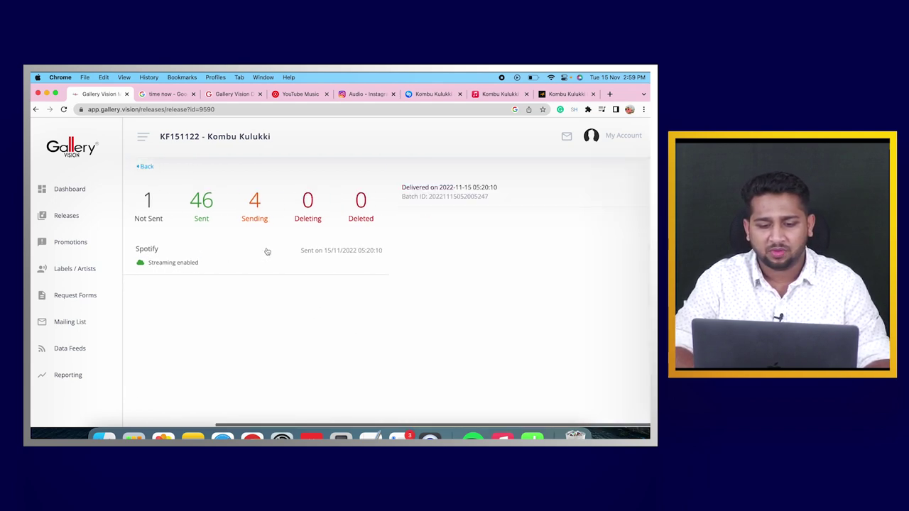
click(141, 167)
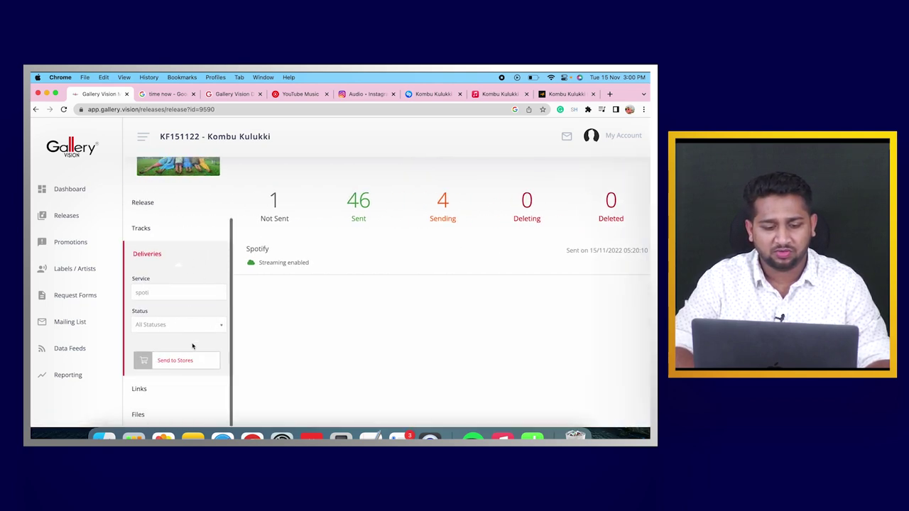
Review the release's store links, then view its shareable links page and close that page.
click(162, 393)
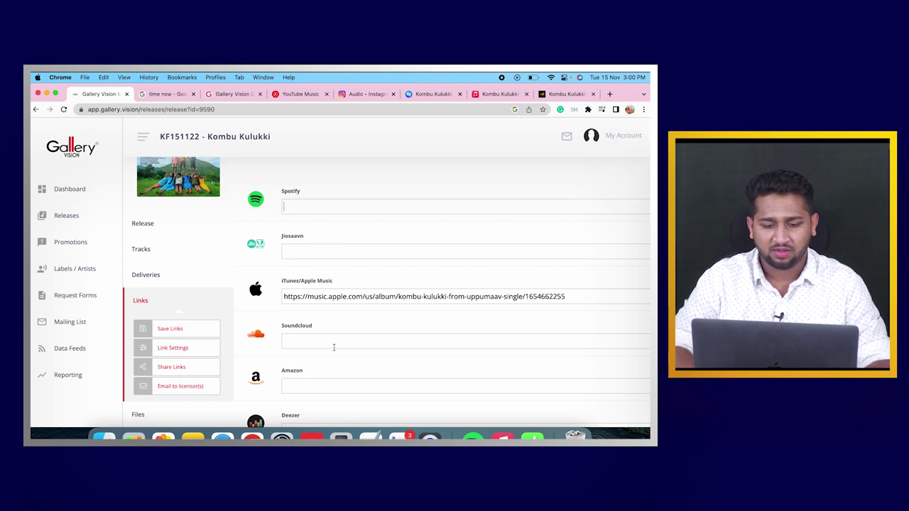
scroll(333, 348, down, 5)
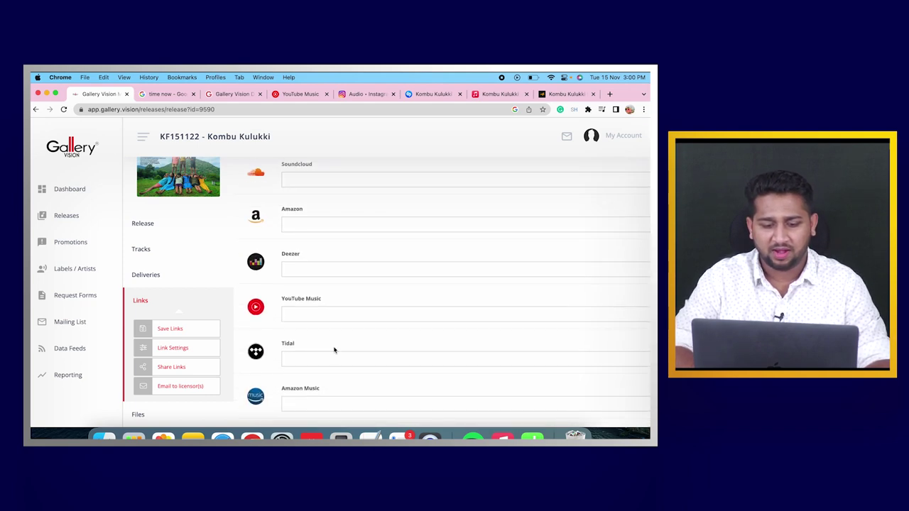
click(183, 370)
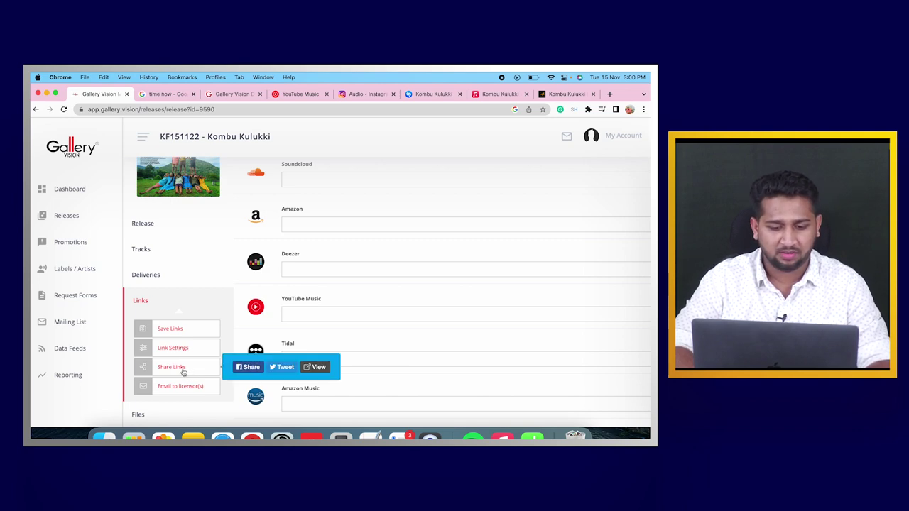
click(315, 369)
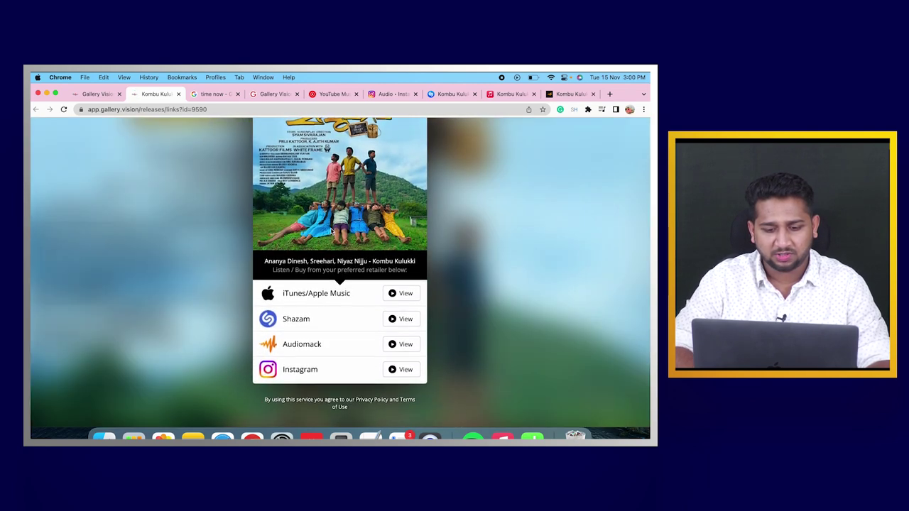
scroll(369, 284, down, 2)
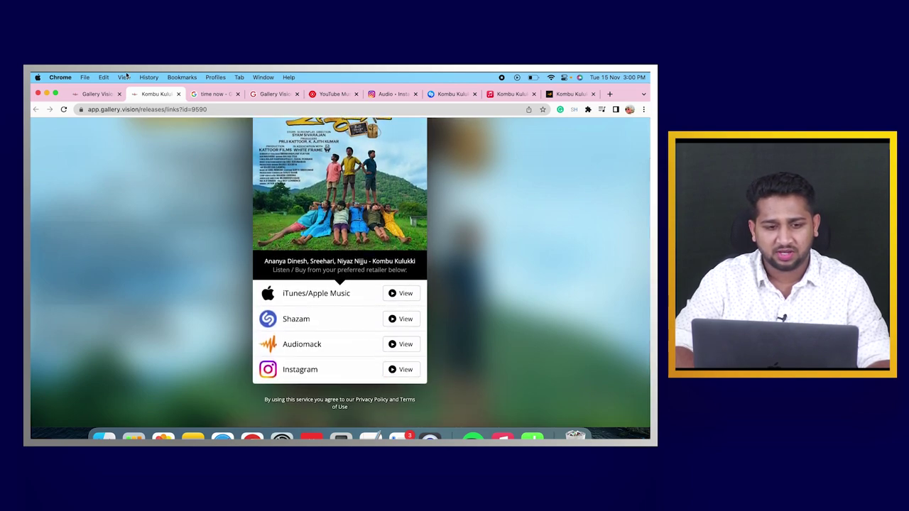
click(178, 94)
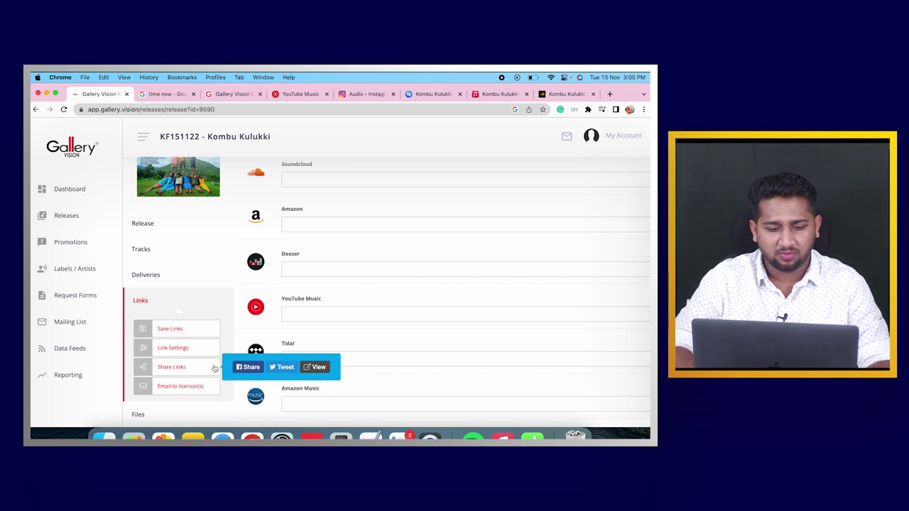
Expand the Promotions section and look over the release's store links again.
scroll(211, 281, up, 2)
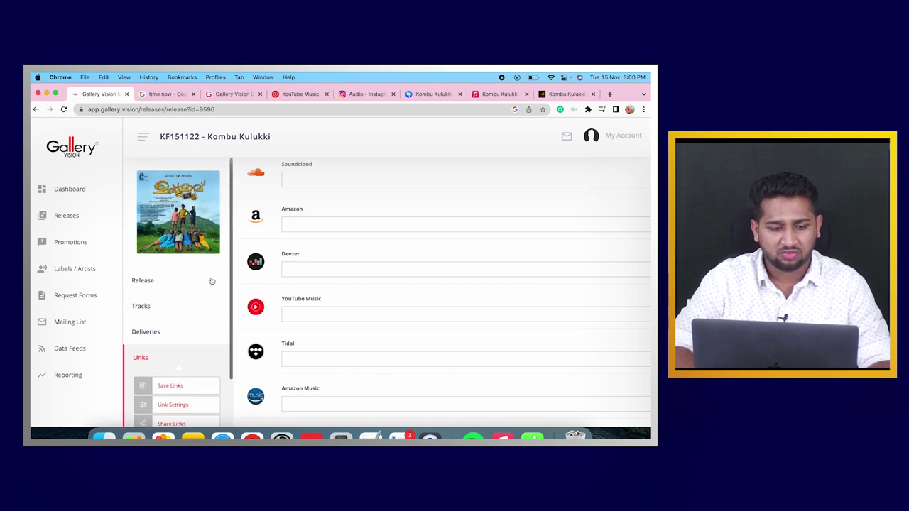
click(94, 250)
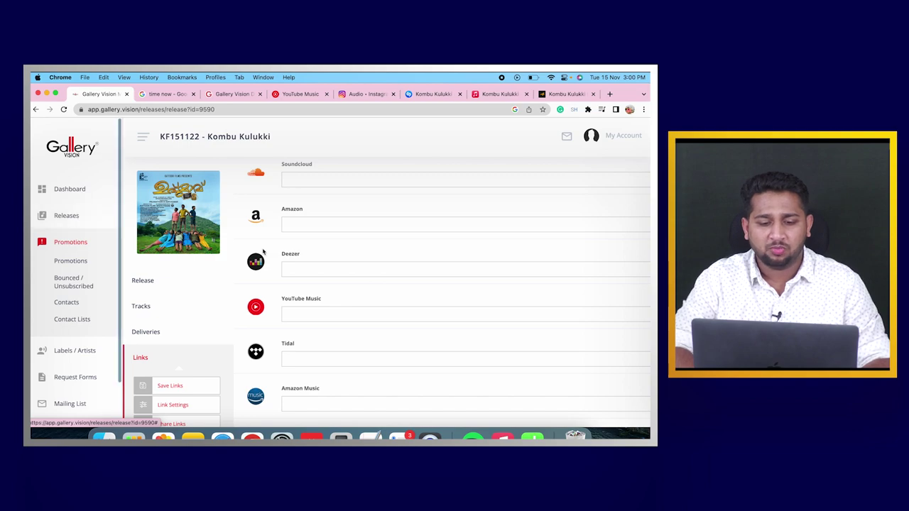
scroll(331, 212, up, 5)
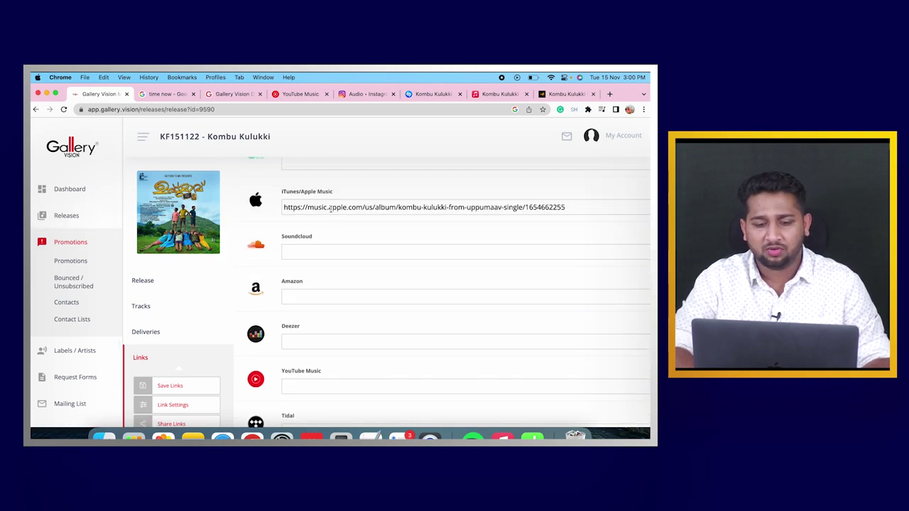